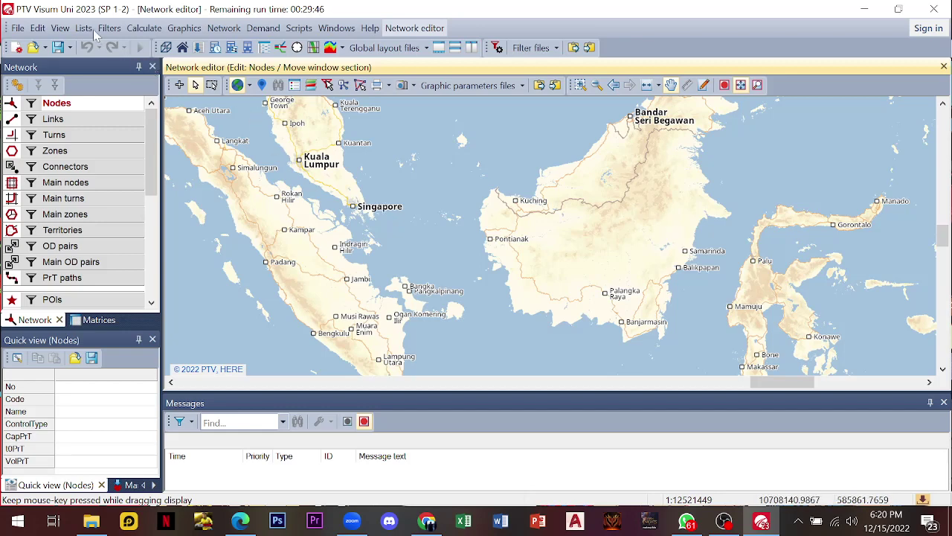
- Open the project directories settings for editing
{"action": "left_click", "coordinate": [18, 29]}
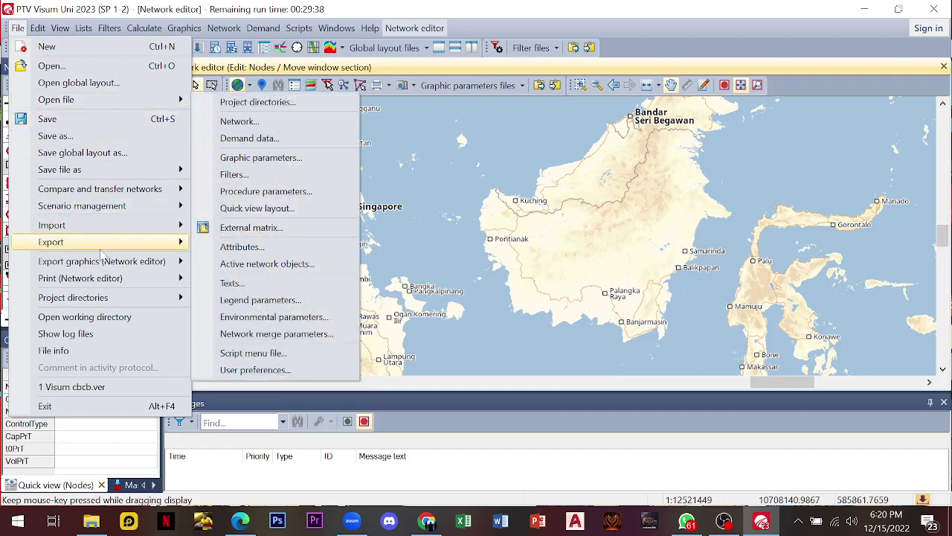
{"action": "mouse_move", "coordinate": [108, 297]}
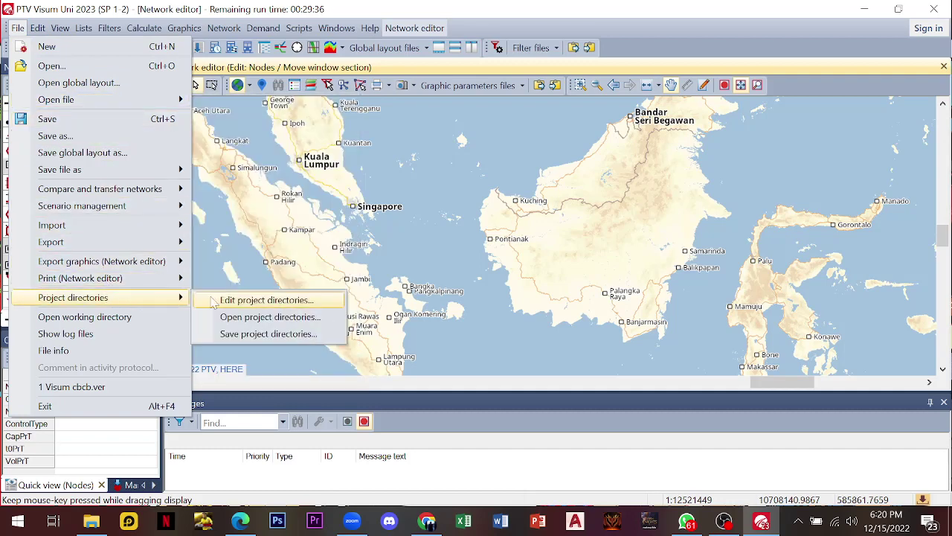
{"action": "left_click", "coordinate": [253, 299]}
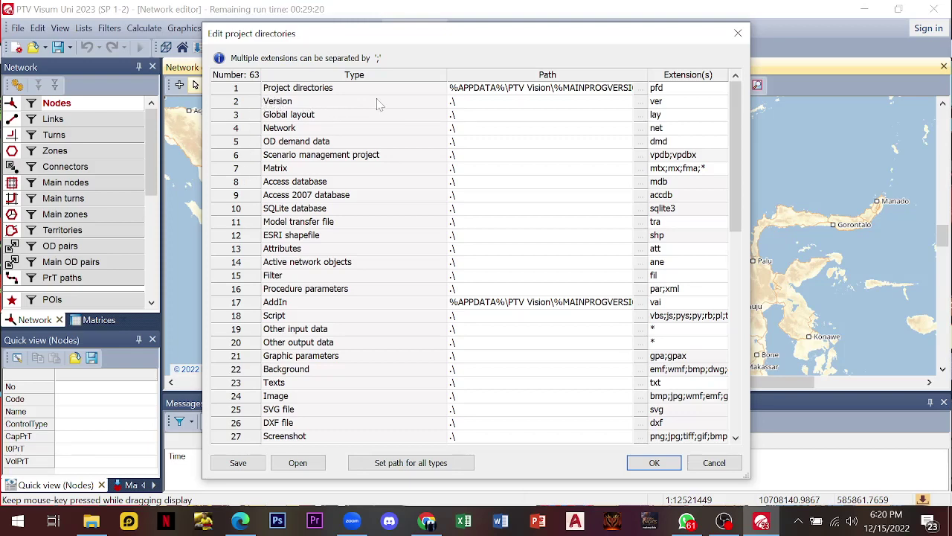
- Set the Version file path to the folder D:\Materi Kuliah\TD 3.3\VISIM VISUM\VISUM\Tugas 1
{"action": "left_click", "coordinate": [502, 104]}
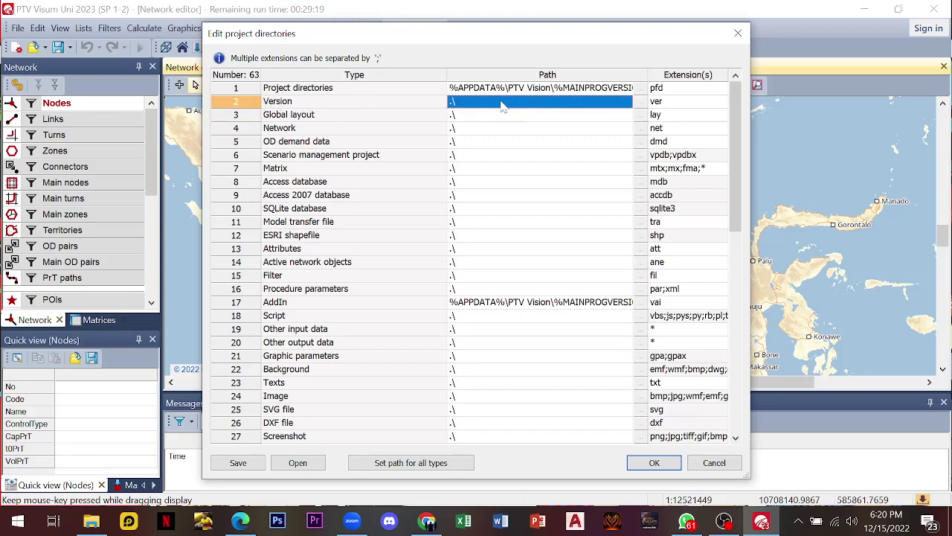
{"action": "left_click", "coordinate": [638, 102]}
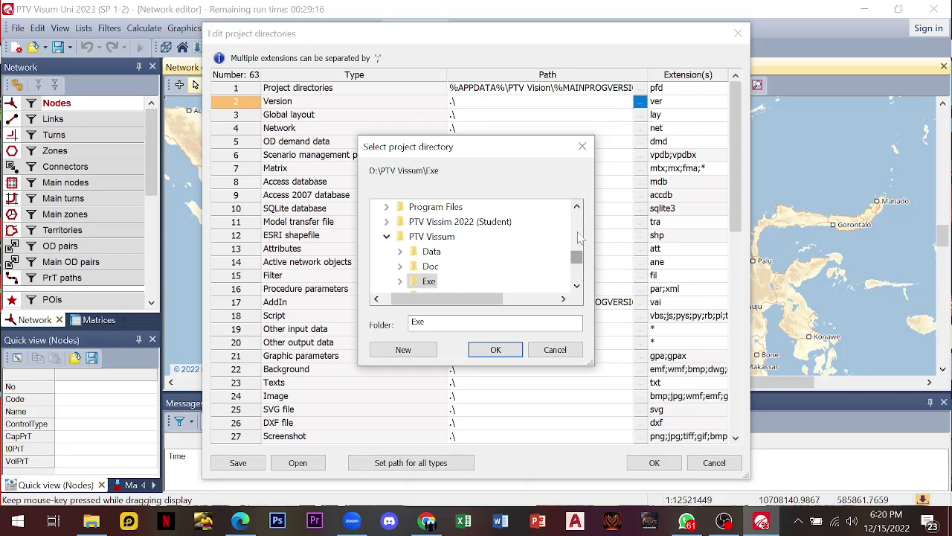
{"action": "left_click", "coordinate": [577, 206]}
{"action": "left_click", "coordinate": [577, 206]}
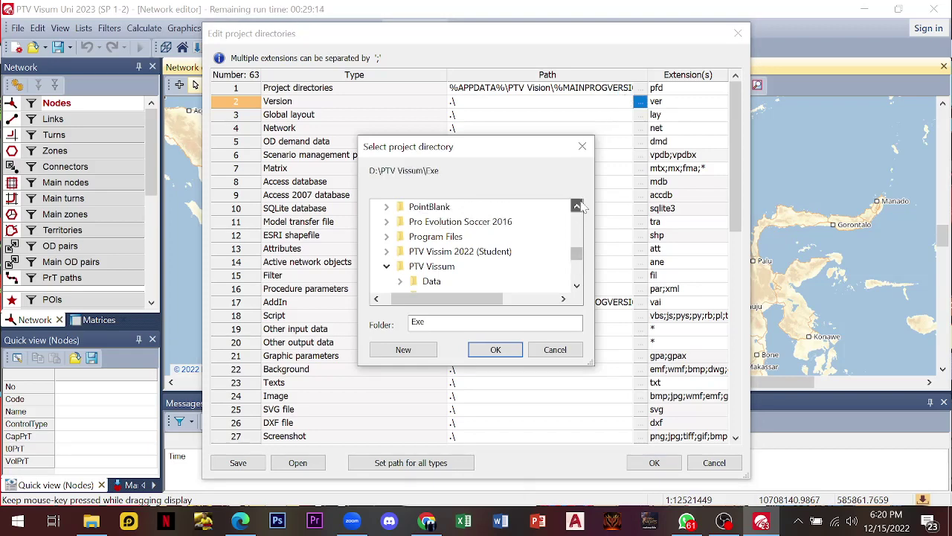
{"action": "left_click", "coordinate": [577, 206]}
{"action": "left_click", "coordinate": [577, 206]}
{"action": "left_click", "coordinate": [577, 206]}
{"action": "left_click", "coordinate": [577, 206]}
{"action": "double_click", "coordinate": [431, 207]}
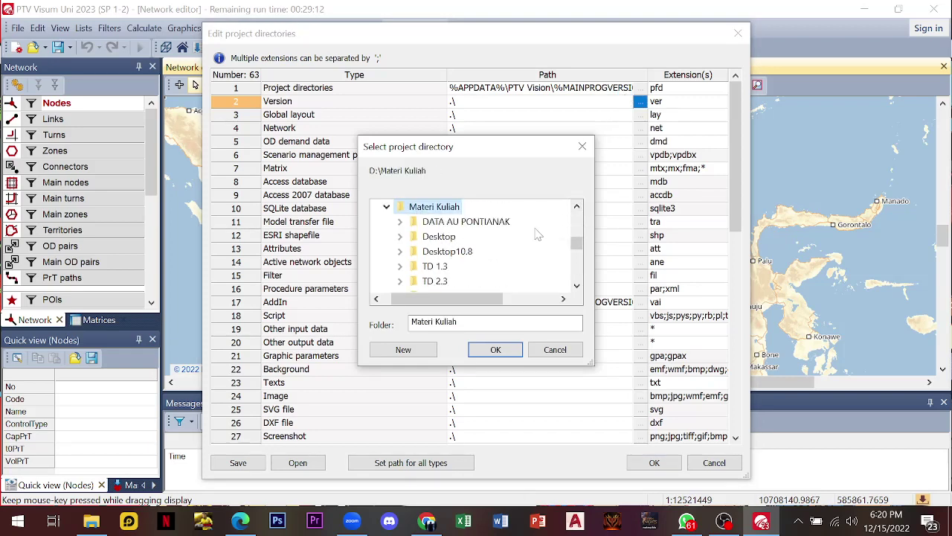
{"action": "left_click", "coordinate": [577, 286]}
{"action": "left_click", "coordinate": [577, 286]}
{"action": "left_click", "coordinate": [577, 285]}
{"action": "left_click", "coordinate": [577, 286]}
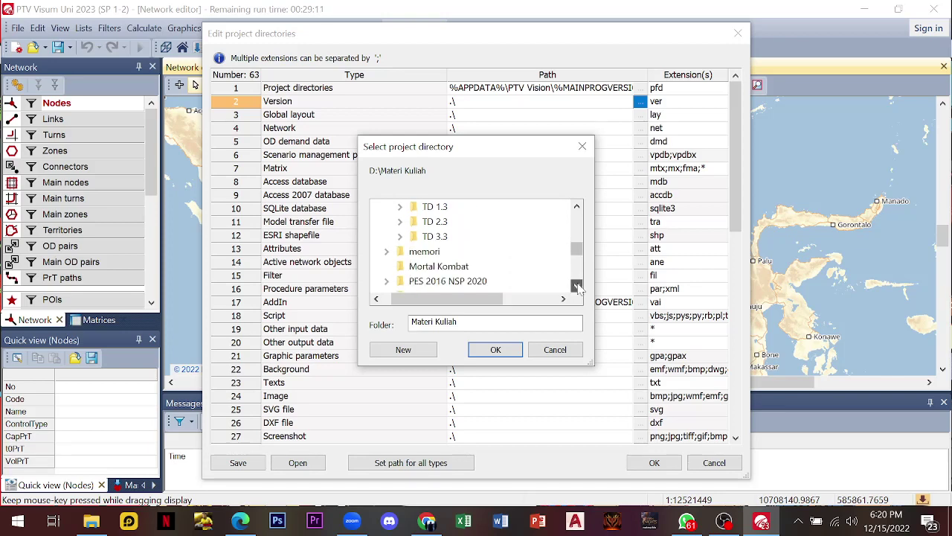
{"action": "double_click", "coordinate": [449, 237]}
{"action": "left_click", "coordinate": [577, 286]}
{"action": "left_click", "coordinate": [577, 286]}
{"action": "left_click", "coordinate": [577, 286]}
{"action": "left_click", "coordinate": [577, 287]}
{"action": "left_click", "coordinate": [578, 286]}
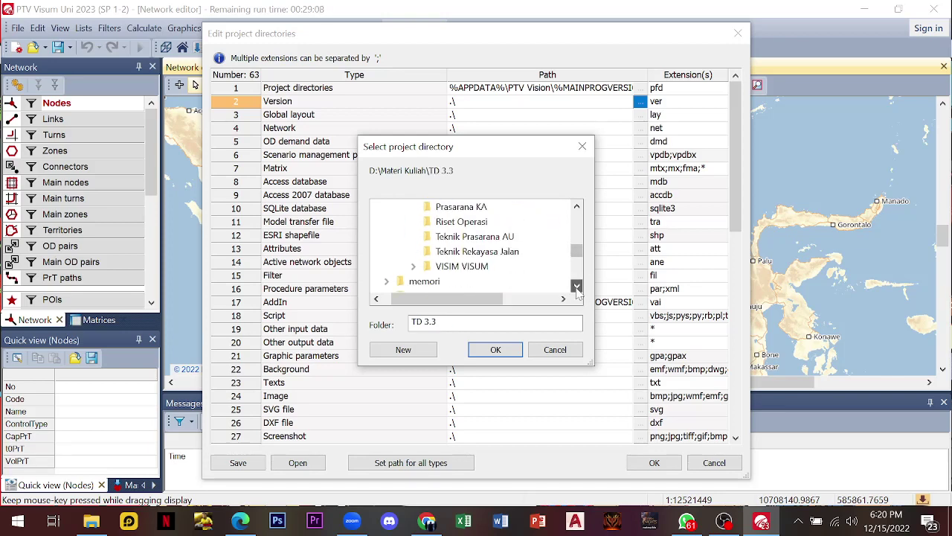
{"action": "left_click", "coordinate": [577, 286]}
{"action": "double_click", "coordinate": [473, 253]}
{"action": "left_click", "coordinate": [576, 287]}
{"action": "left_click", "coordinate": [577, 287]}
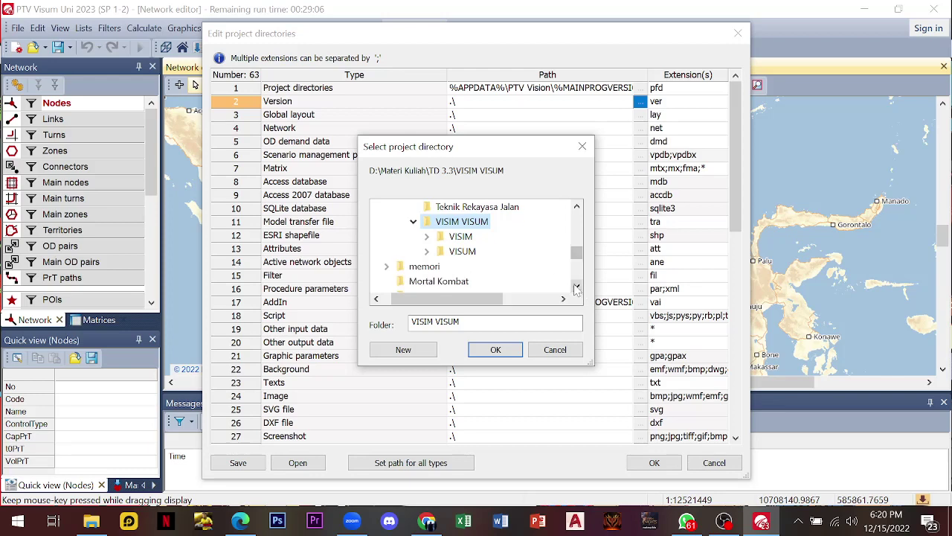
{"action": "double_click", "coordinate": [457, 252]}
{"action": "left_click", "coordinate": [576, 286]}
{"action": "left_click", "coordinate": [577, 286]}
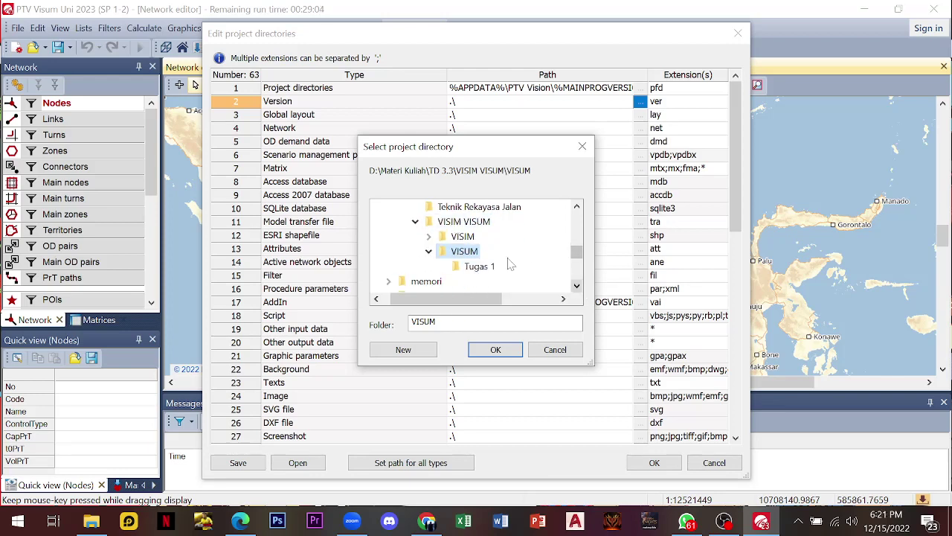
{"action": "left_click", "coordinate": [484, 266]}
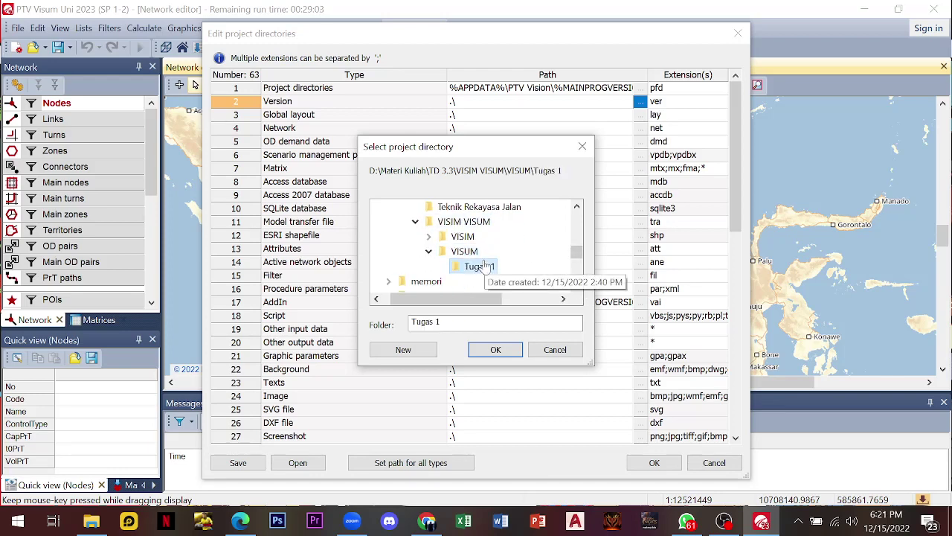
{"action": "left_click", "coordinate": [496, 350]}
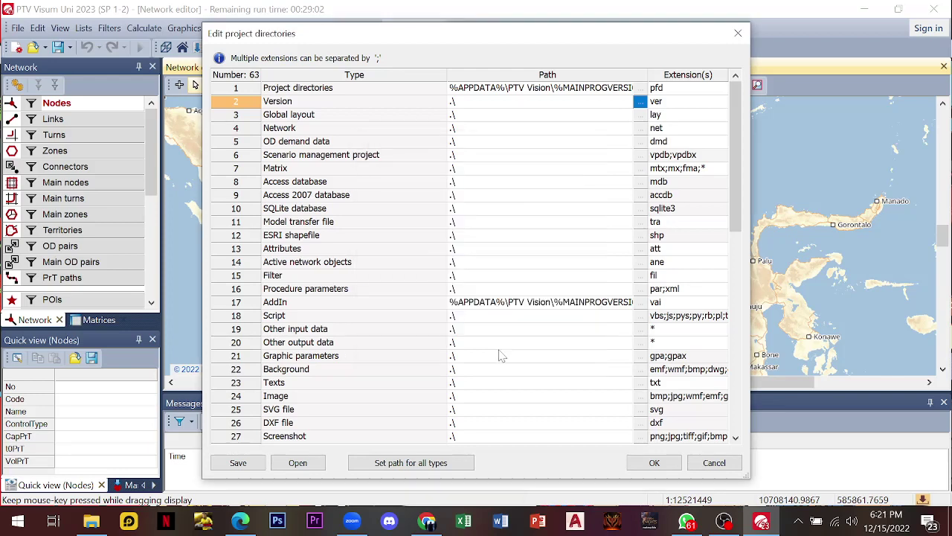
- Set the Global layout path to the folder D:\Materi Kuliah\TD 3.3\VISIM VISUM\VISUM\Tugas 1
{"action": "left_click", "coordinate": [639, 115]}
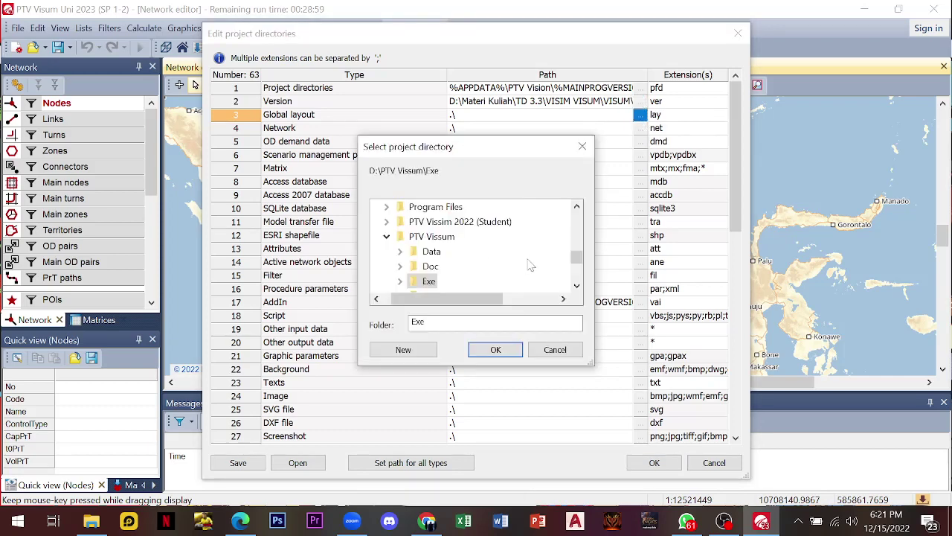
{"action": "left_click", "coordinate": [577, 206]}
{"action": "left_click", "coordinate": [576, 206]}
{"action": "left_click", "coordinate": [576, 206]}
{"action": "left_click", "coordinate": [577, 206]}
{"action": "left_click", "coordinate": [576, 206]}
{"action": "left_click", "coordinate": [576, 206]}
{"action": "left_click", "coordinate": [576, 206]}
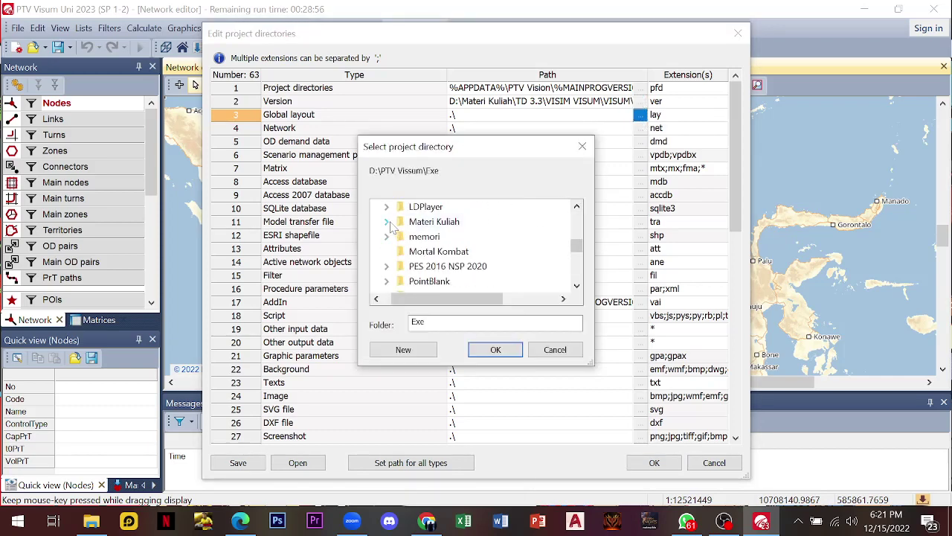
{"action": "left_click", "coordinate": [387, 222]}
{"action": "left_click", "coordinate": [576, 285]}
{"action": "left_click", "coordinate": [577, 286]}
{"action": "left_click", "coordinate": [576, 286]}
{"action": "left_click", "coordinate": [576, 286]}
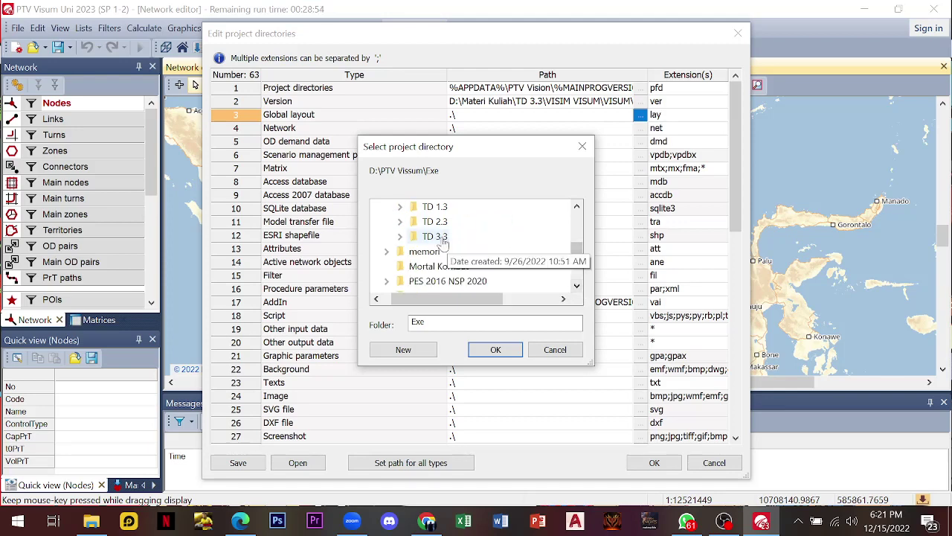
{"action": "double_click", "coordinate": [458, 238]}
{"action": "left_click", "coordinate": [577, 287]}
{"action": "left_click", "coordinate": [577, 287]}
{"action": "left_click", "coordinate": [576, 286]}
{"action": "left_click", "coordinate": [576, 286]}
{"action": "left_click", "coordinate": [577, 287]}
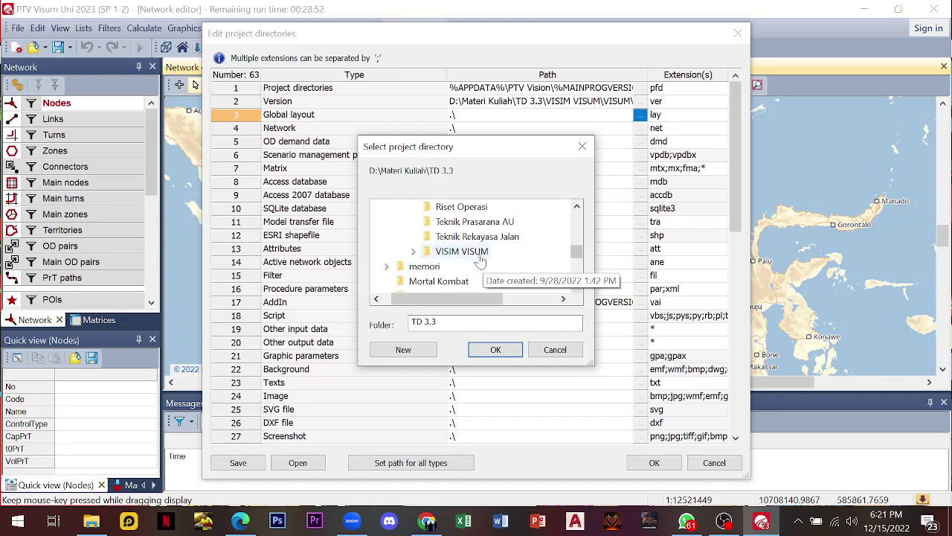
{"action": "double_click", "coordinate": [461, 266]}
{"action": "left_click", "coordinate": [577, 287]}
{"action": "left_click", "coordinate": [577, 287]}
{"action": "double_click", "coordinate": [461, 252]}
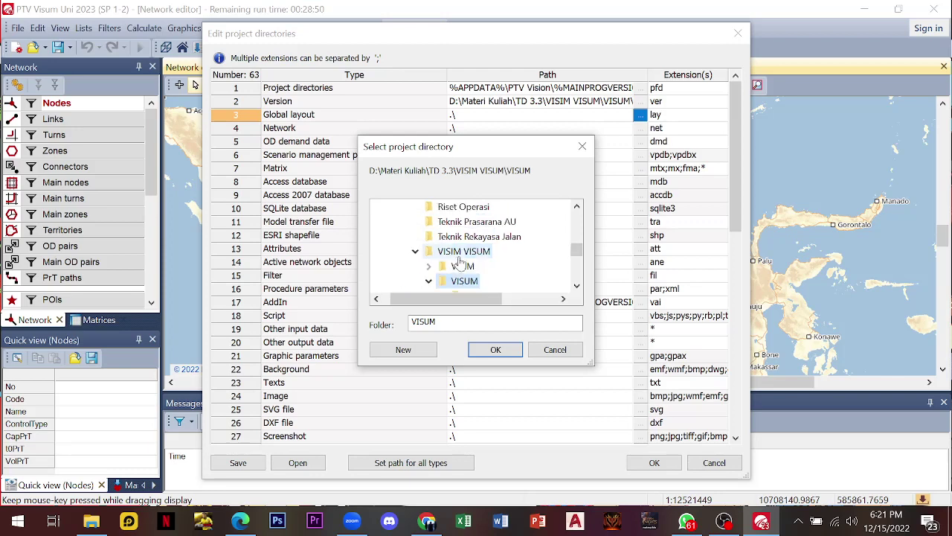
{"action": "left_click", "coordinate": [576, 287]}
{"action": "left_click", "coordinate": [576, 287]}
{"action": "left_click", "coordinate": [476, 266]}
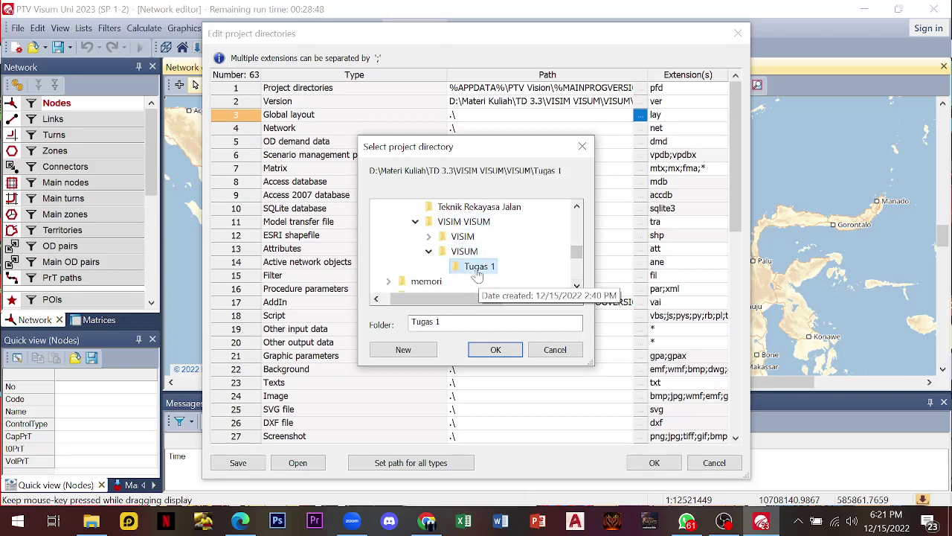
{"action": "left_click", "coordinate": [496, 350]}
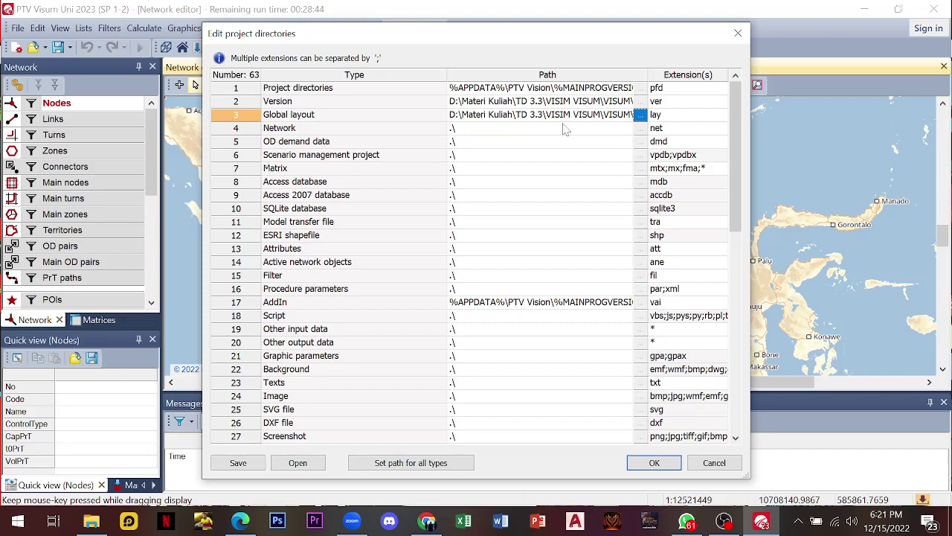
- Set the Network file path to the folder D:\Materi Kuliah\TD 3.3\VISIM VISUM\VISUM\Tugas 1
{"action": "left_click", "coordinate": [641, 131]}
{"action": "left_click", "coordinate": [640, 130]}
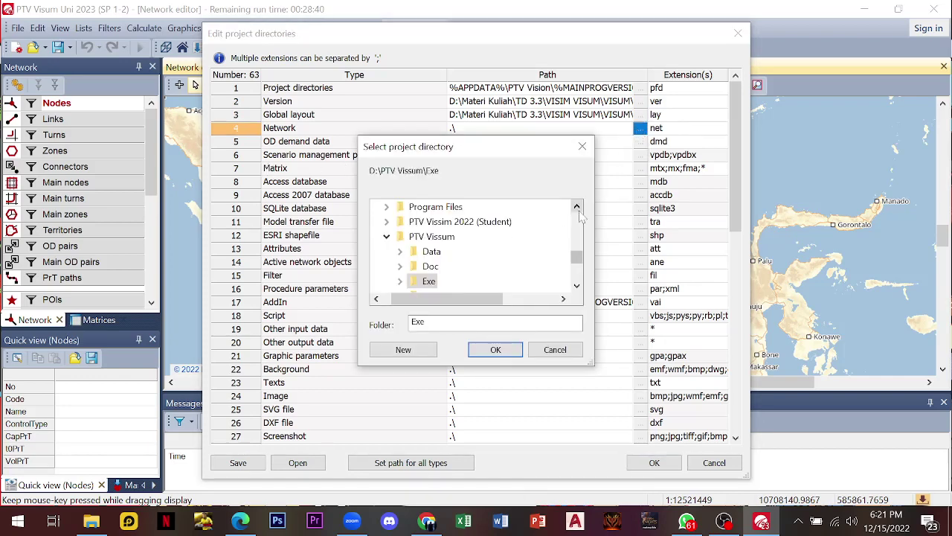
{"action": "scroll", "coordinate": [578, 212], "scroll_direction": "up", "scroll_amount": 3}
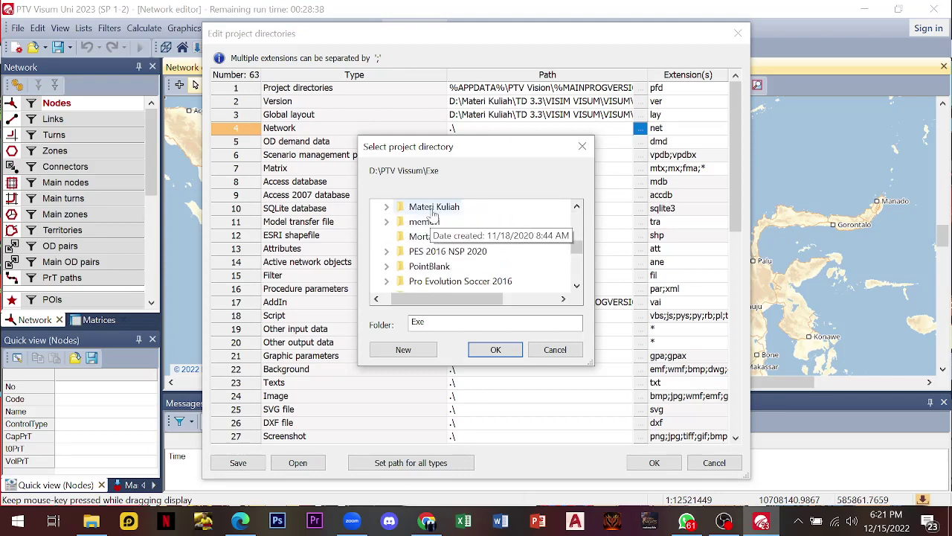
{"action": "double_click", "coordinate": [433, 208]}
{"action": "scroll", "coordinate": [576, 268], "scroll_direction": "down", "scroll_amount": 2}
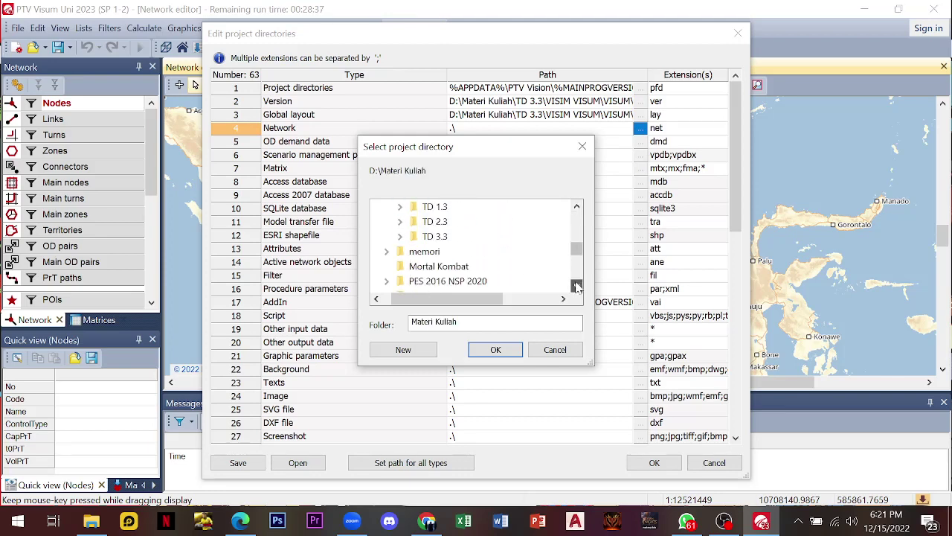
{"action": "double_click", "coordinate": [438, 236]}
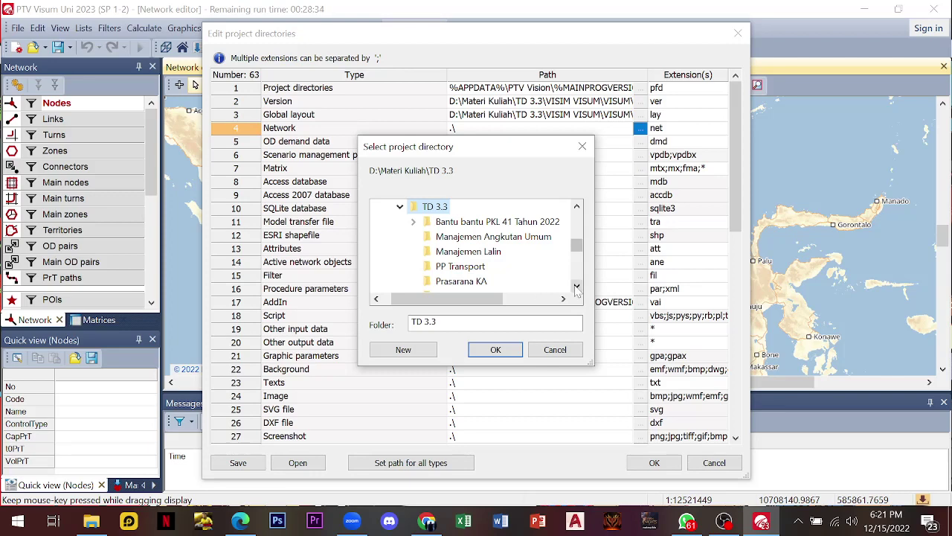
{"action": "scroll", "coordinate": [576, 286], "scroll_direction": "down", "scroll_amount": 2}
{"action": "double_click", "coordinate": [461, 265]}
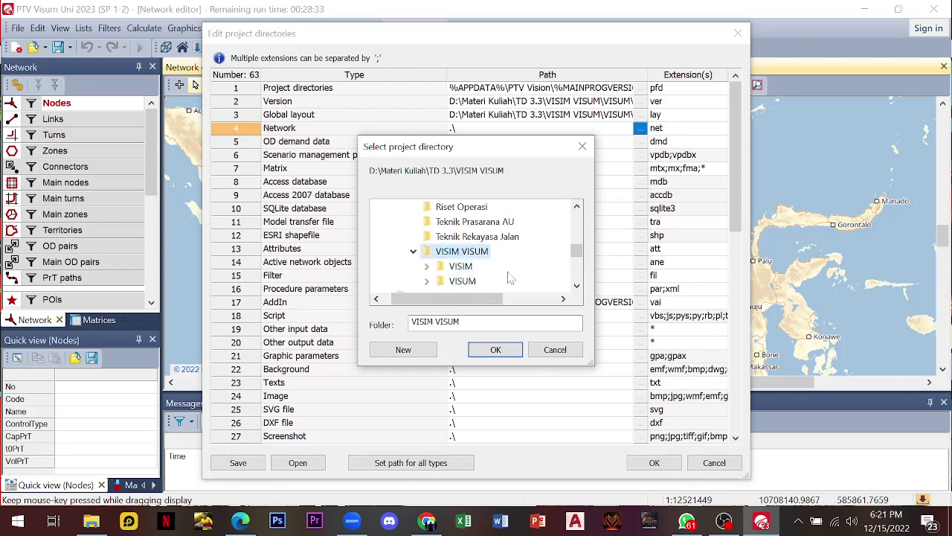
{"action": "double_click", "coordinate": [463, 281]}
{"action": "scroll", "coordinate": [576, 286], "scroll_direction": "down", "scroll_amount": 1}
{"action": "left_click", "coordinate": [484, 267]}
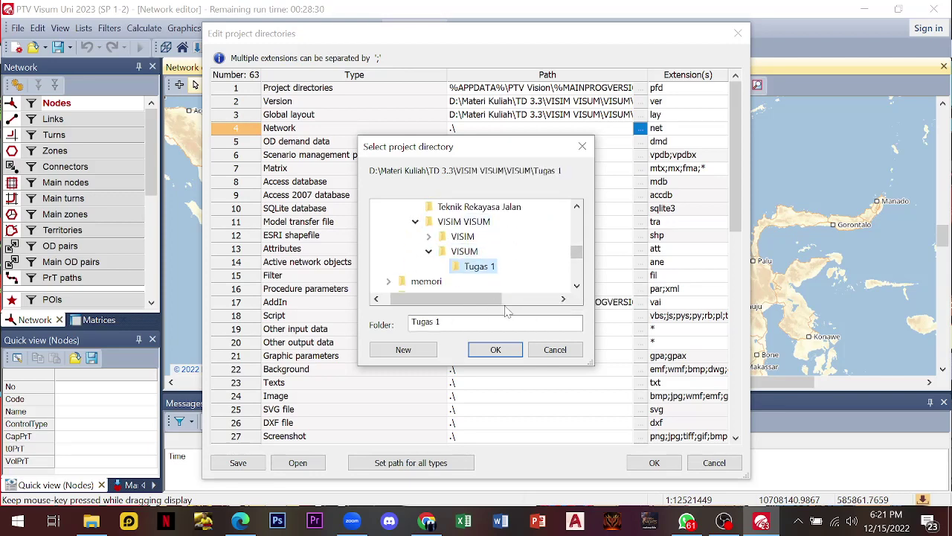
{"action": "left_click", "coordinate": [515, 353]}
- Set the OD demand data path to the folder D:\Materi Kuliah\TD 3.3\VISIM VISUM\VISUM\Tugas 1
{"action": "left_click", "coordinate": [640, 142]}
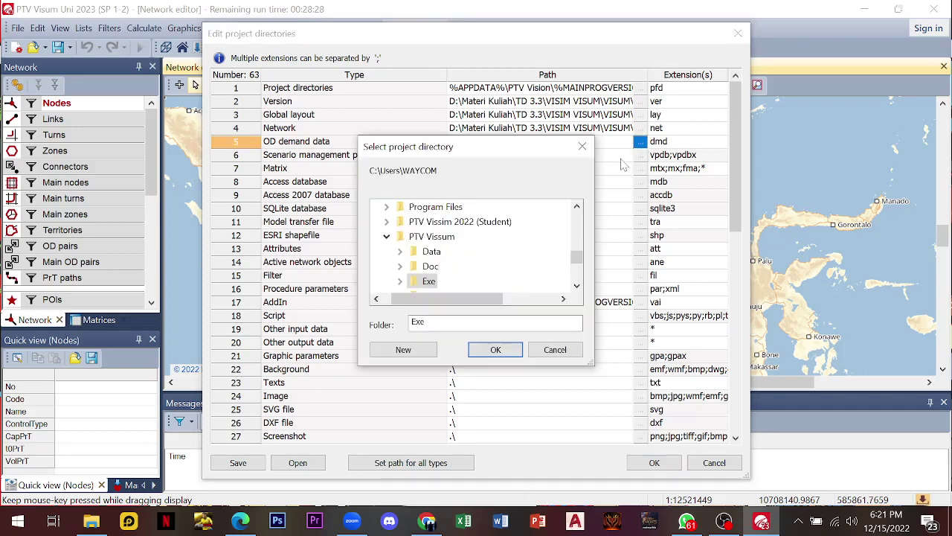
{"action": "scroll", "coordinate": [446, 245], "scroll_direction": "up", "scroll_amount": 2}
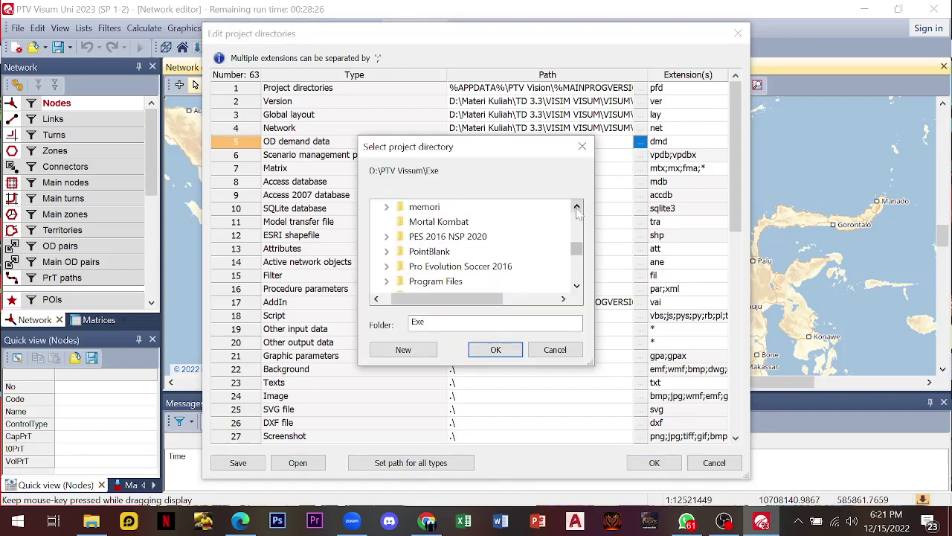
{"action": "left_click", "coordinate": [403, 212]}
{"action": "left_click", "coordinate": [570, 286]}
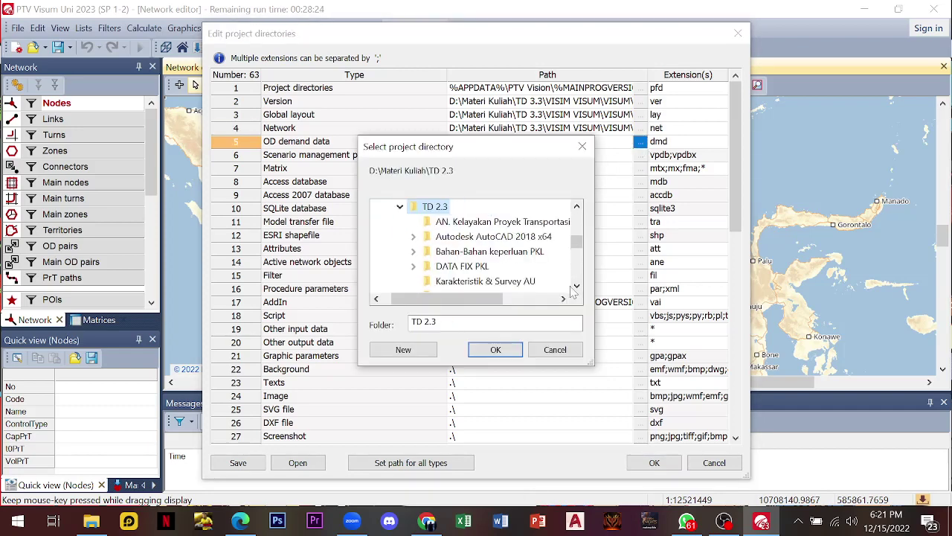
{"action": "left_click", "coordinate": [576, 286]}
{"action": "left_click", "coordinate": [576, 286]}
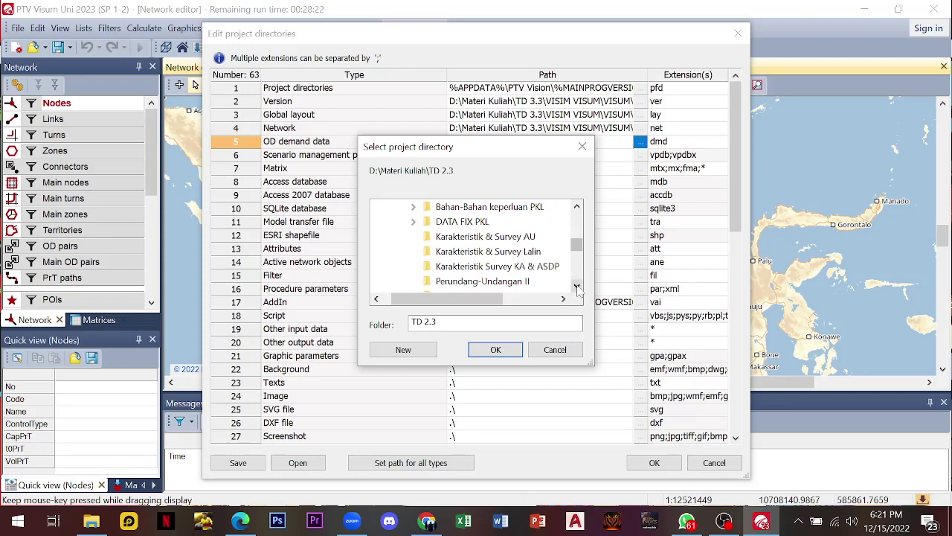
{"action": "left_click", "coordinate": [576, 286]}
{"action": "left_click", "coordinate": [576, 286]}
{"action": "left_click", "coordinate": [577, 286]}
{"action": "left_click", "coordinate": [576, 286]}
{"action": "left_click", "coordinate": [439, 250]}
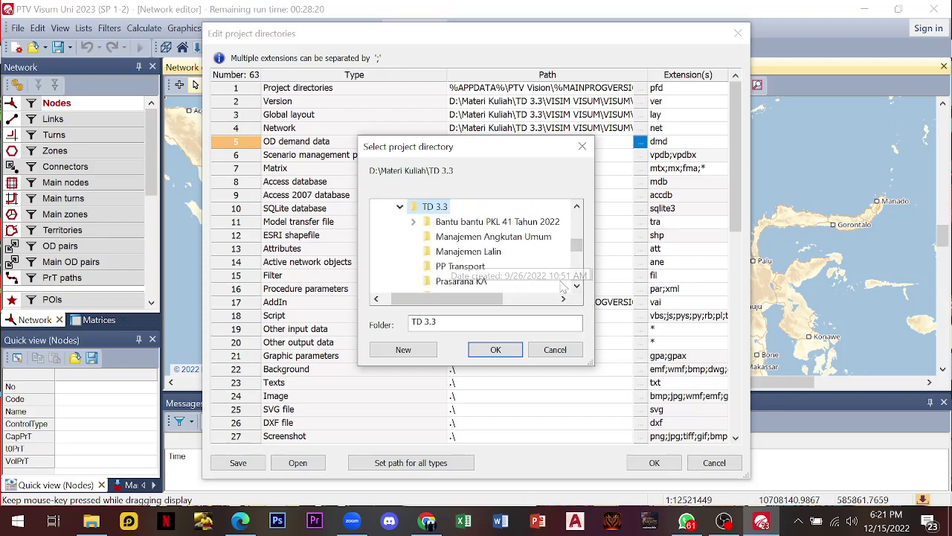
{"action": "scroll", "coordinate": [579, 251], "scroll_direction": "down", "scroll_amount": 2}
{"action": "left_click", "coordinate": [461, 250]}
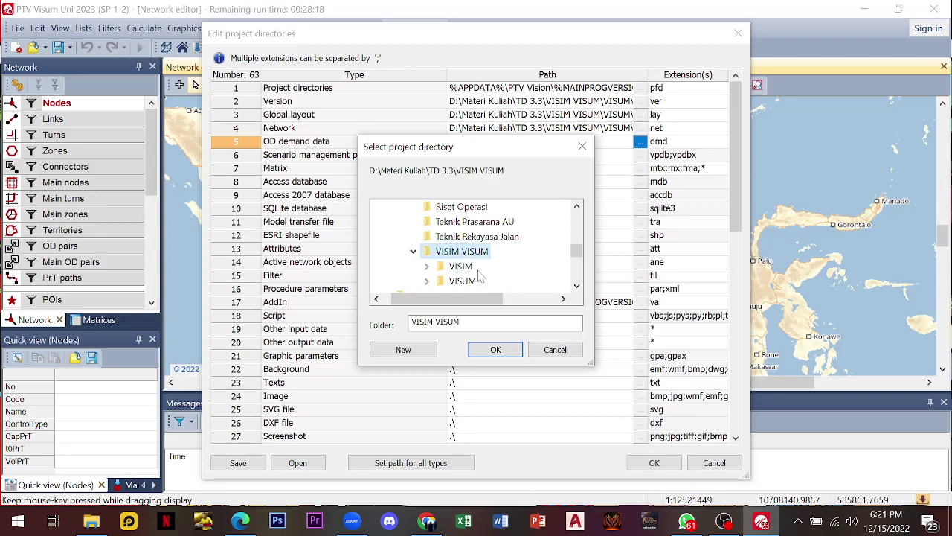
{"action": "left_click", "coordinate": [463, 281]}
{"action": "left_click", "coordinate": [479, 280]}
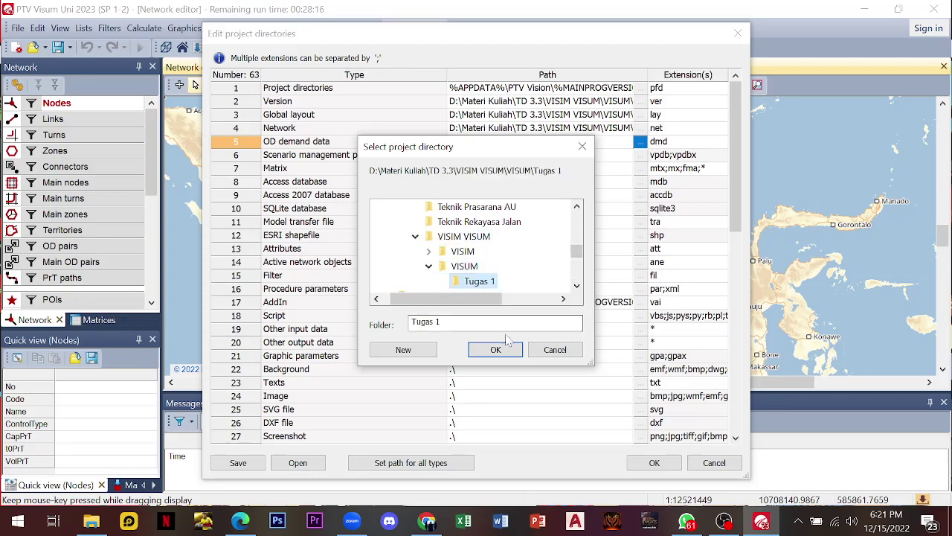
{"action": "left_click", "coordinate": [499, 349]}
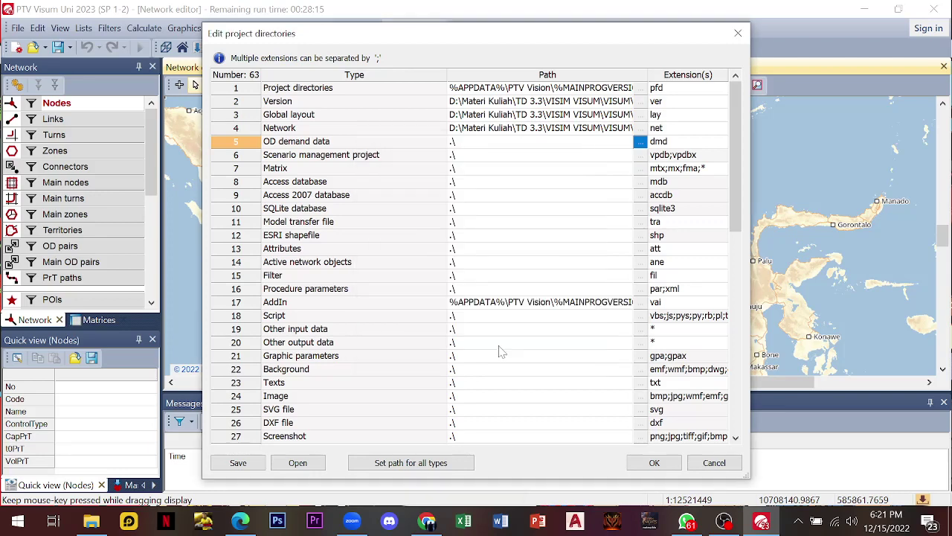
- Set the Scenario management project path to the folder D:\Materi Kuliah\TD 3.3\VISIM VISUM\VISUM\Tugas 1
{"action": "left_click", "coordinate": [535, 156]}
{"action": "left_click", "coordinate": [640, 154]}
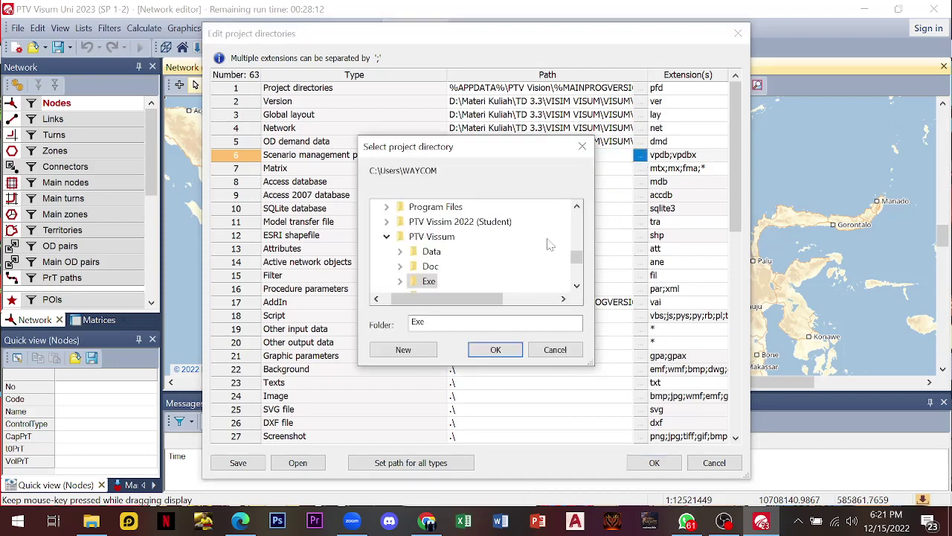
{"action": "scroll", "coordinate": [577, 208], "scroll_direction": "up", "scroll_amount": 2}
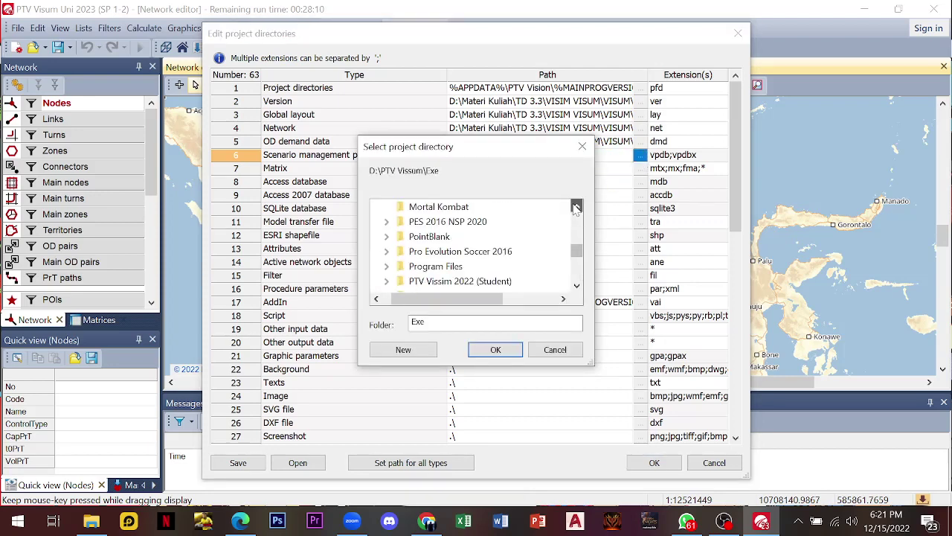
{"action": "double_click", "coordinate": [433, 207]}
{"action": "scroll", "coordinate": [565, 286], "scroll_direction": "down", "scroll_amount": 1}
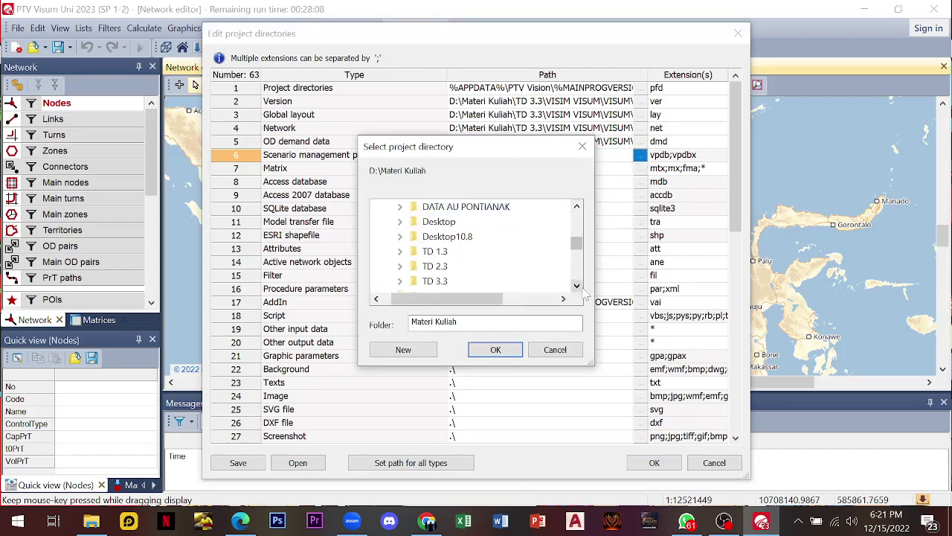
{"action": "double_click", "coordinate": [435, 251]}
{"action": "scroll", "coordinate": [576, 287], "scroll_direction": "down", "scroll_amount": 3}
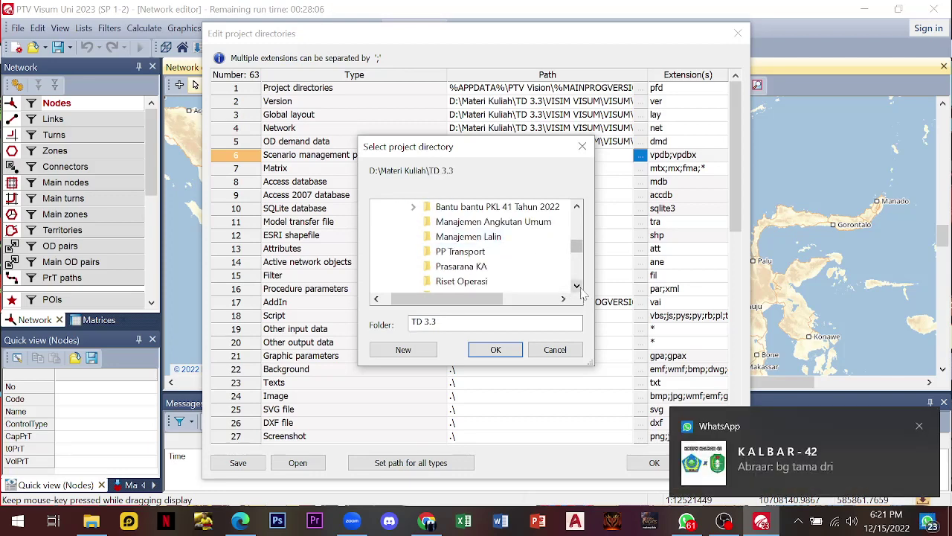
{"action": "scroll", "coordinate": [584, 294], "scroll_direction": "down", "scroll_amount": 1}
{"action": "double_click", "coordinate": [462, 251]}
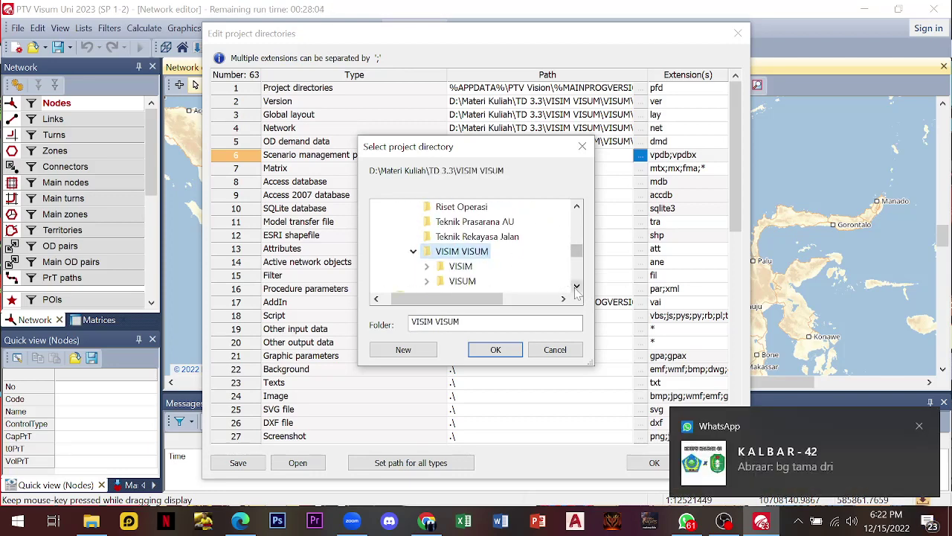
{"action": "scroll", "coordinate": [587, 299], "scroll_direction": "down", "scroll_amount": 1}
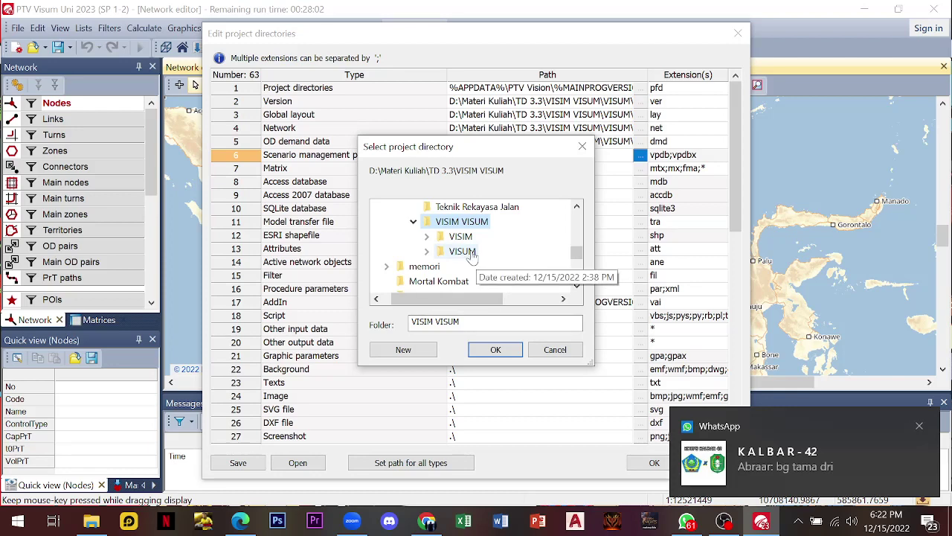
{"action": "double_click", "coordinate": [476, 252]}
{"action": "left_click", "coordinate": [577, 286]}
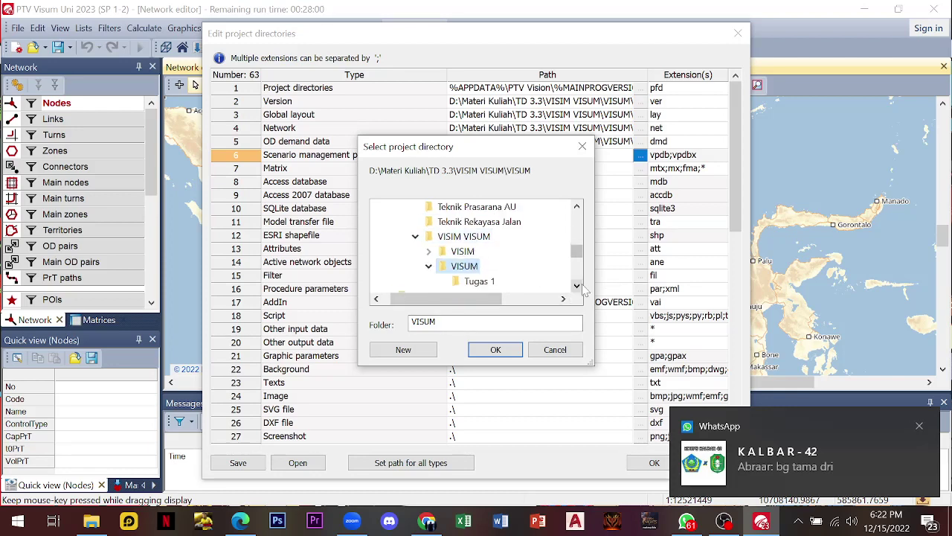
{"action": "left_click", "coordinate": [576, 285]}
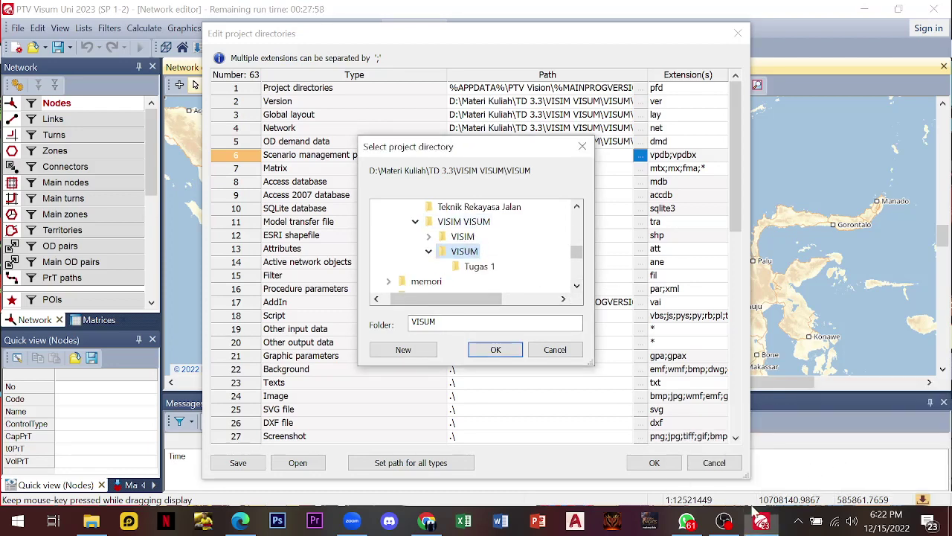
{"action": "mouse_move", "coordinate": [690, 527]}
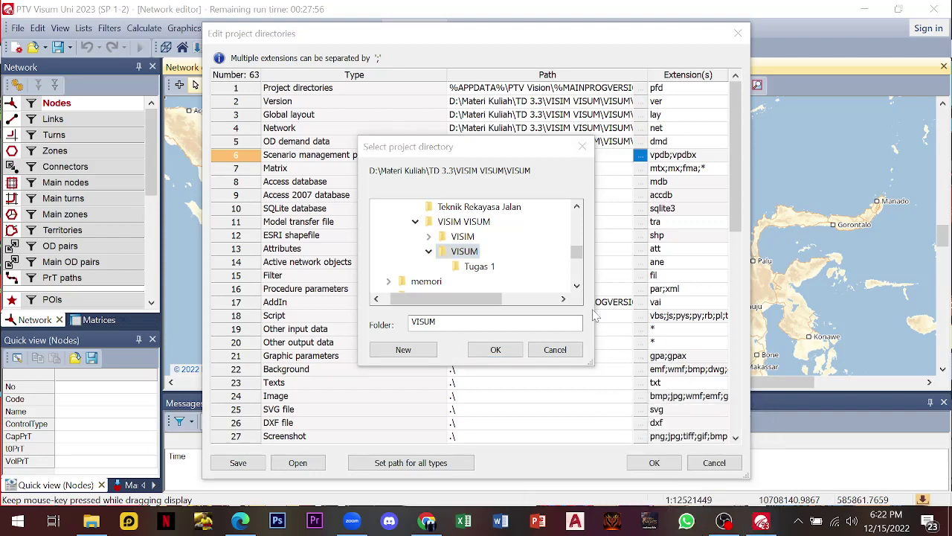
{"action": "left_click", "coordinate": [477, 267]}
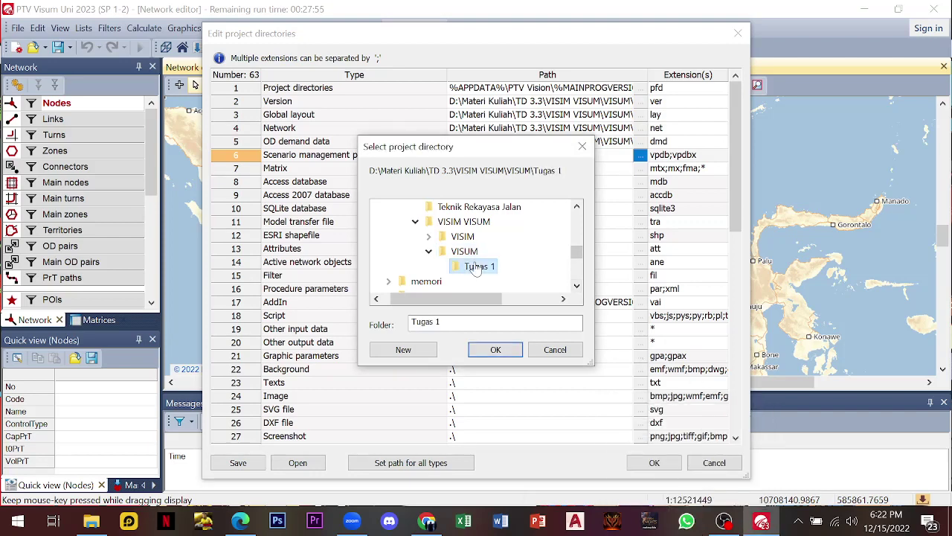
{"action": "left_click", "coordinate": [495, 349]}
- Set the Matrix path to the folder D:\Materi Kuliah\TD 3.3\VISIM VISUM\VISUM\Tugas 1 and apply the project directories
{"action": "left_click", "coordinate": [640, 168]}
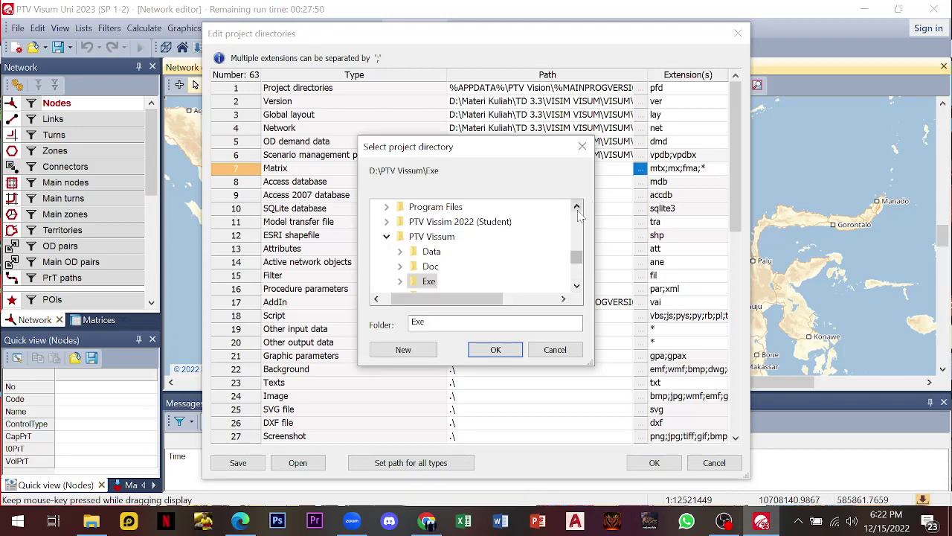
{"action": "left_click", "coordinate": [576, 206]}
{"action": "left_click", "coordinate": [576, 206]}
{"action": "left_click", "coordinate": [576, 206]}
{"action": "left_click", "coordinate": [576, 206]}
{"action": "left_click", "coordinate": [576, 206]}
{"action": "left_click", "coordinate": [577, 207]}
{"action": "left_click", "coordinate": [577, 207]}
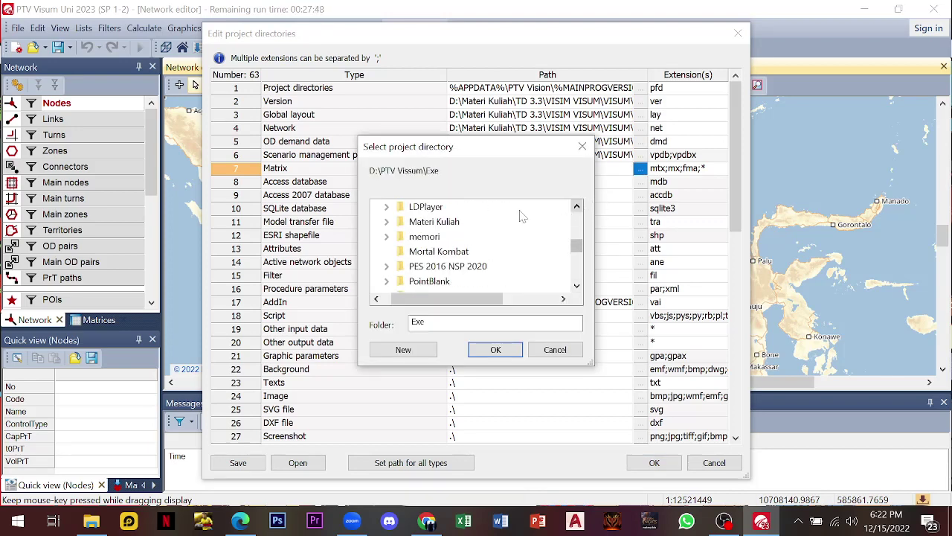
{"action": "left_click", "coordinate": [386, 221]}
{"action": "left_click", "coordinate": [576, 287]}
{"action": "left_click", "coordinate": [576, 286]}
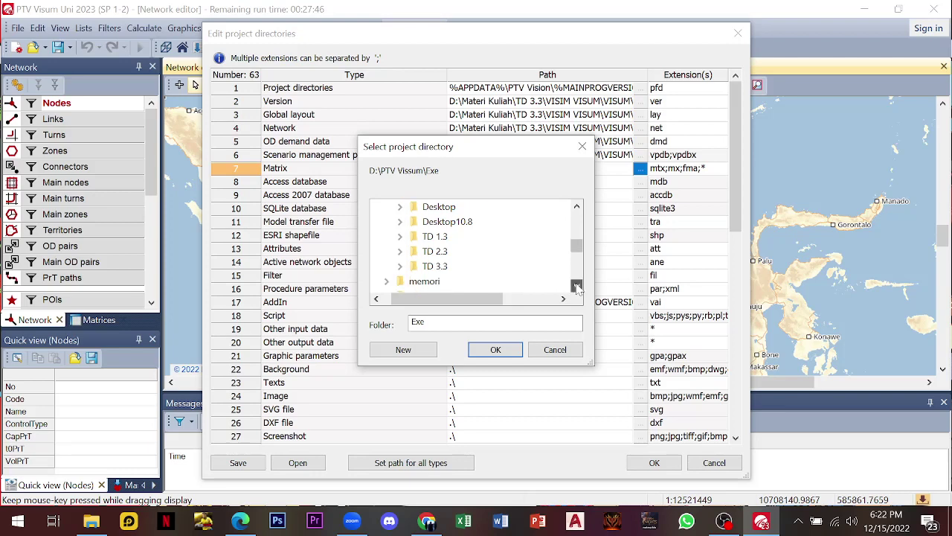
{"action": "left_click", "coordinate": [576, 286]}
{"action": "double_click", "coordinate": [439, 252]}
{"action": "left_click", "coordinate": [576, 286]}
{"action": "left_click", "coordinate": [576, 287]}
{"action": "left_click", "coordinate": [577, 287]}
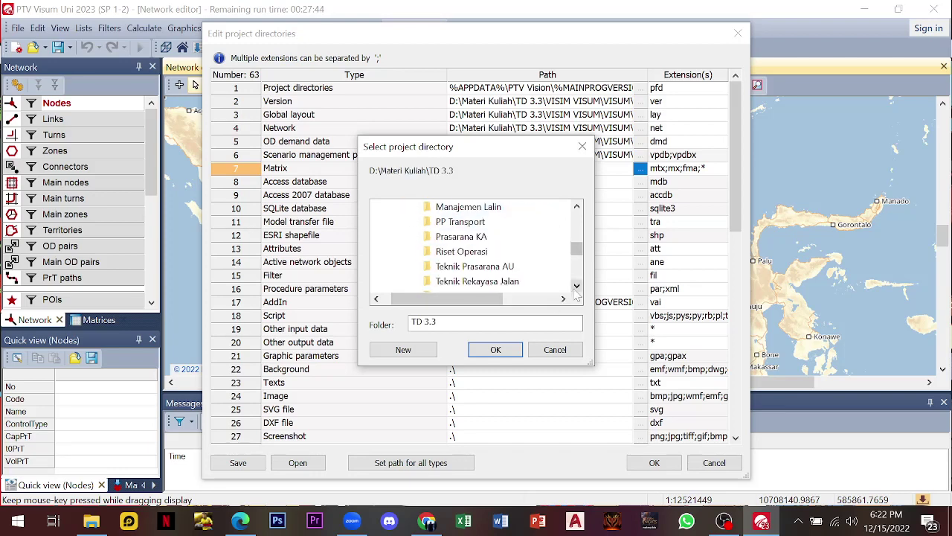
{"action": "left_click", "coordinate": [577, 286]}
{"action": "left_click", "coordinate": [577, 287]}
{"action": "left_click", "coordinate": [577, 286]}
{"action": "double_click", "coordinate": [483, 265]}
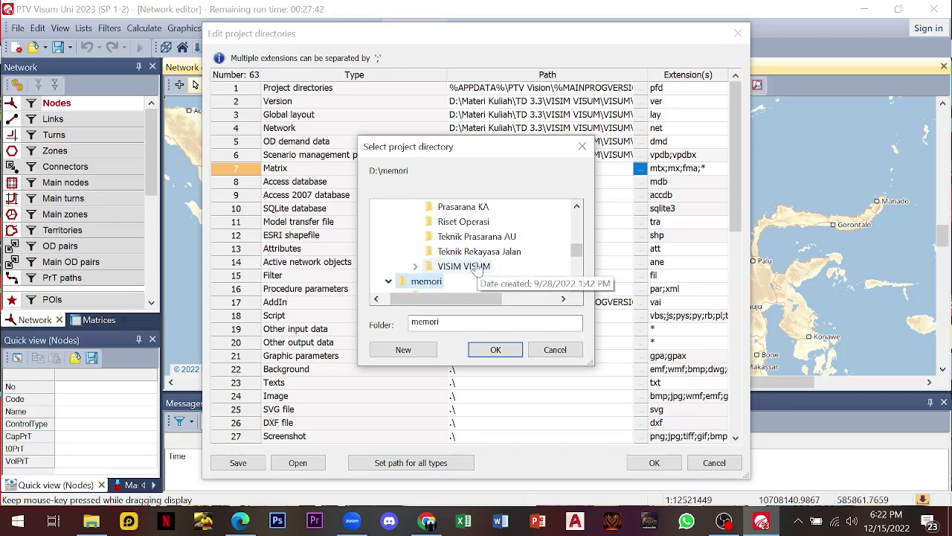
{"action": "double_click", "coordinate": [463, 266]}
{"action": "double_click", "coordinate": [464, 281]}
{"action": "left_click", "coordinate": [576, 286]}
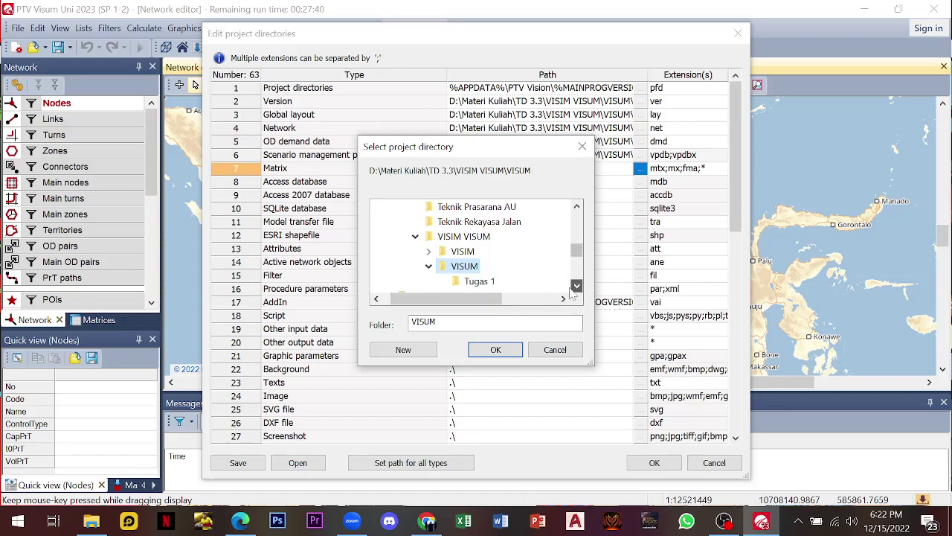
{"action": "left_click", "coordinate": [508, 291]}
{"action": "left_click", "coordinate": [510, 351]}
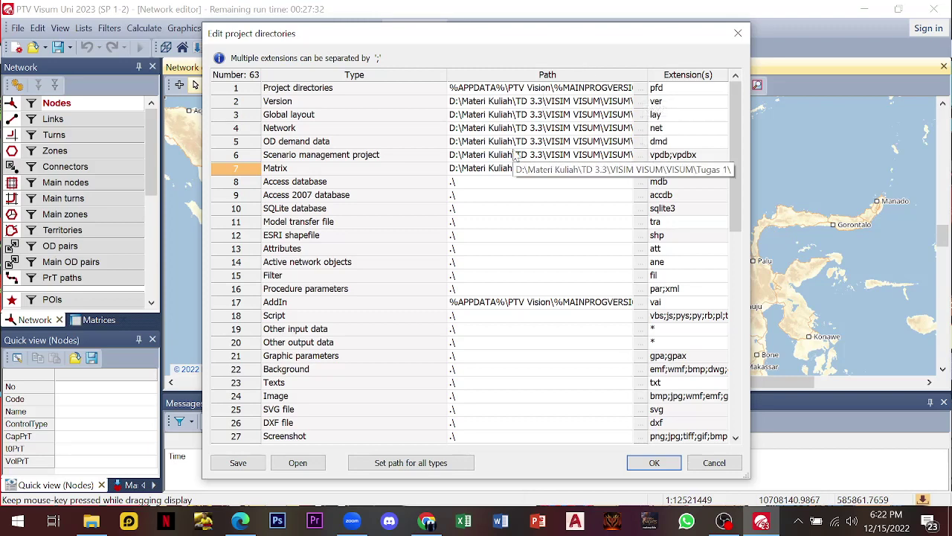
{"action": "left_click", "coordinate": [655, 463]}
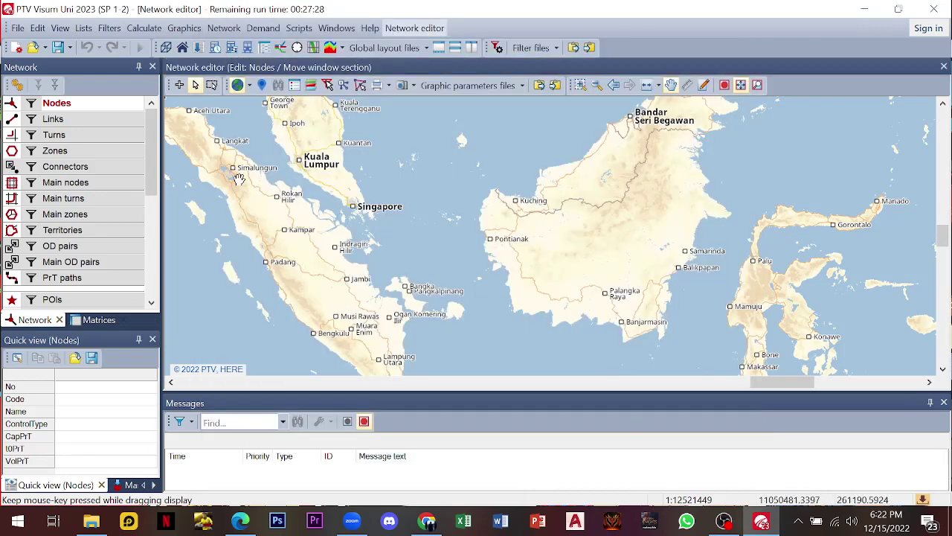
- Check the default system of units and direction of traffic for new networks in the user preferences
{"action": "left_click", "coordinate": [37, 27]}
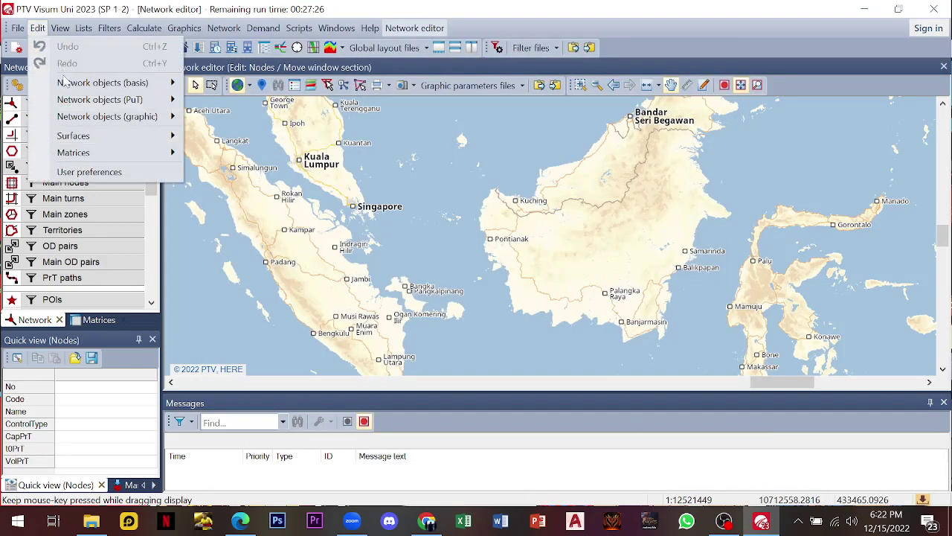
{"action": "left_click", "coordinate": [67, 172]}
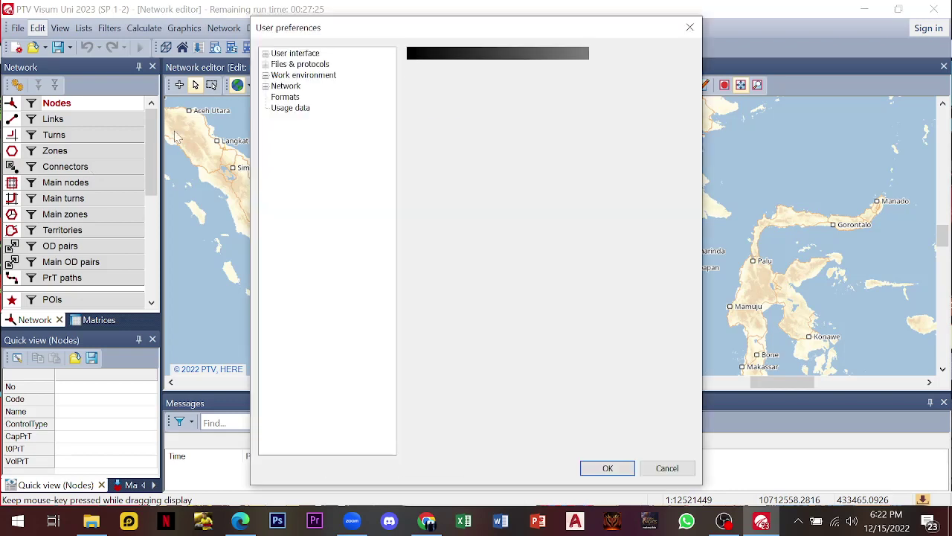
{"action": "left_click", "coordinate": [286, 86]}
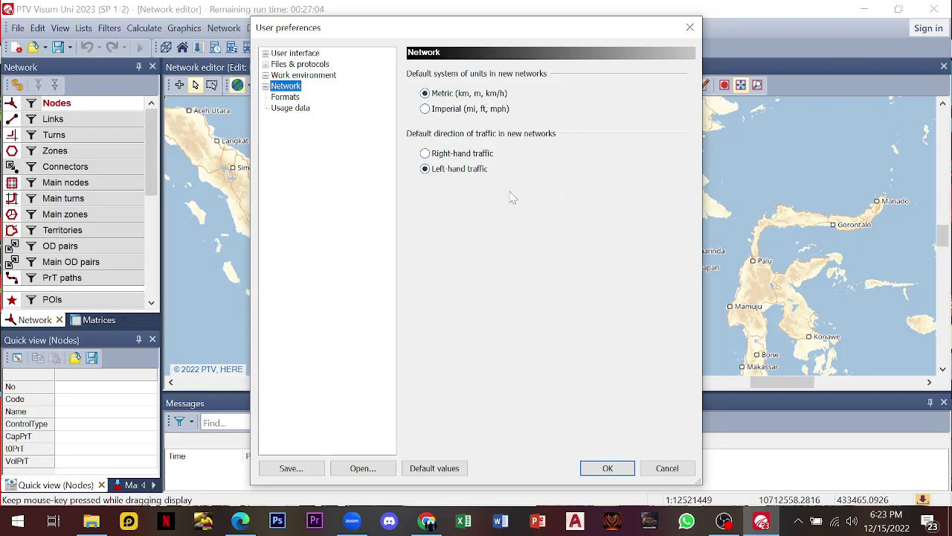
{"action": "left_click", "coordinate": [608, 468]}
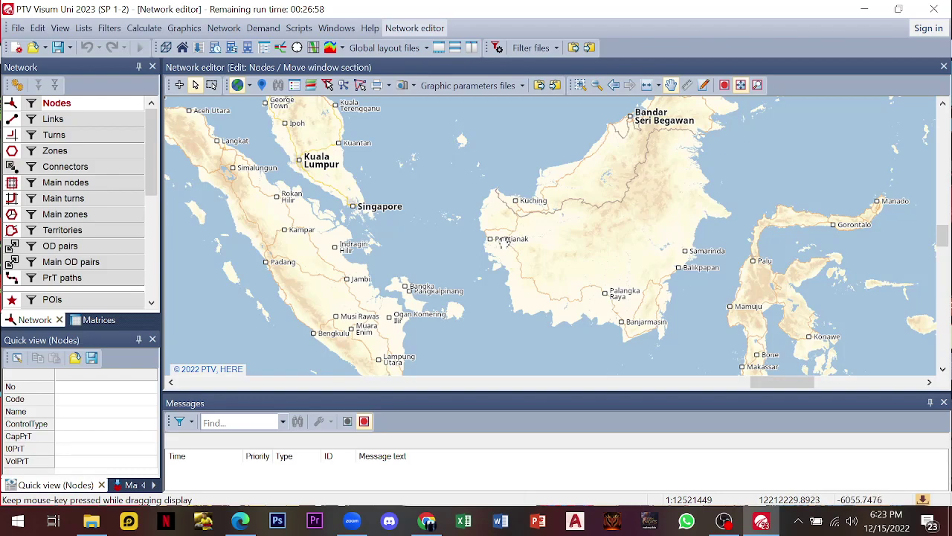
- Locate the main roads around Pontianak Tenggara on the background map
{"action": "scroll", "coordinate": [504, 242], "scroll_direction": "up", "scroll_amount": 1}
{"action": "scroll", "coordinate": [505, 242], "scroll_direction": "up", "scroll_amount": 2}
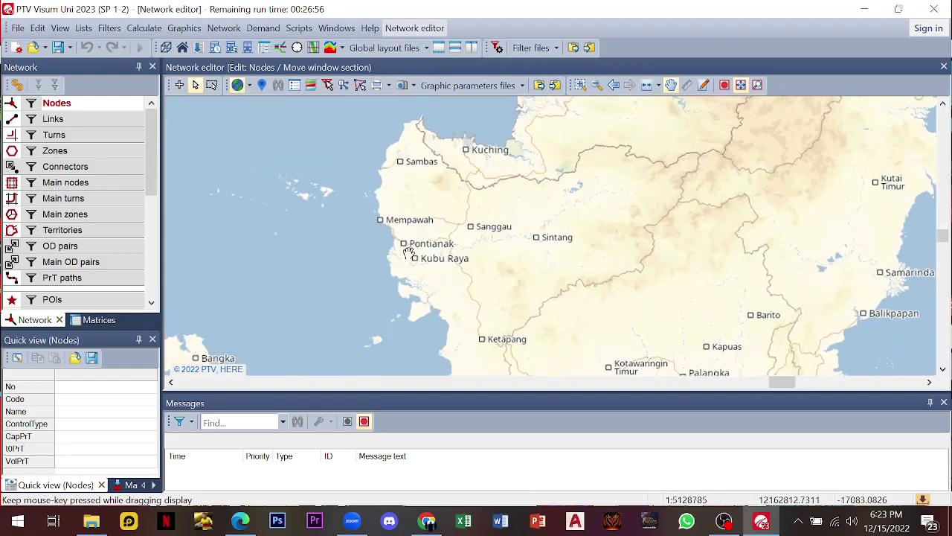
{"action": "scroll", "coordinate": [376, 254], "scroll_direction": "up", "scroll_amount": 1}
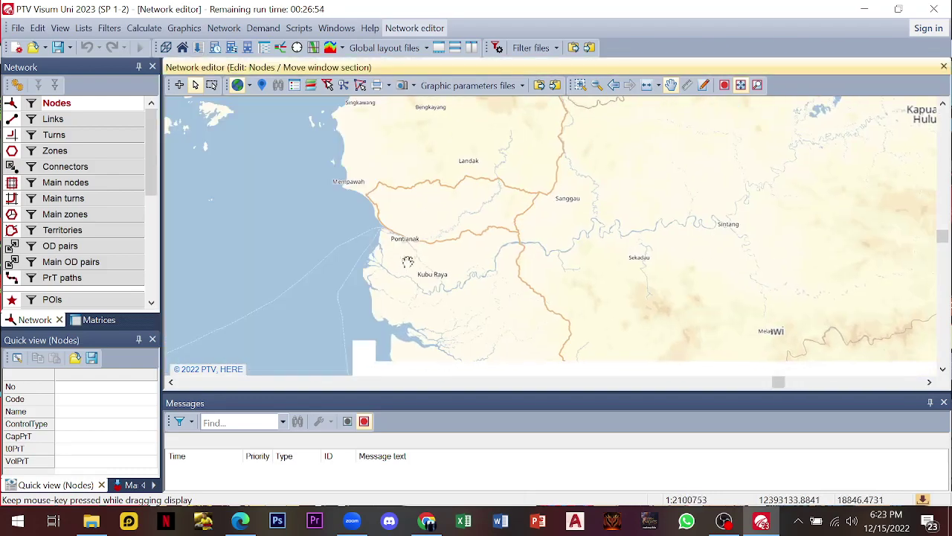
{"action": "left_click_drag", "start_coordinate": [403, 266], "coordinate": [462, 253]}
{"action": "scroll", "coordinate": [462, 254], "scroll_direction": "up", "scroll_amount": 2}
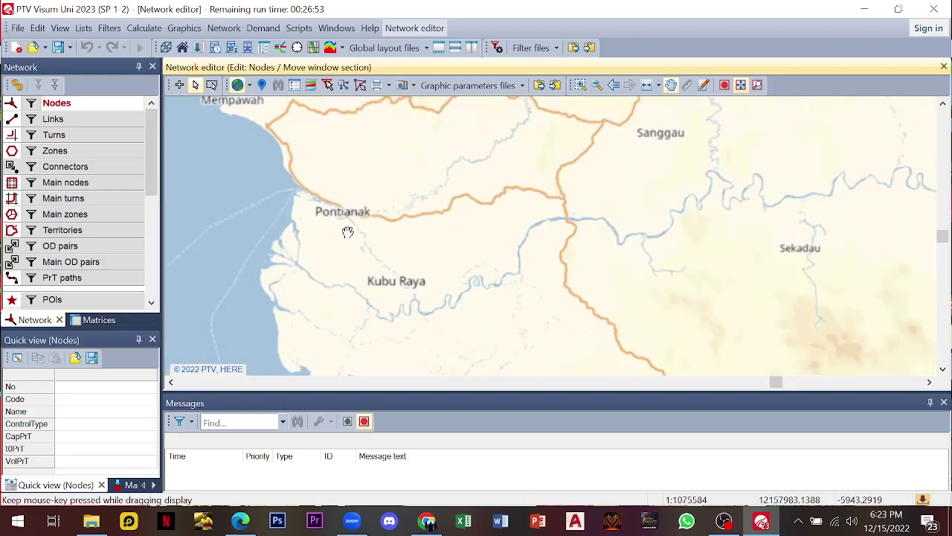
{"action": "scroll", "coordinate": [272, 240], "scroll_direction": "up", "scroll_amount": 2}
{"action": "left_click_drag", "start_coordinate": [323, 217], "coordinate": [372, 261]}
{"action": "scroll", "coordinate": [460, 212], "scroll_direction": "up", "scroll_amount": 2}
{"action": "scroll", "coordinate": [441, 207], "scroll_direction": "up", "scroll_amount": 1}
{"action": "scroll", "coordinate": [374, 258], "scroll_direction": "up", "scroll_amount": 2}
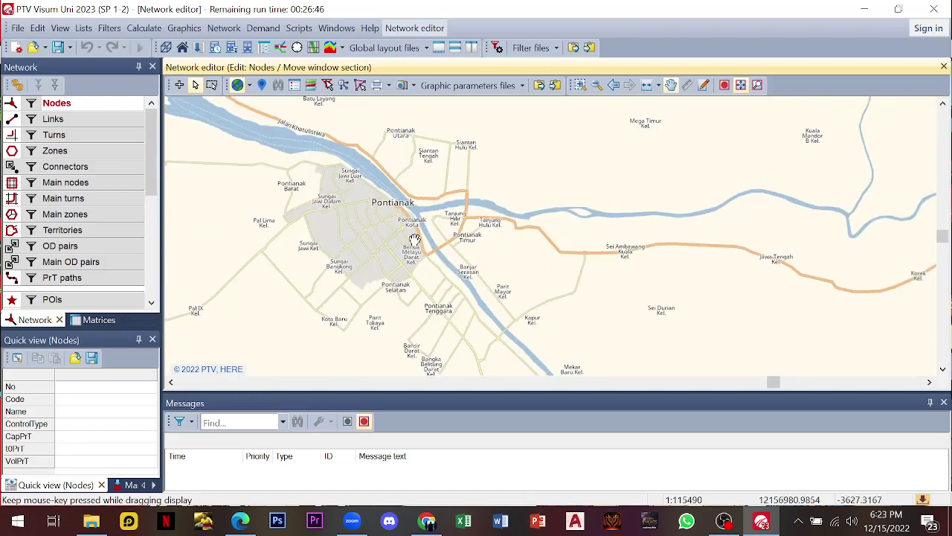
{"action": "scroll", "coordinate": [374, 258], "scroll_direction": "up", "scroll_amount": 3}
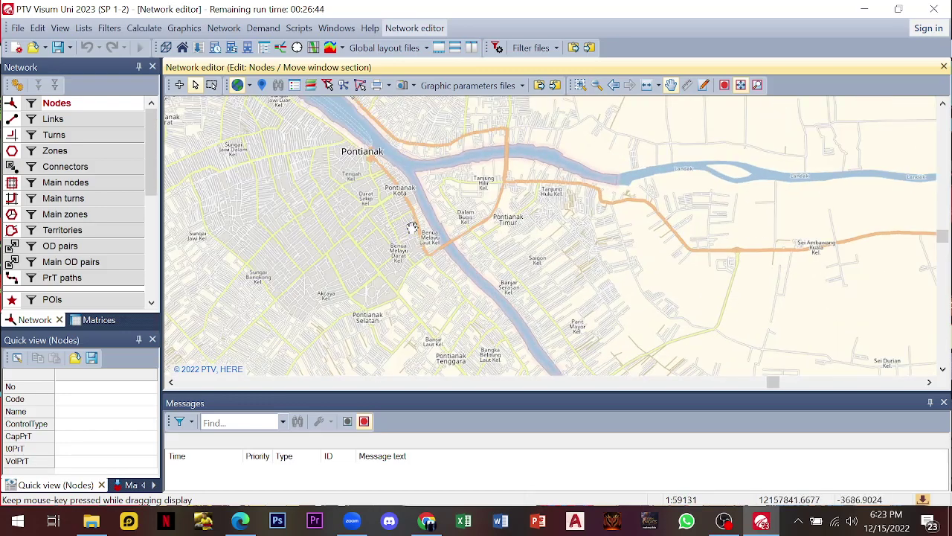
{"action": "scroll", "coordinate": [311, 207], "scroll_direction": "up", "scroll_amount": 1}
{"action": "scroll", "coordinate": [451, 215], "scroll_direction": "up", "scroll_amount": 1}
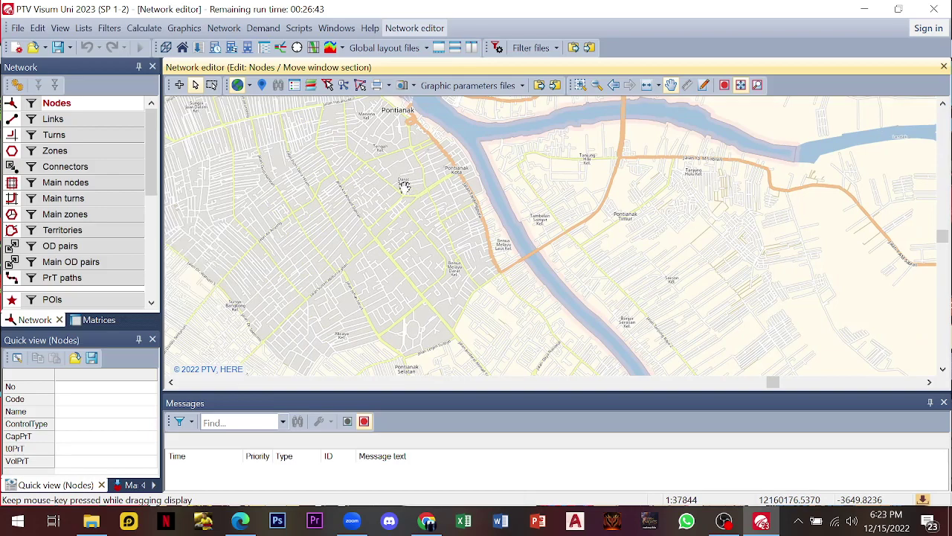
{"action": "scroll", "coordinate": [403, 186], "scroll_direction": "up", "scroll_amount": 1}
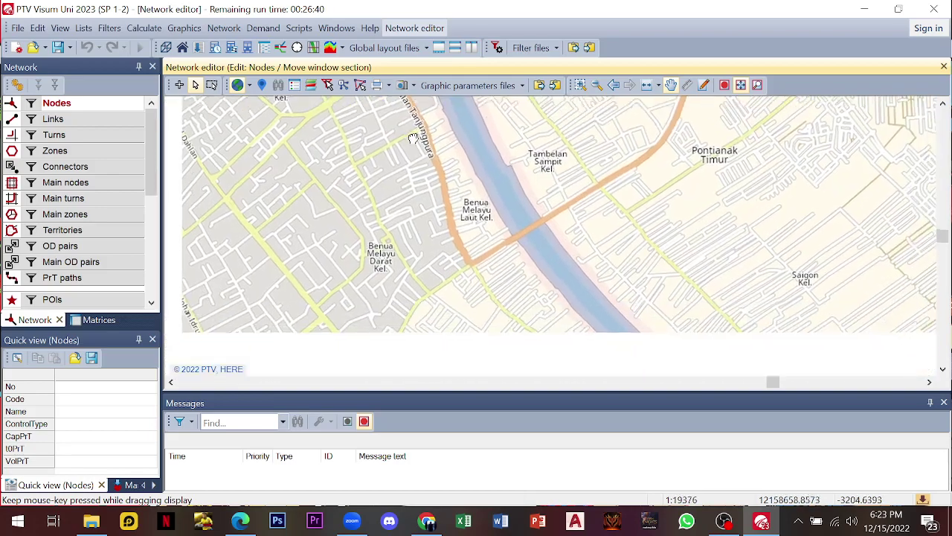
{"action": "left_click_drag", "start_coordinate": [506, 266], "coordinate": [446, 174]}
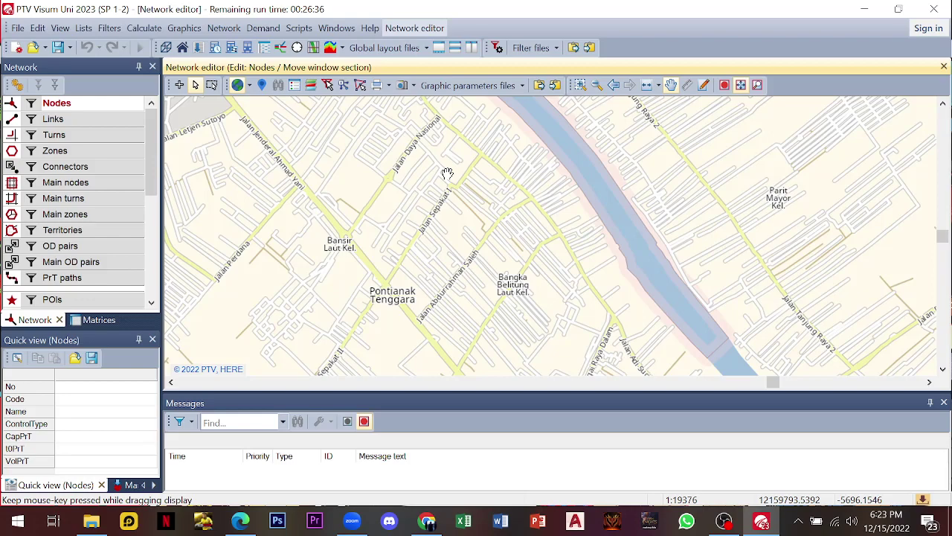
{"action": "scroll", "coordinate": [447, 174], "scroll_direction": "down", "scroll_amount": 1}
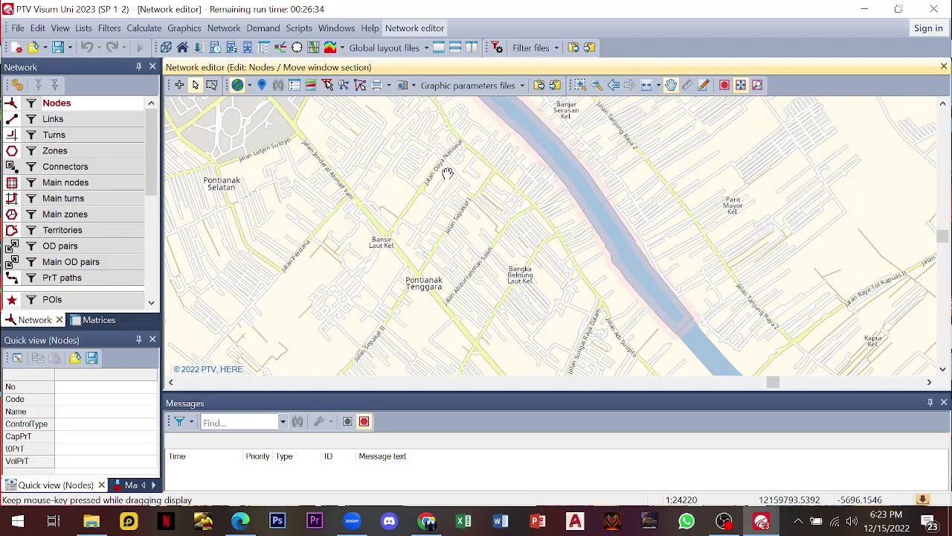
{"action": "scroll", "coordinate": [447, 172], "scroll_direction": "down", "scroll_amount": 1}
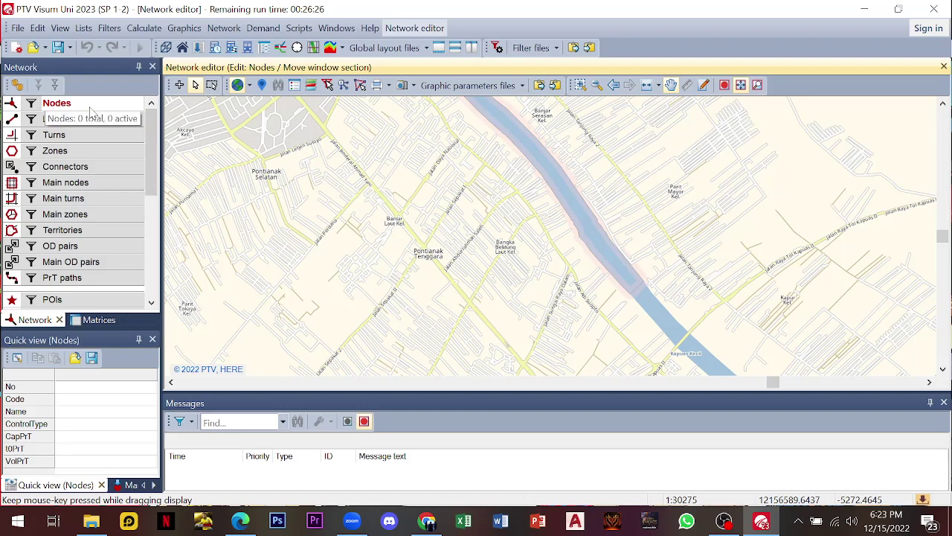
- Insert four nodes at the junctions of the main road through Pontianak Tenggara, working northwest to the Bansir Laut junction
{"action": "left_click", "coordinate": [179, 87]}
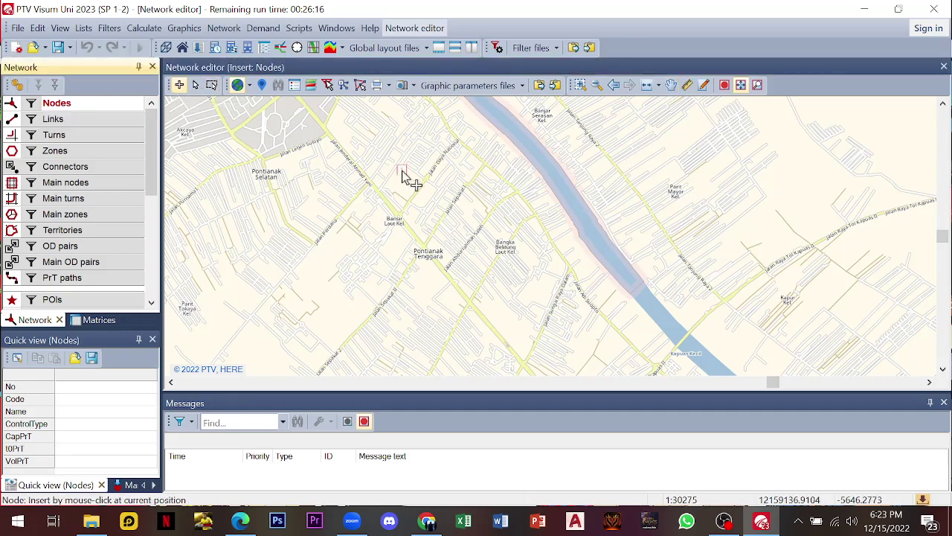
{"action": "left_click", "coordinate": [524, 365]}
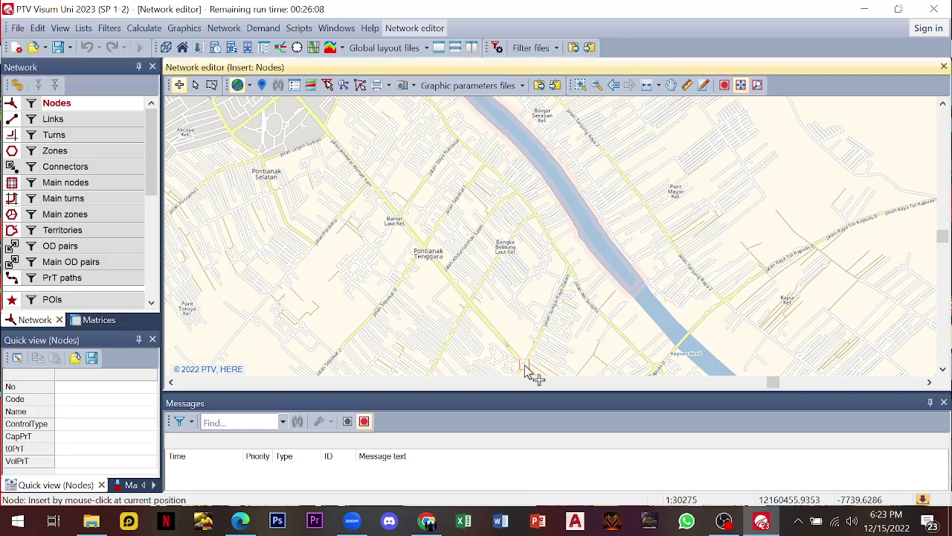
{"action": "left_click", "coordinate": [470, 303]}
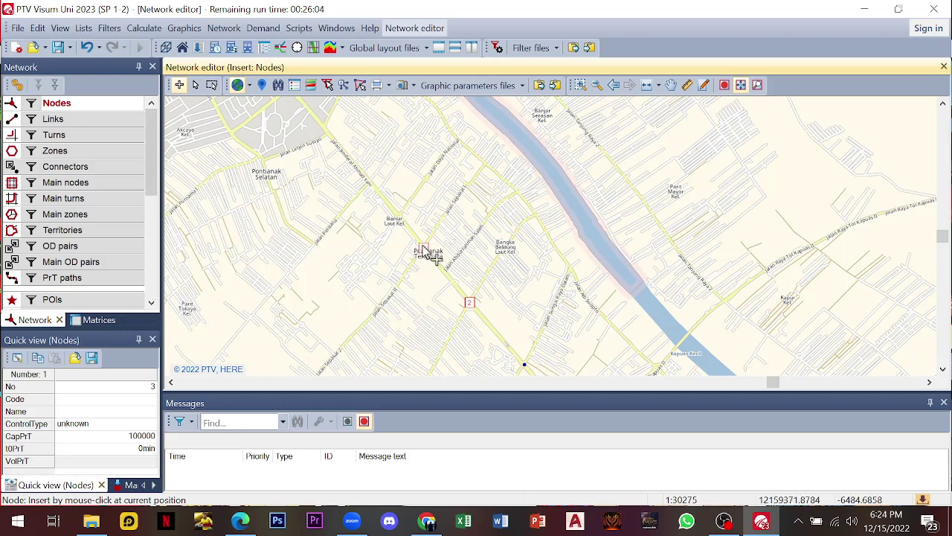
{"action": "left_click", "coordinate": [401, 214]}
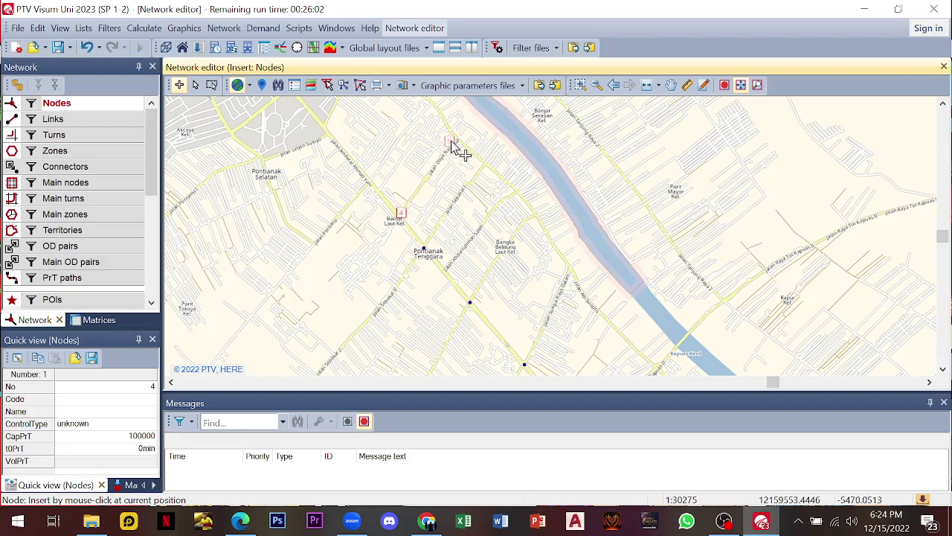
- Insert five nodes along the road beside the river, from the end of Jalan Daya Nasional southeast to the Jalan Sungai Raya Dalam junction
{"action": "left_click", "coordinate": [456, 140]}
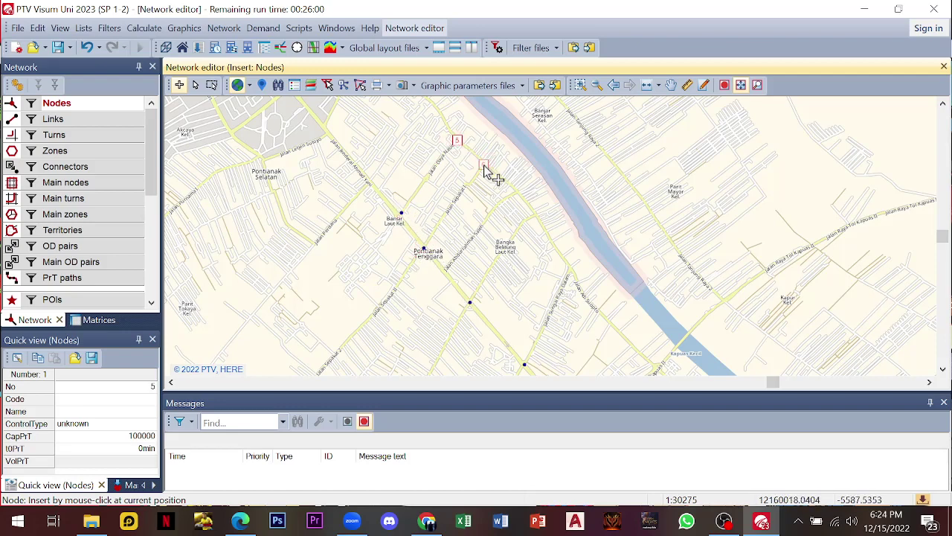
{"action": "left_click", "coordinate": [483, 164]}
{"action": "left_click", "coordinate": [519, 192]}
{"action": "left_click", "coordinate": [533, 213]}
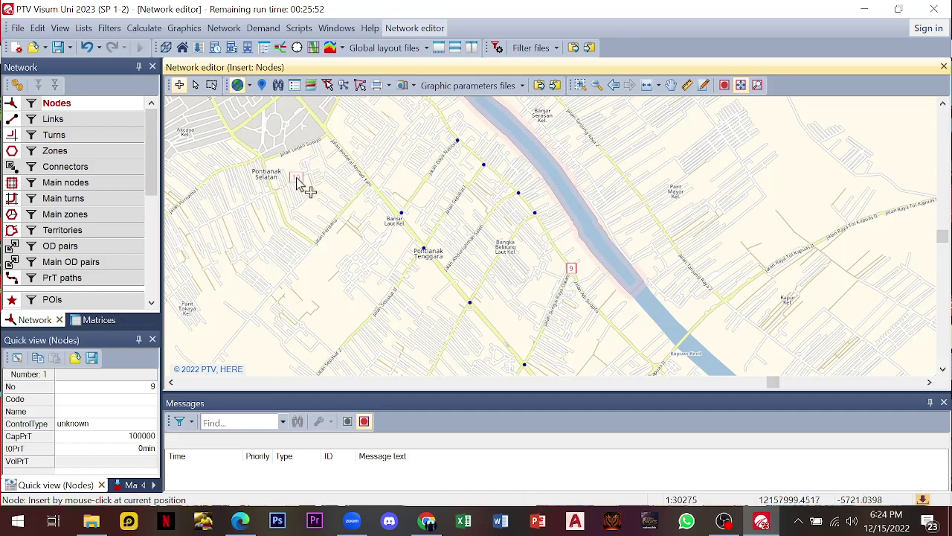
- Create type 01 links along the Pontianak Tenggara main road, connecting nodes 1 to 2, 2 to 3 and 3 to 4
{"action": "left_click", "coordinate": [106, 126]}
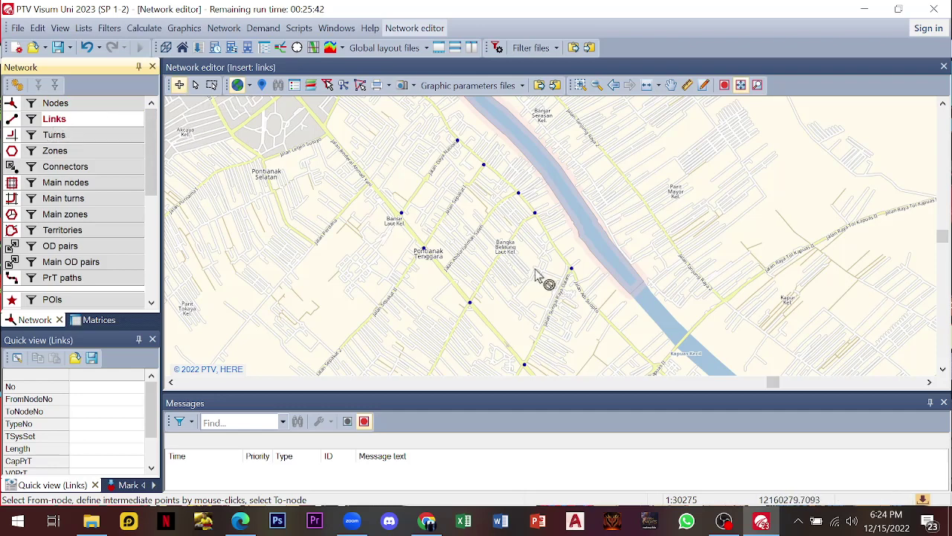
{"action": "left_click", "coordinate": [525, 365]}
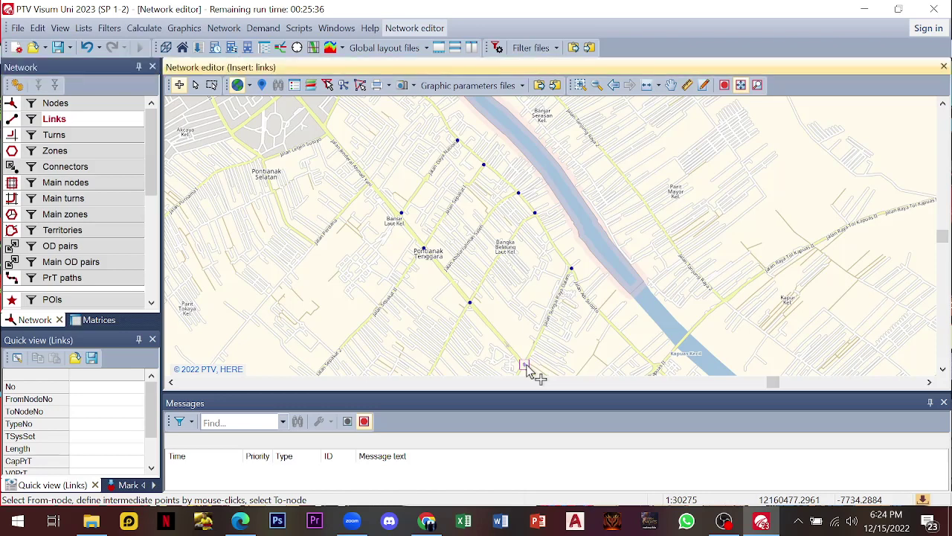
{"action": "left_click", "coordinate": [471, 304]}
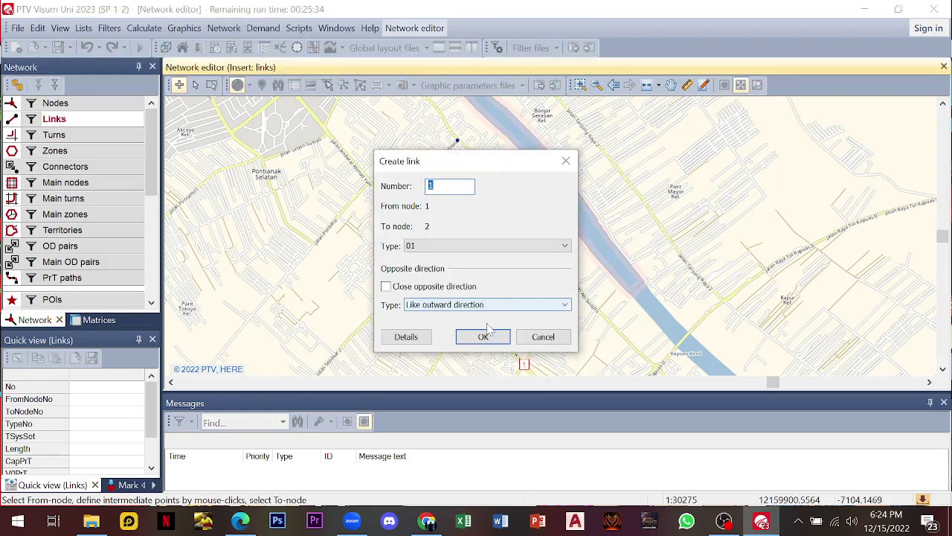
{"action": "key", "text": "Return"}
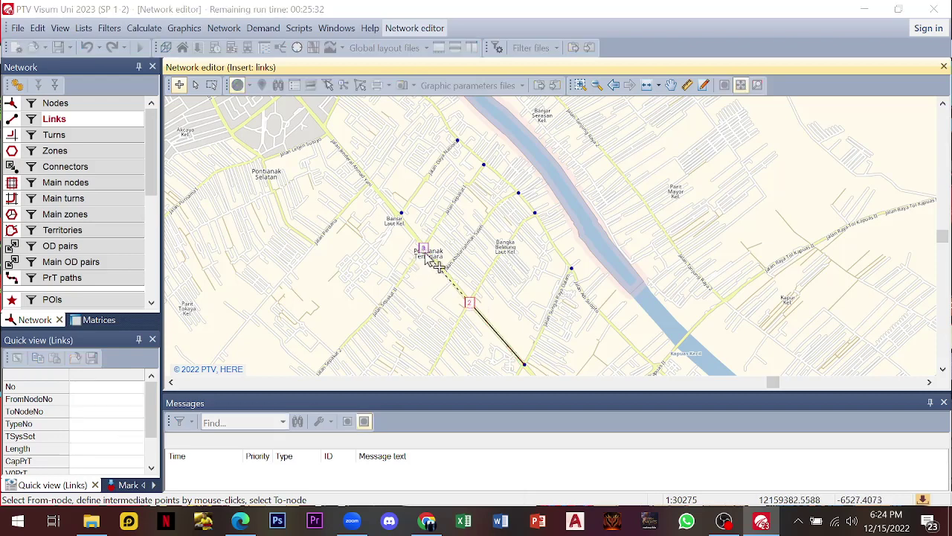
{"action": "left_click", "coordinate": [425, 251]}
{"action": "key", "text": "Return"}
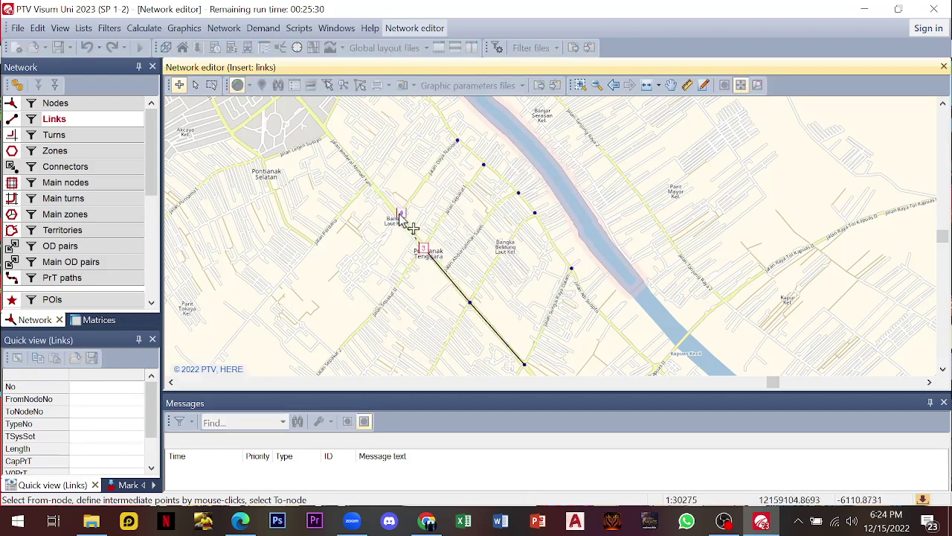
{"action": "left_click", "coordinate": [401, 215]}
{"action": "key", "text": "Return"}
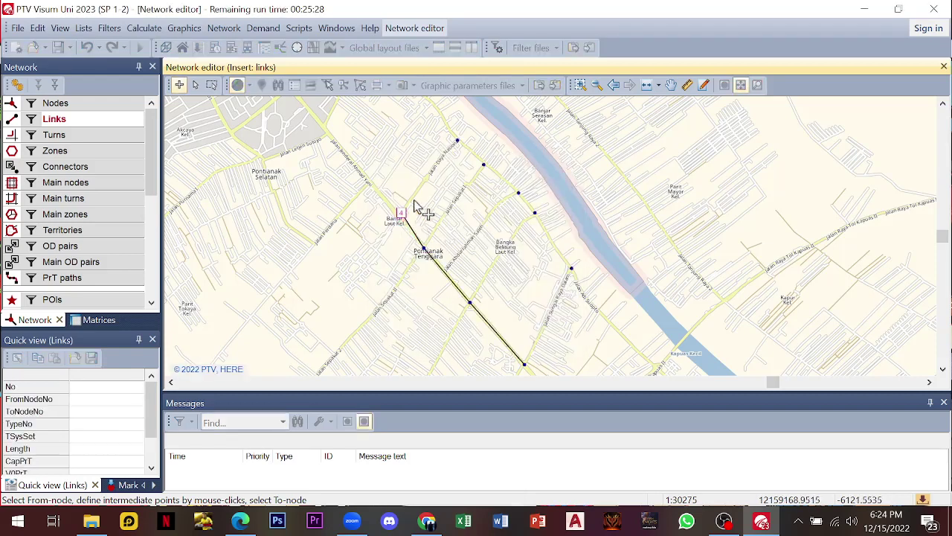
- Create type 01 links from node 4 to 5, 5 to 6 and 6 to 3, closing the northwestern block
{"action": "left_click", "coordinate": [457, 141]}
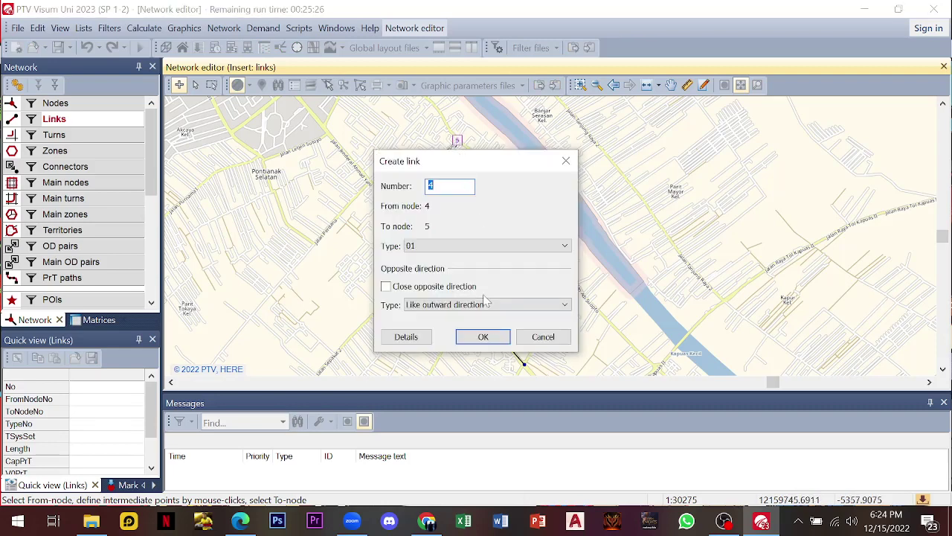
{"action": "left_click", "coordinate": [478, 333]}
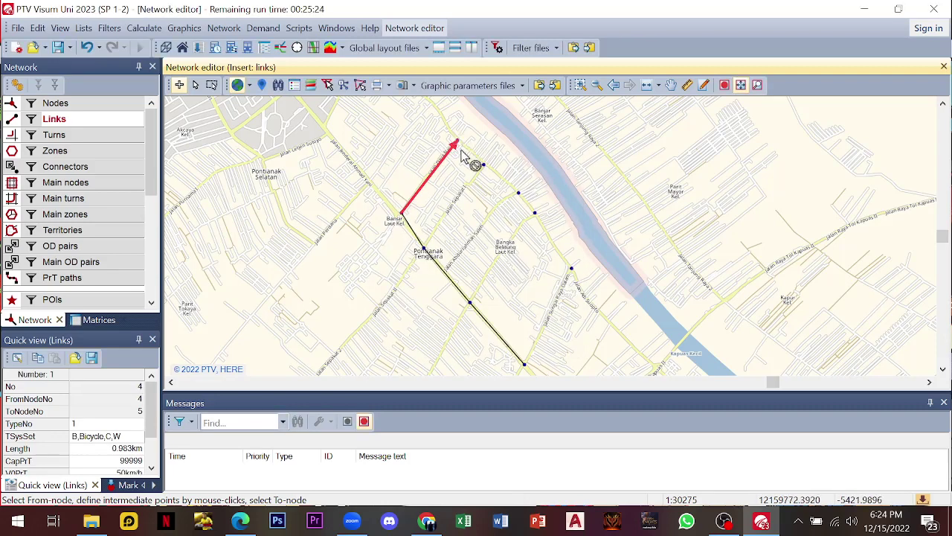
{"action": "left_click", "coordinate": [519, 193]}
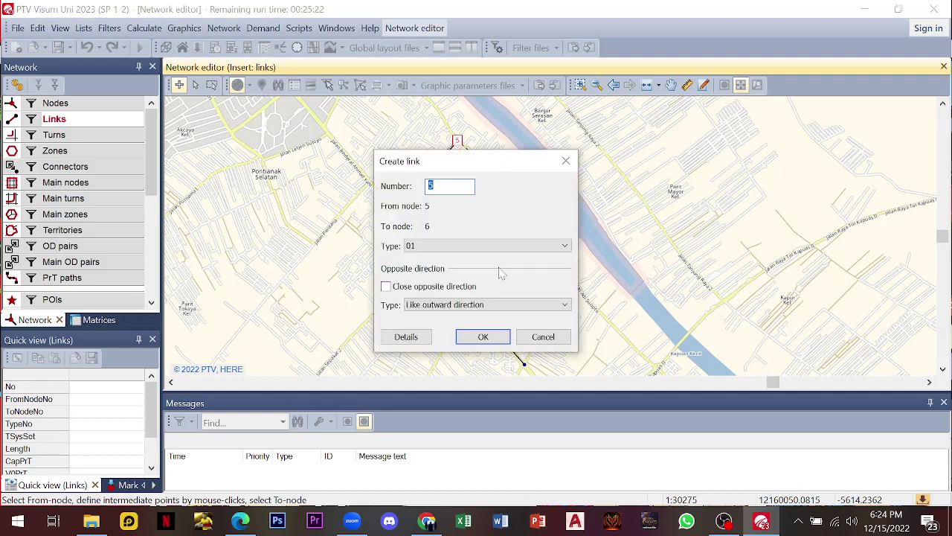
{"action": "left_click", "coordinate": [483, 336]}
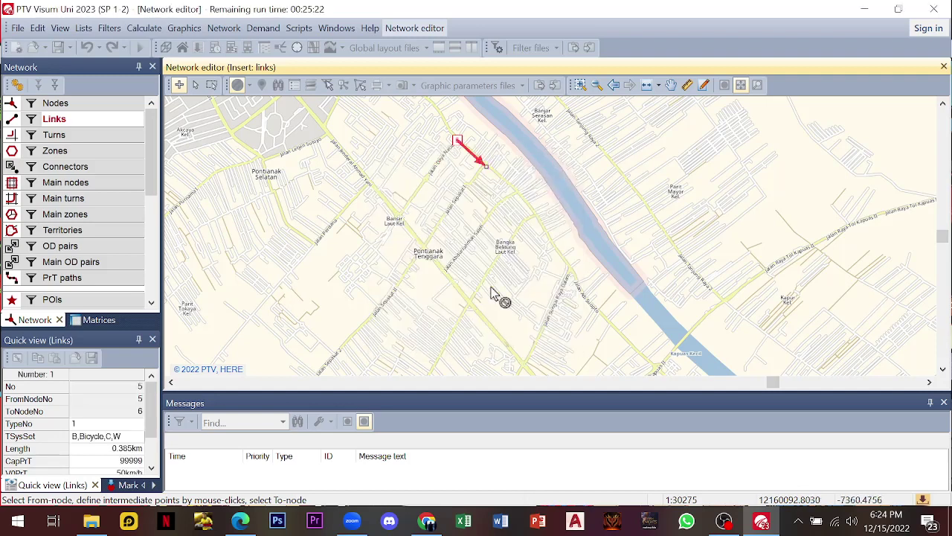
{"action": "left_click", "coordinate": [422, 248]}
{"action": "left_click", "coordinate": [481, 335]}
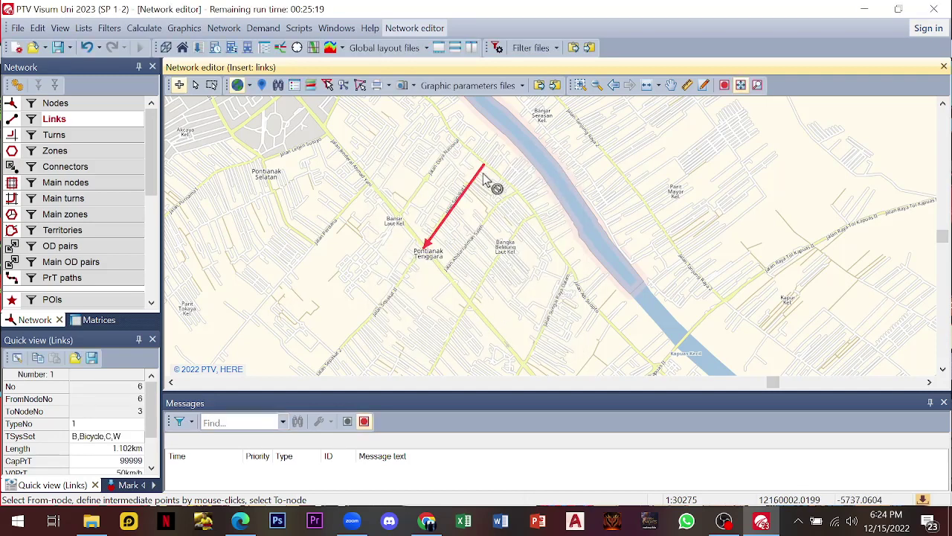
- Create type 01 links from node 6 to 7, 7 to 8 and 8 to 2, closing the middle block
{"action": "left_click", "coordinate": [521, 198]}
{"action": "left_click", "coordinate": [484, 335]}
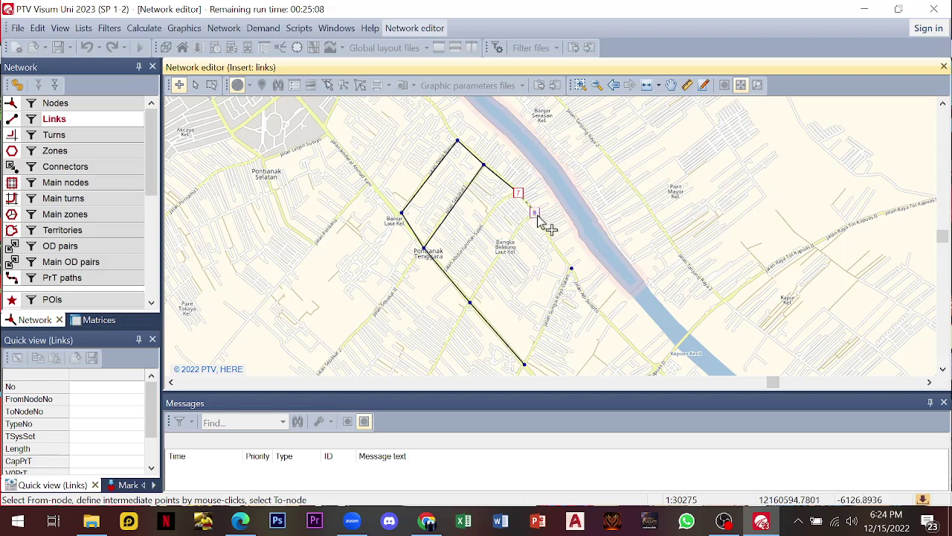
{"action": "left_click", "coordinate": [534, 214]}
{"action": "left_click", "coordinate": [485, 334]}
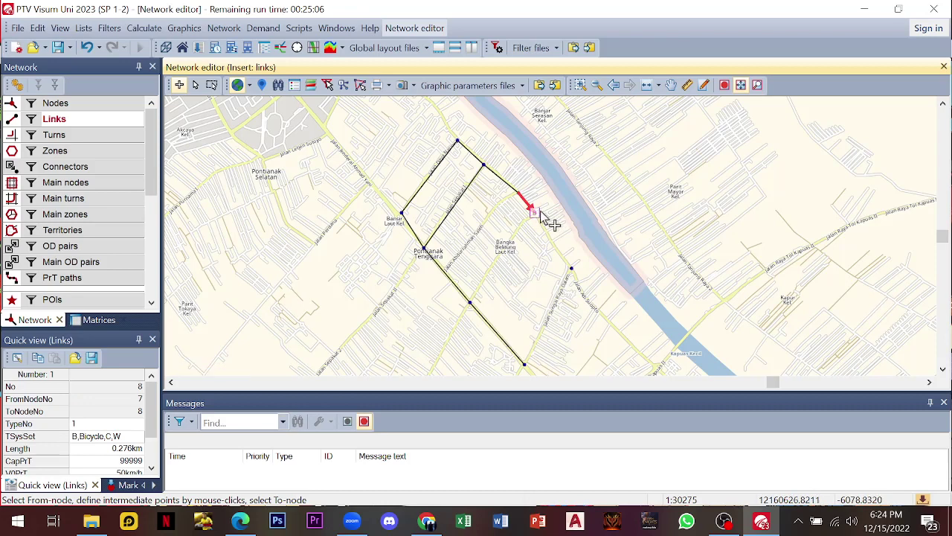
{"action": "left_click", "coordinate": [535, 214]}
{"action": "left_click", "coordinate": [469, 303]}
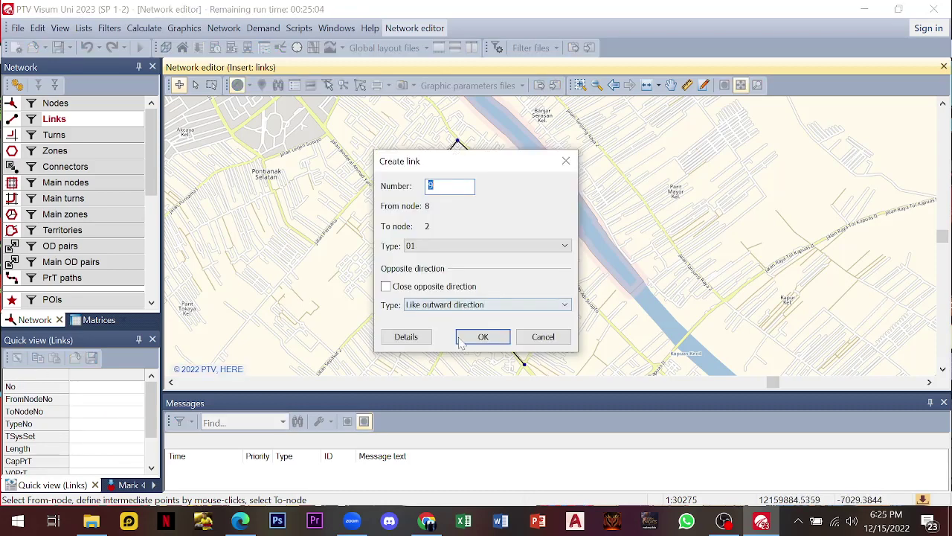
{"action": "left_click", "coordinate": [483, 337]}
- Create type 01 links from node 8 to 9 and 9 to 1, closing the southeastern block
{"action": "left_click", "coordinate": [534, 213]}
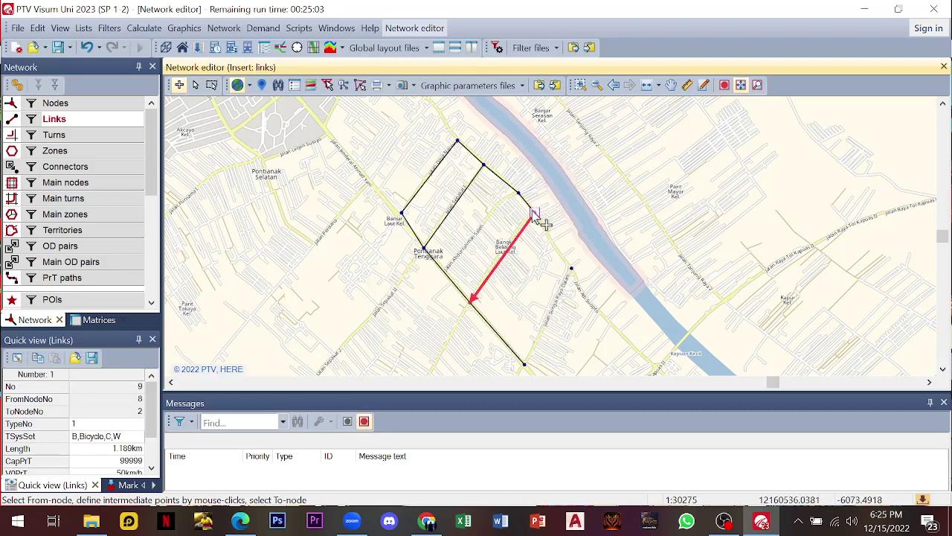
{"action": "left_click", "coordinate": [572, 269]}
{"action": "left_click", "coordinate": [483, 334]}
{"action": "left_click", "coordinate": [564, 294]}
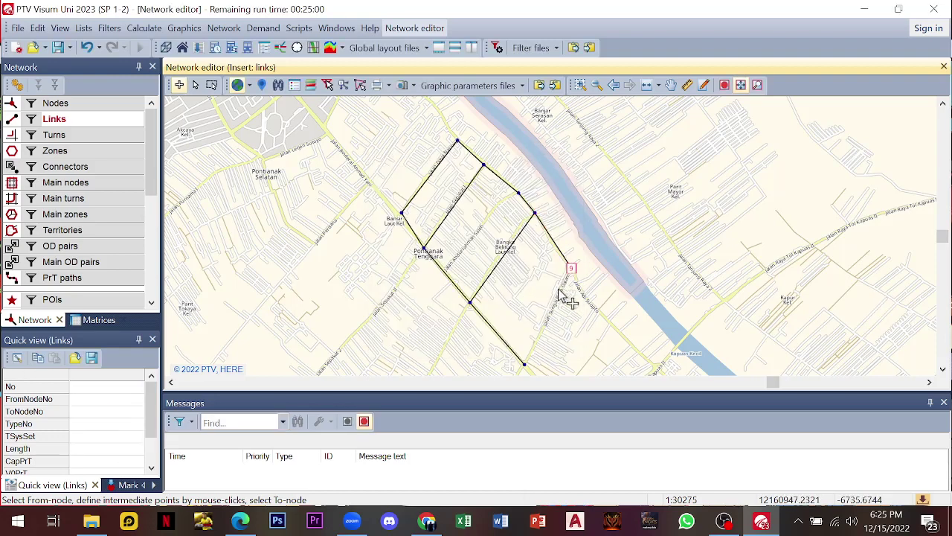
{"action": "left_click", "coordinate": [525, 364]}
{"action": "left_click", "coordinate": [484, 335]}
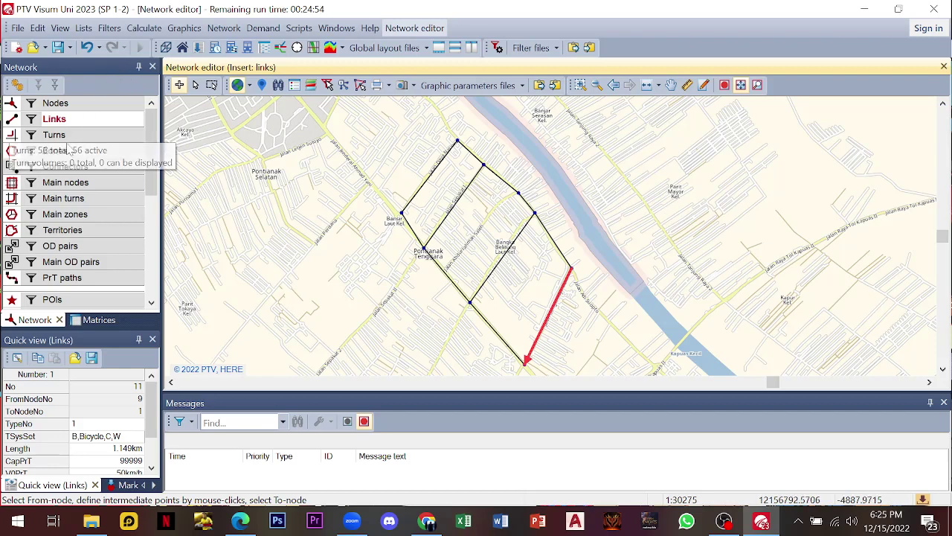
- Insert a zone just southeast of the link between nodes 9 and 1
{"action": "left_click", "coordinate": [56, 150]}
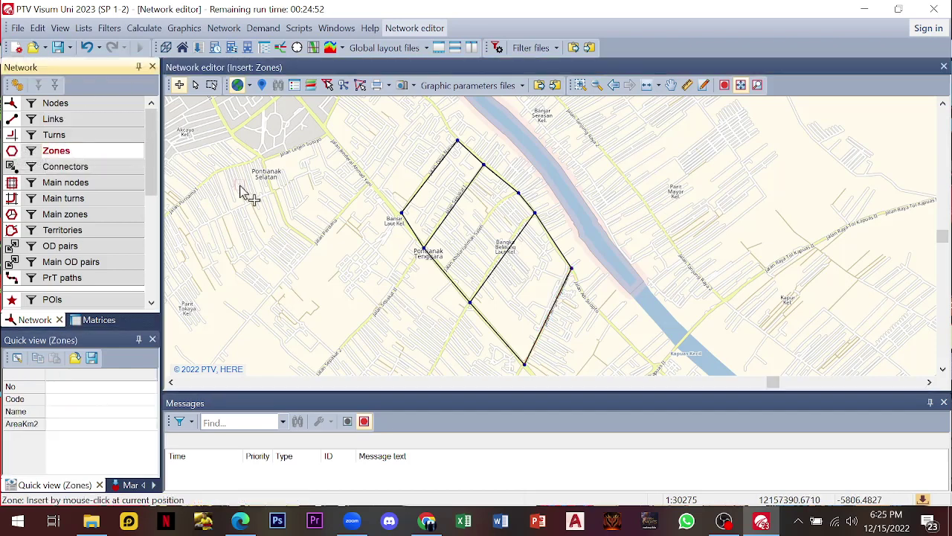
{"action": "left_click", "coordinate": [671, 85]}
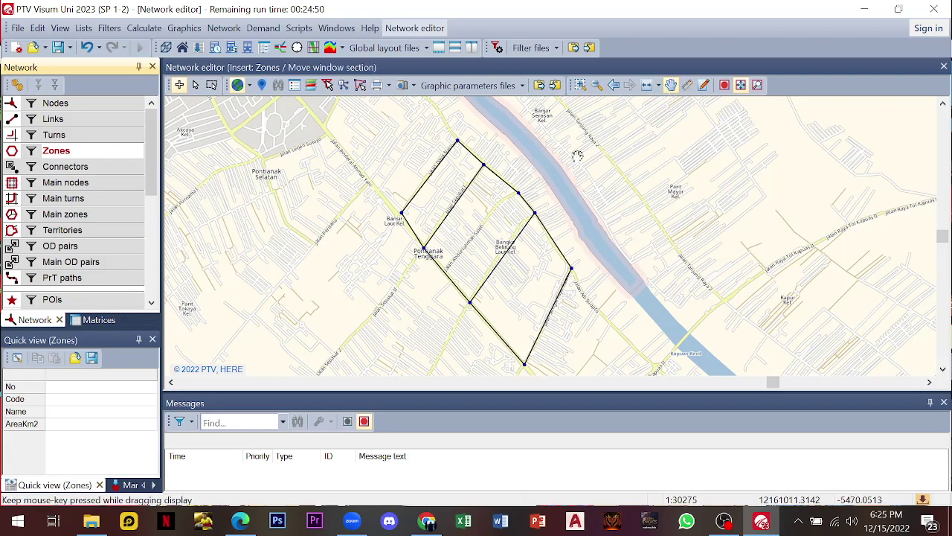
{"action": "left_click_drag", "start_coordinate": [678, 191], "coordinate": [644, 171]}
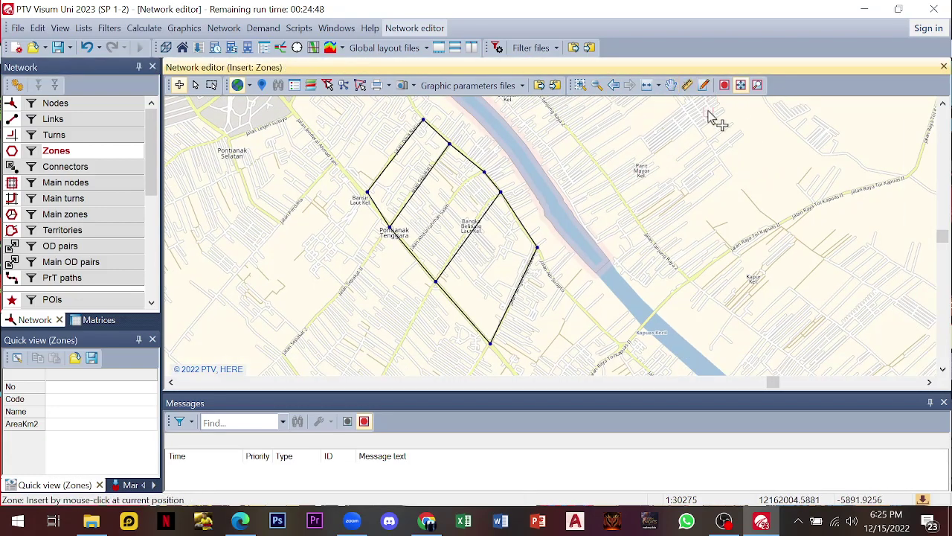
{"action": "left_click", "coordinate": [671, 85]}
{"action": "left_click_drag", "start_coordinate": [678, 123], "coordinate": [695, 103]}
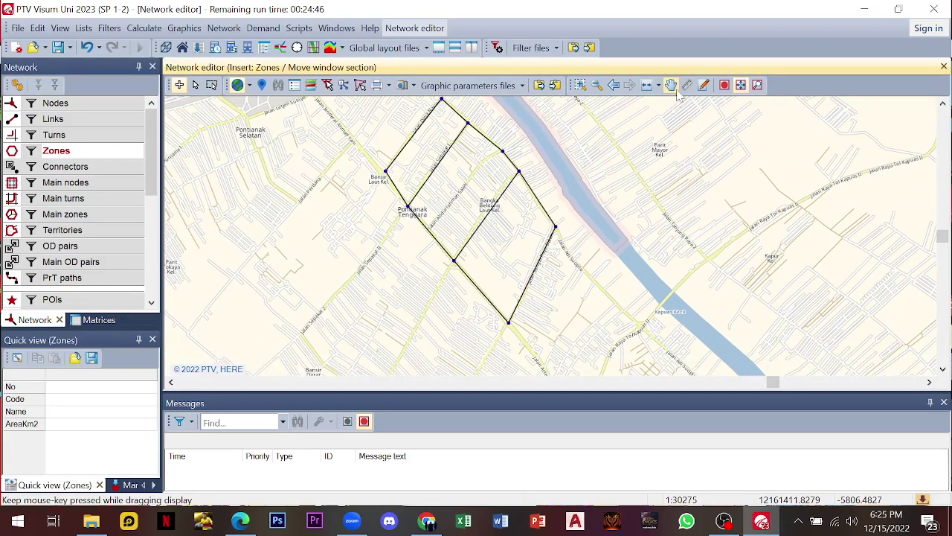
{"action": "left_click", "coordinate": [672, 86]}
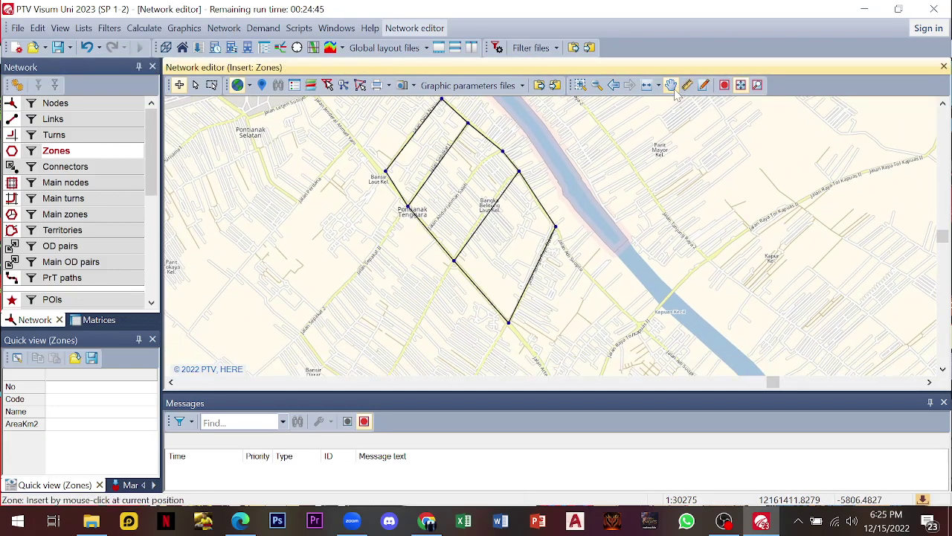
{"action": "left_click", "coordinate": [558, 308]}
- Draw the boundary of zone 1 as a closed polygon around its centre, passing through nodes 9 and 1
{"action": "left_click", "coordinate": [672, 86]}
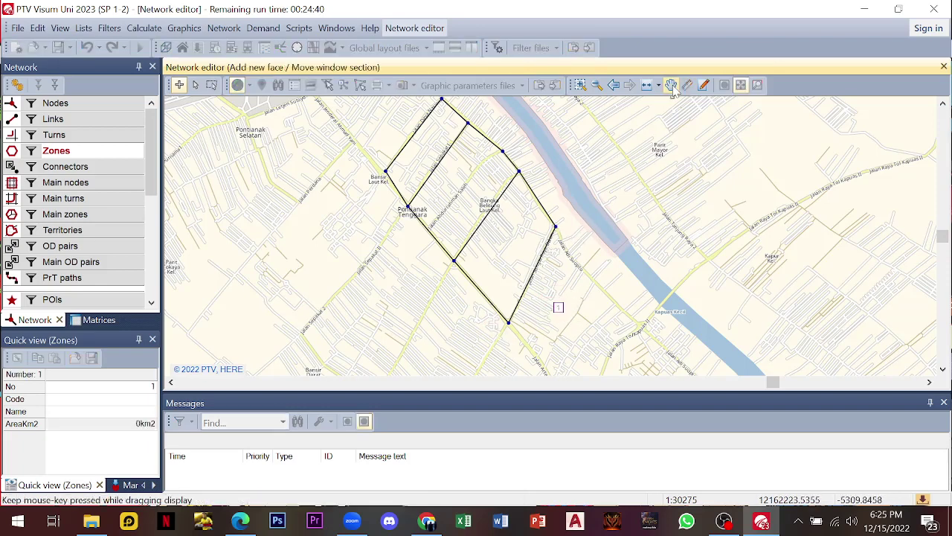
{"action": "left_click_drag", "start_coordinate": [641, 193], "coordinate": [649, 137]}
{"action": "left_click", "coordinate": [672, 86]}
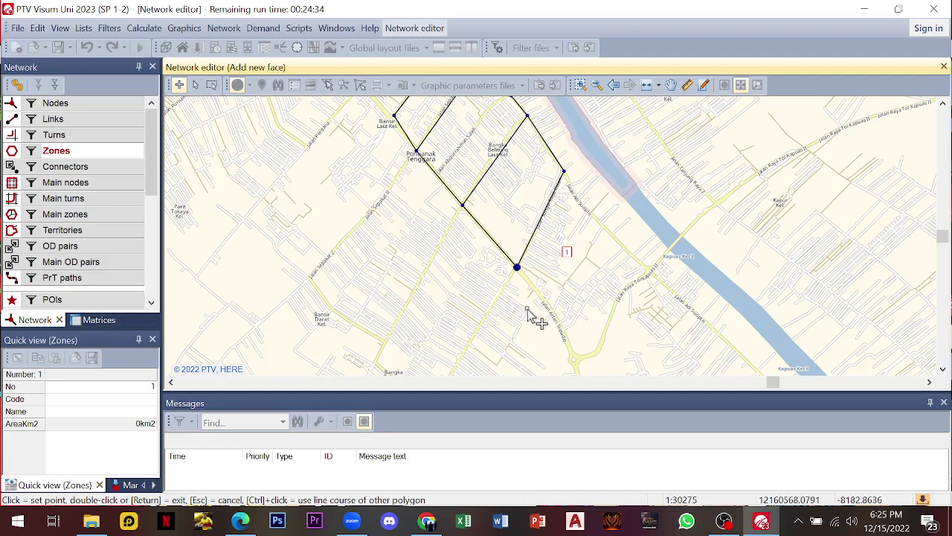
{"action": "left_click", "coordinate": [534, 313]}
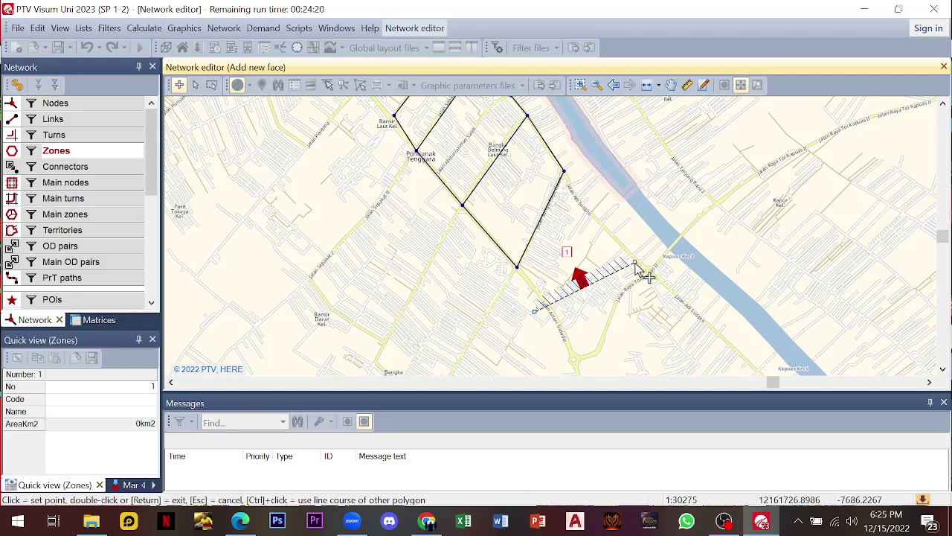
{"action": "left_click", "coordinate": [633, 263]}
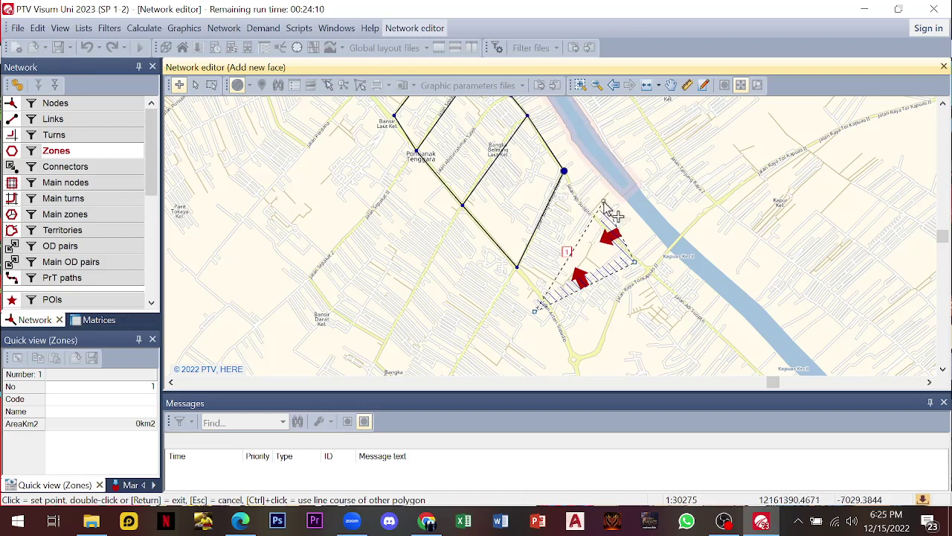
{"action": "left_click", "coordinate": [603, 202]}
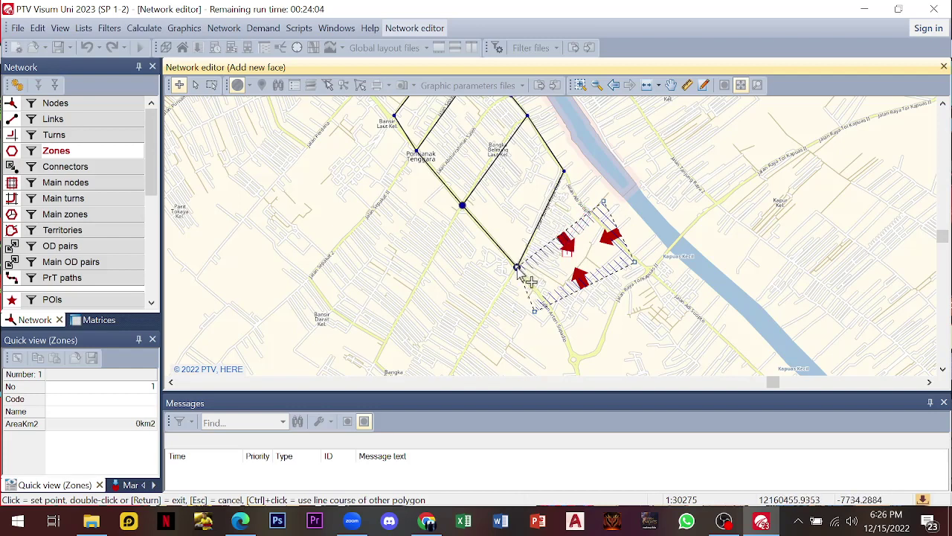
{"action": "left_click", "coordinate": [563, 172]}
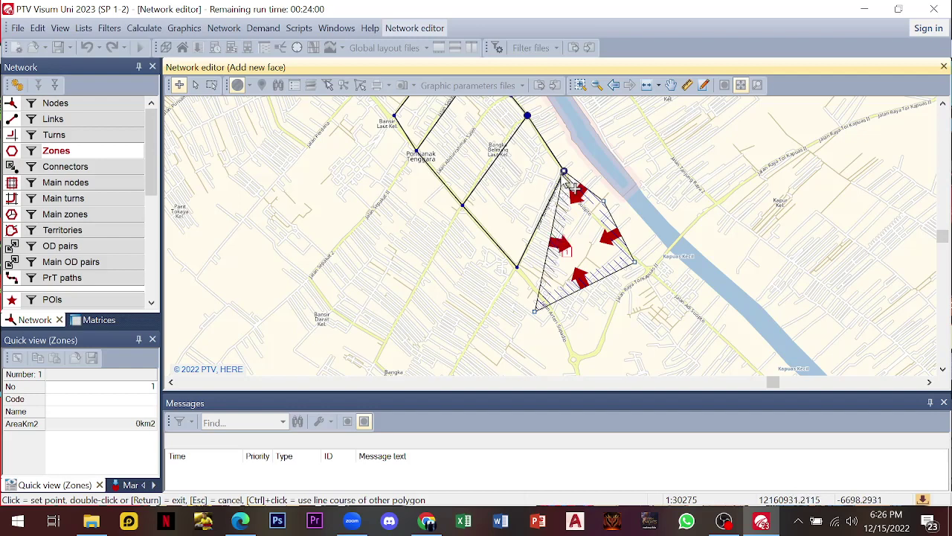
{"action": "left_click", "coordinate": [509, 240]}
{"action": "left_click", "coordinate": [517, 267]}
{"action": "double_click", "coordinate": [534, 311]}
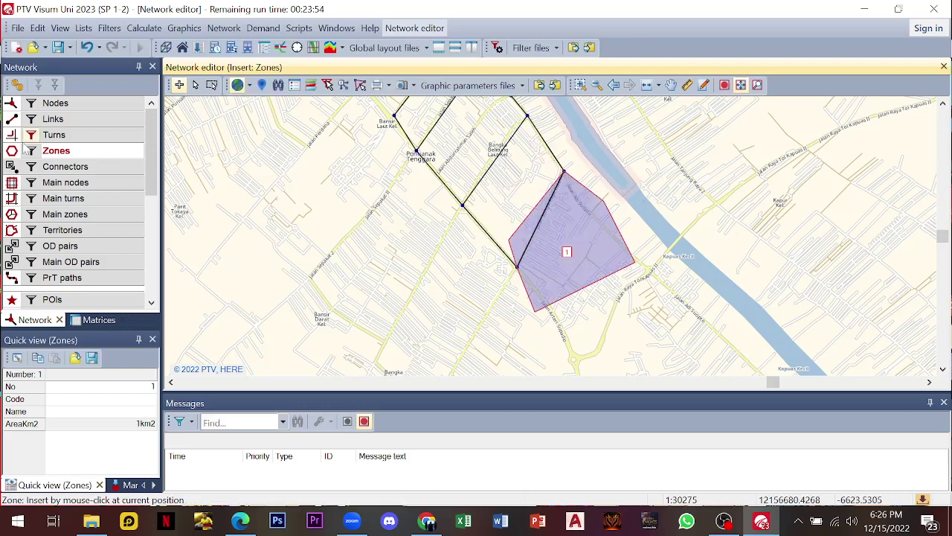
- Insert a second zone in the southeastern block and draw its boundary as a closed polygon sharing the northwestern edges of zone 1
{"action": "left_click", "coordinate": [514, 191]}
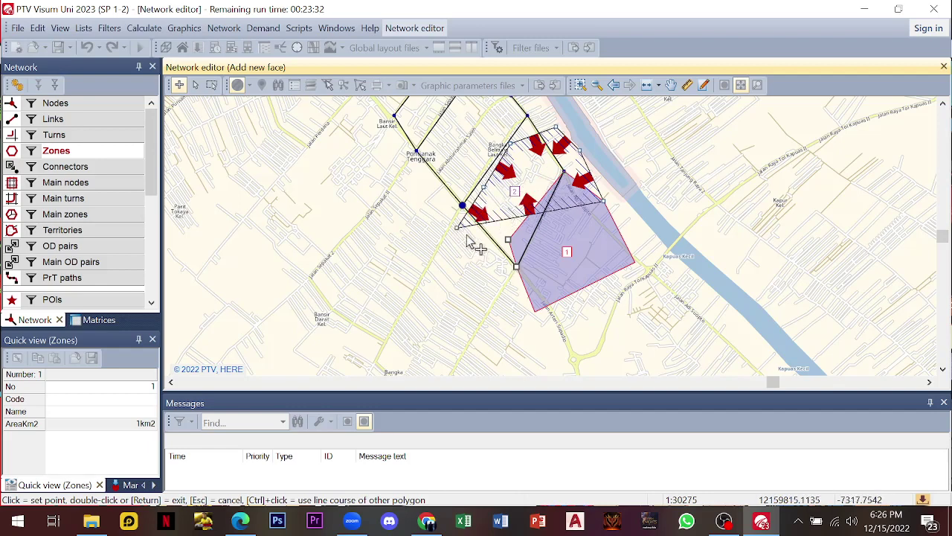
{"action": "left_click", "coordinate": [509, 239]}
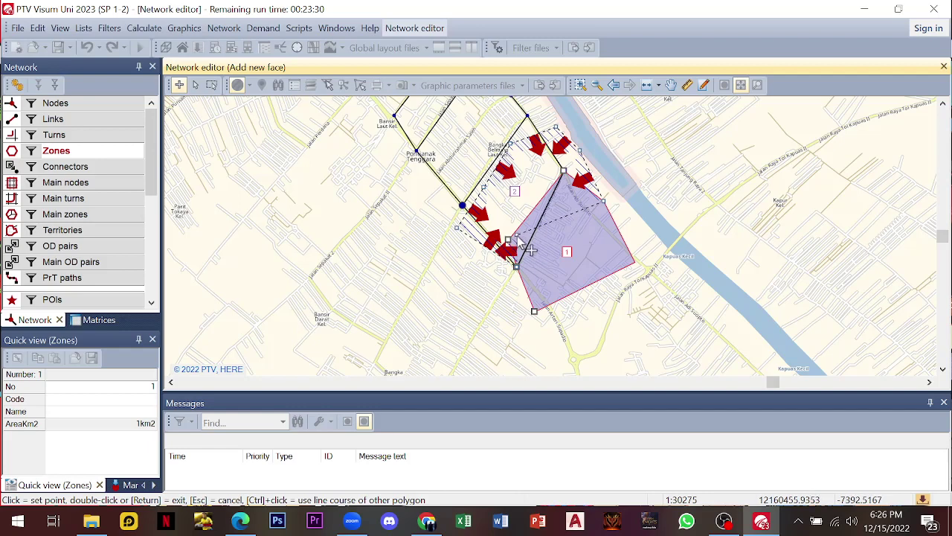
{"action": "left_click", "coordinate": [603, 201]}
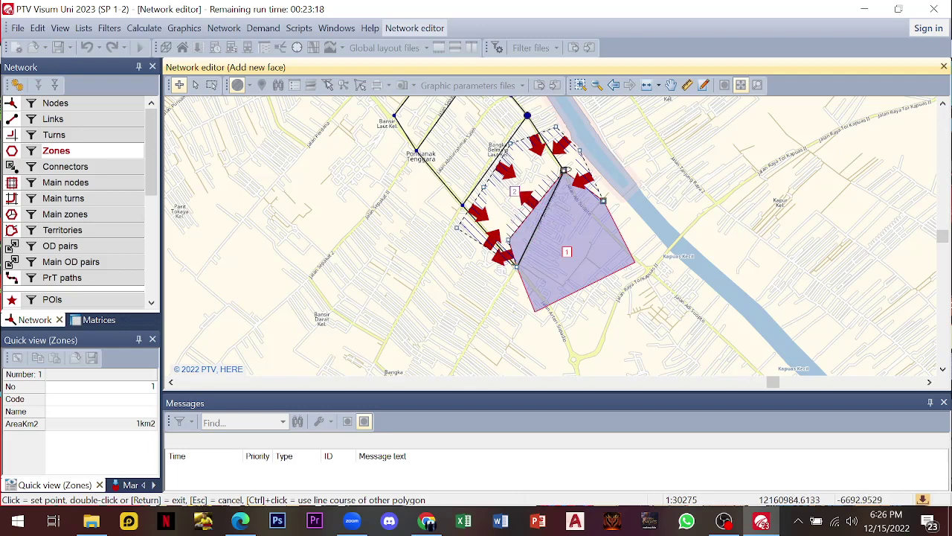
{"action": "double_click", "coordinate": [604, 201]}
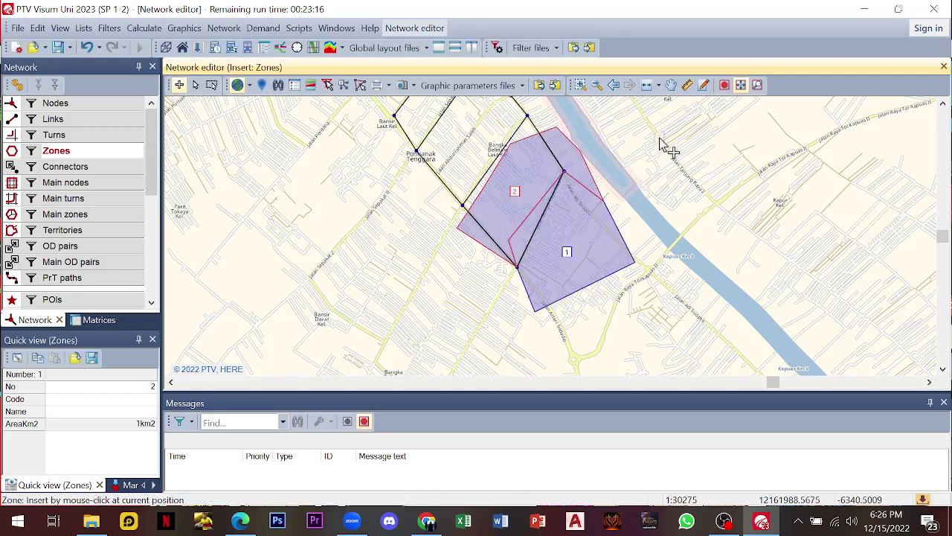
- Try to insert a third zone in the middle block and draw its boundary along the northern edge of zone 2
{"action": "left_click", "coordinate": [673, 88]}
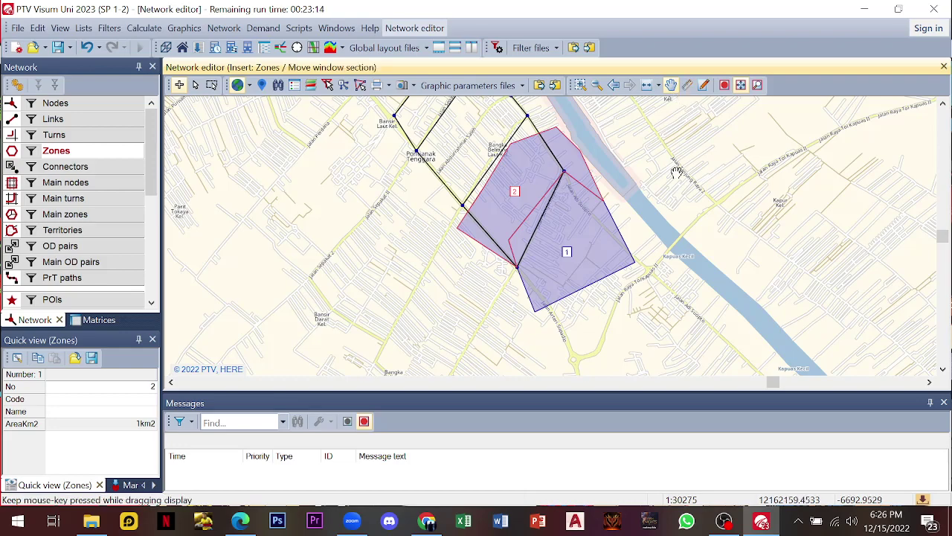
{"action": "left_click_drag", "start_coordinate": [677, 172], "coordinate": [752, 232]}
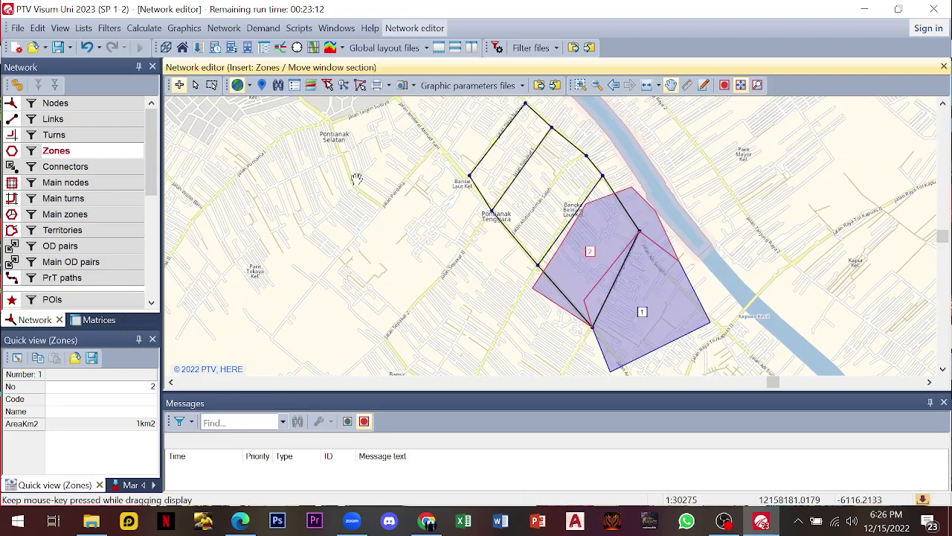
{"action": "left_click", "coordinate": [672, 87]}
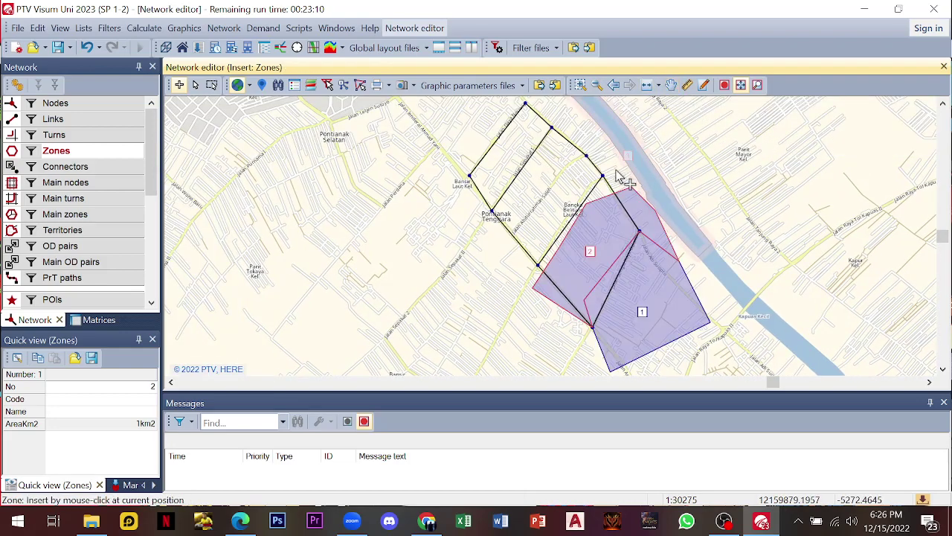
{"action": "left_click", "coordinate": [576, 185]}
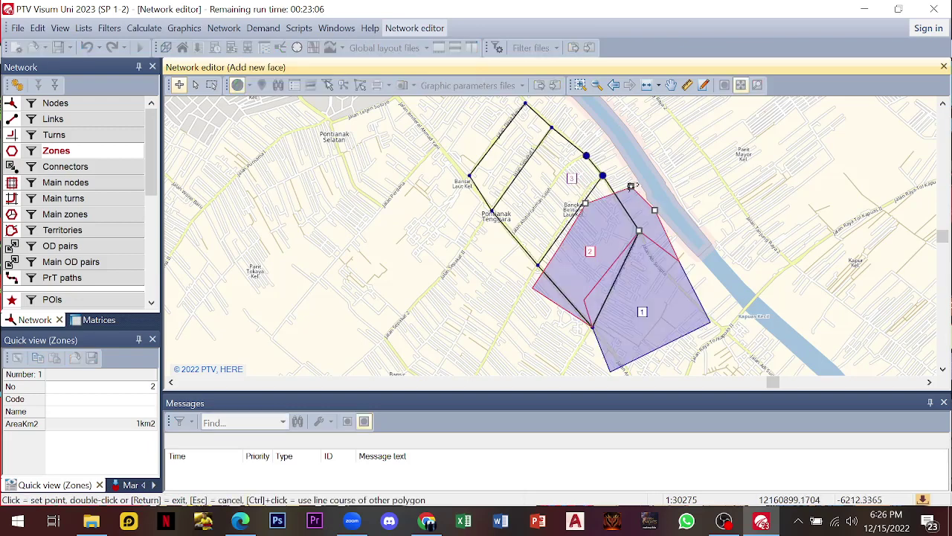
{"action": "left_click", "coordinate": [586, 157]}
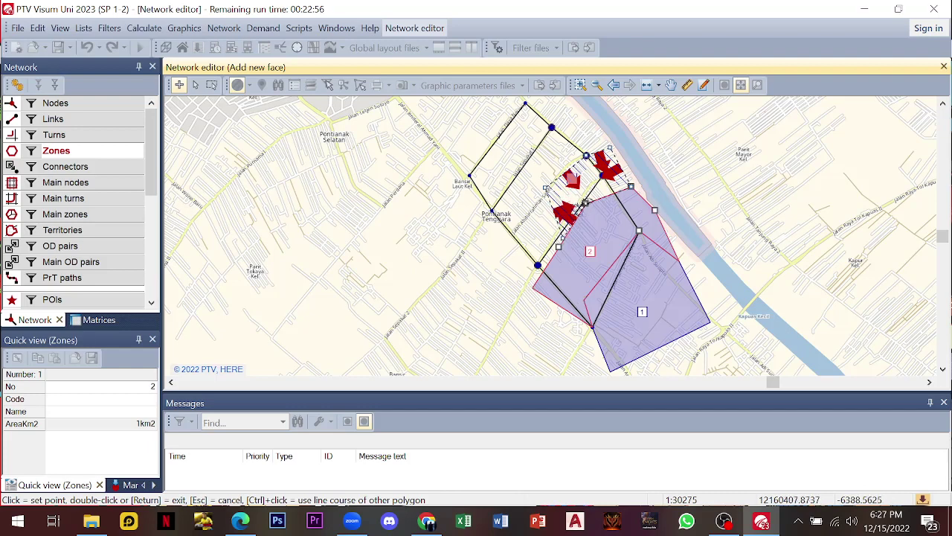
{"action": "double_click", "coordinate": [631, 190]}
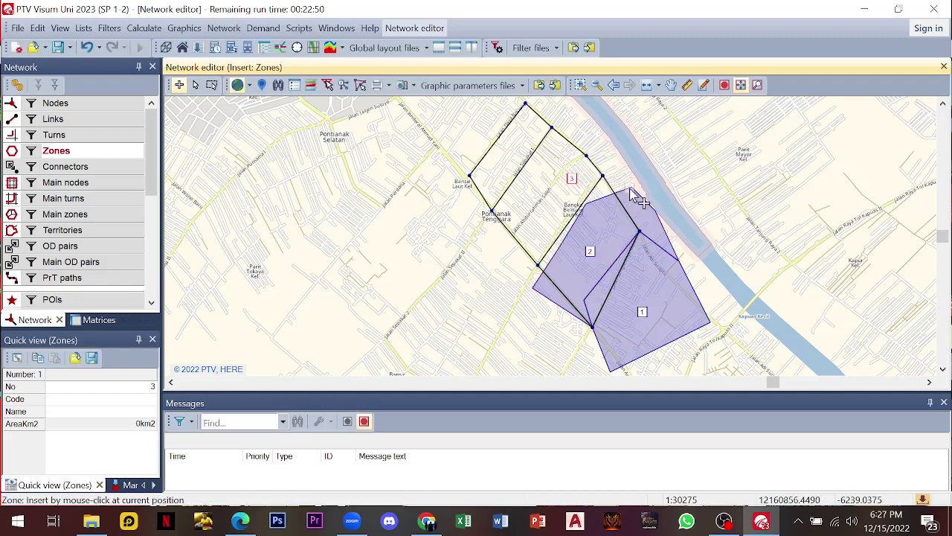
- Insert a third zone in the northern part of the middle block, drawing its boundary as a closed polygon along zone 2's northern and northwestern edges
{"action": "left_click", "coordinate": [578, 181]}
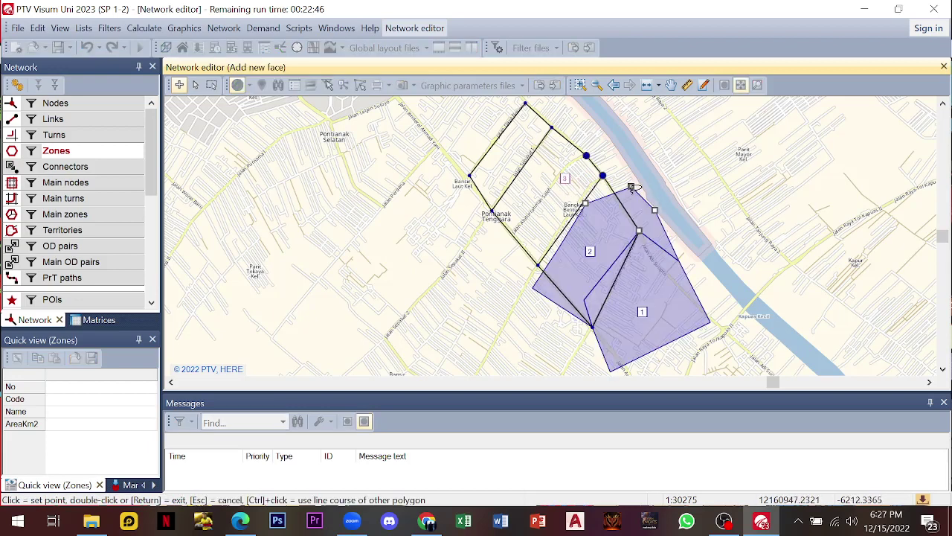
{"action": "left_click", "coordinate": [631, 187]}
{"action": "left_click", "coordinate": [613, 147]}
{"action": "left_click", "coordinate": [586, 155]}
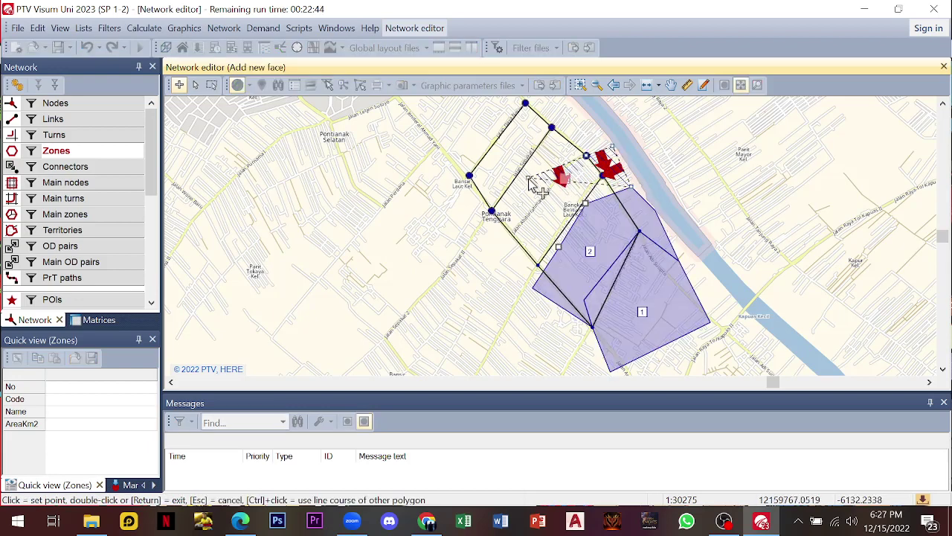
{"action": "left_click", "coordinate": [534, 184]}
{"action": "left_click", "coordinate": [559, 247]}
{"action": "left_click", "coordinate": [586, 203]}
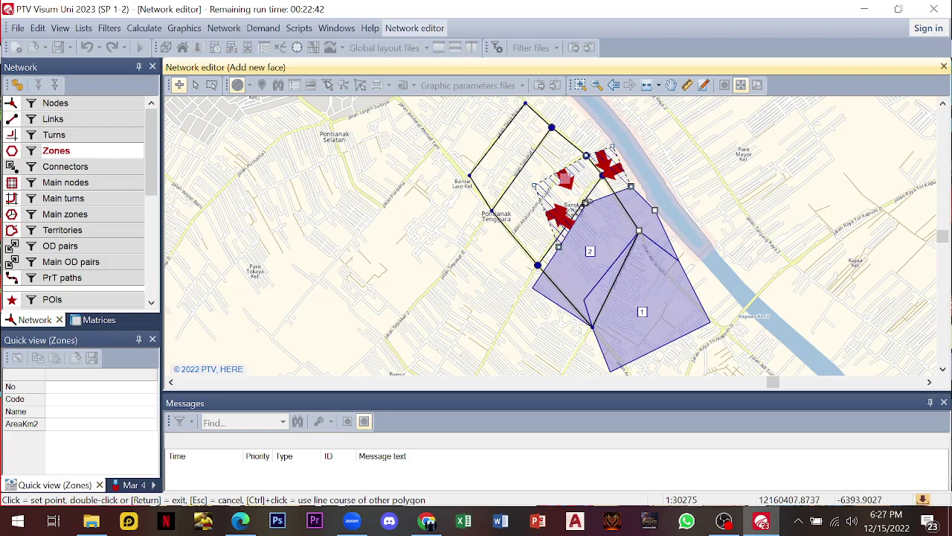
{"action": "left_click", "coordinate": [631, 189]}
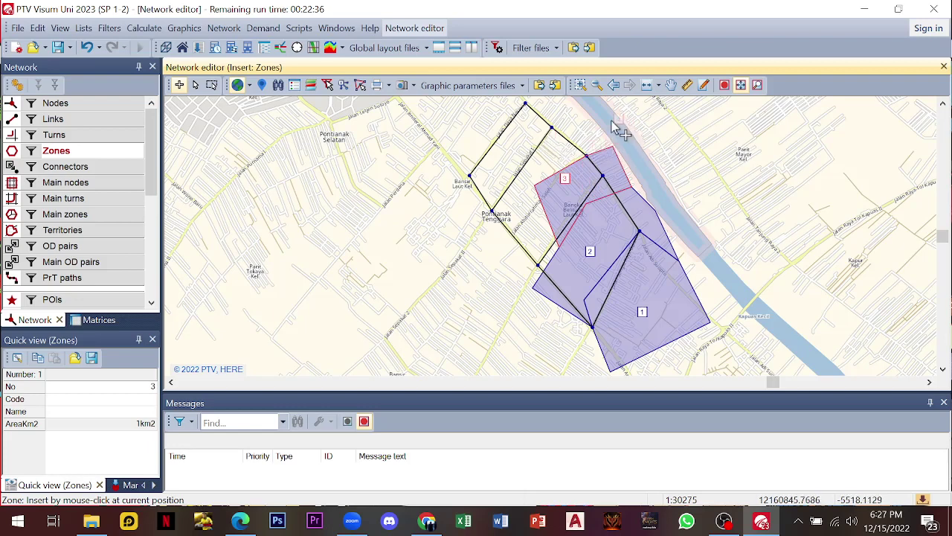
- Insert a fourth zone at the network's northern end, drawing its closed boundary through the northernmost node and along zone 3's northwestern edge
{"action": "left_click", "coordinate": [537, 144]}
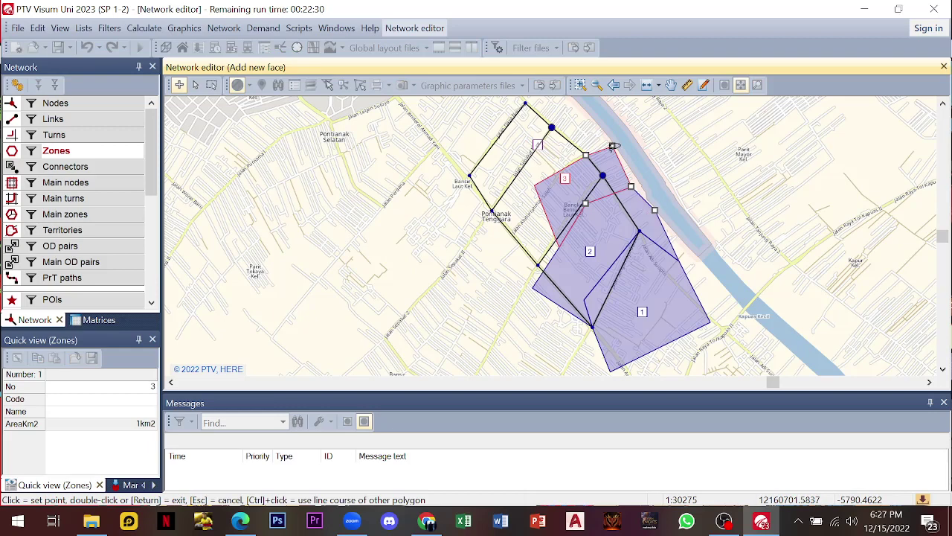
{"action": "left_click", "coordinate": [611, 146]}
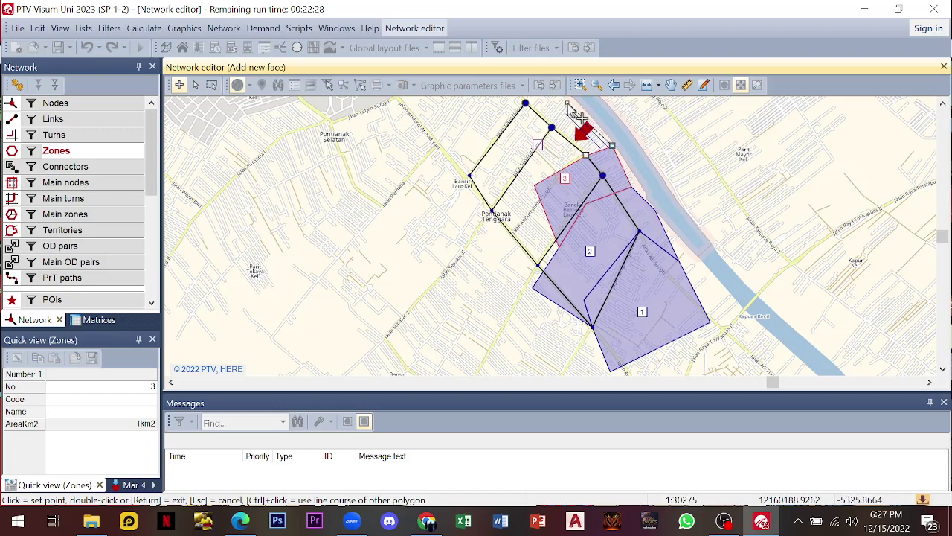
{"action": "left_click", "coordinate": [568, 104]}
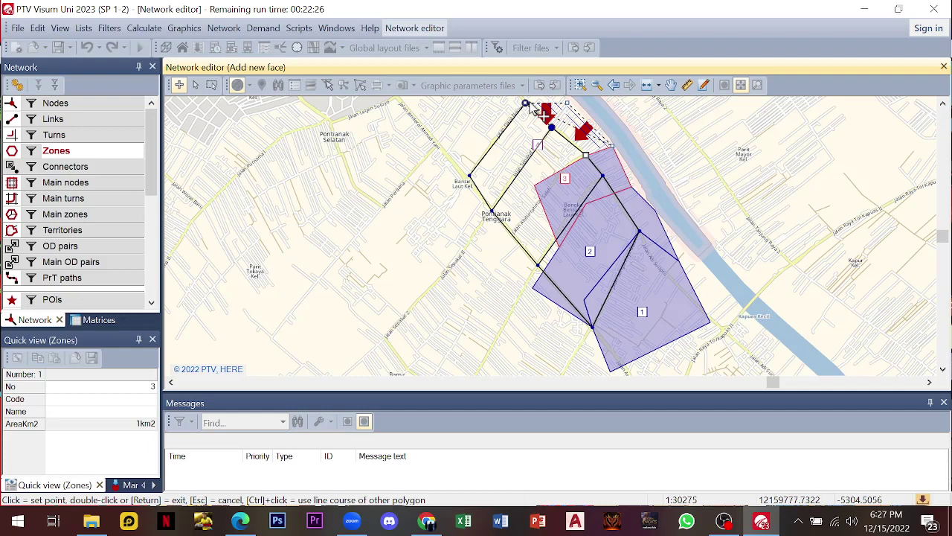
{"action": "left_click", "coordinate": [526, 104]}
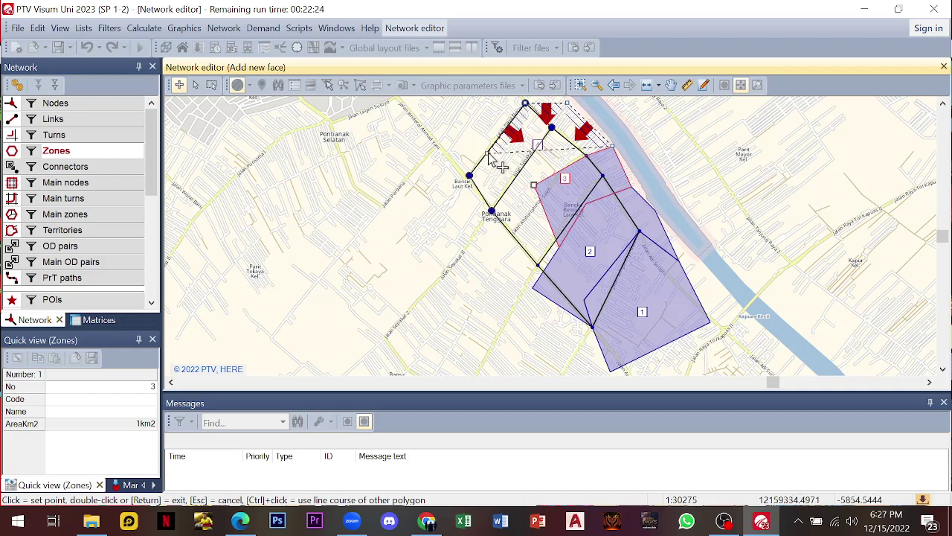
{"action": "left_click", "coordinate": [488, 152]}
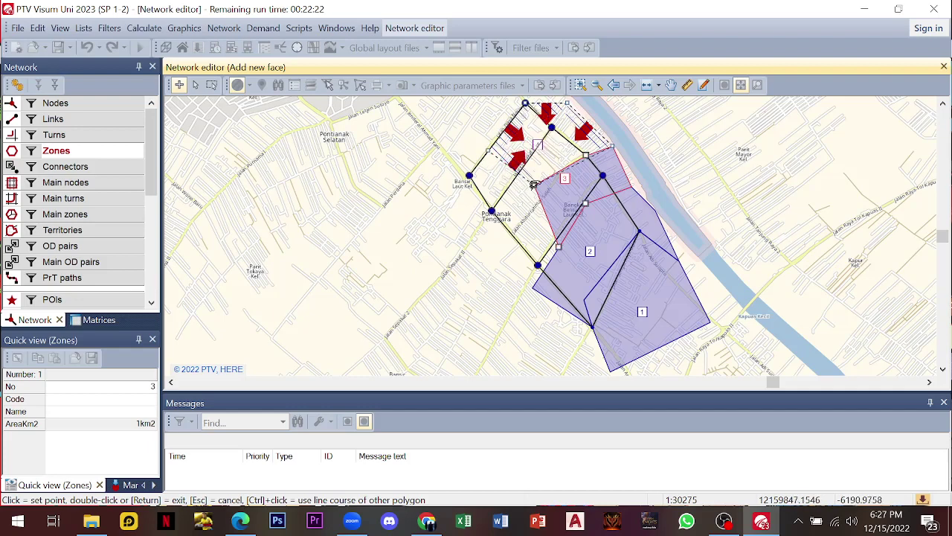
{"action": "left_click", "coordinate": [534, 185]}
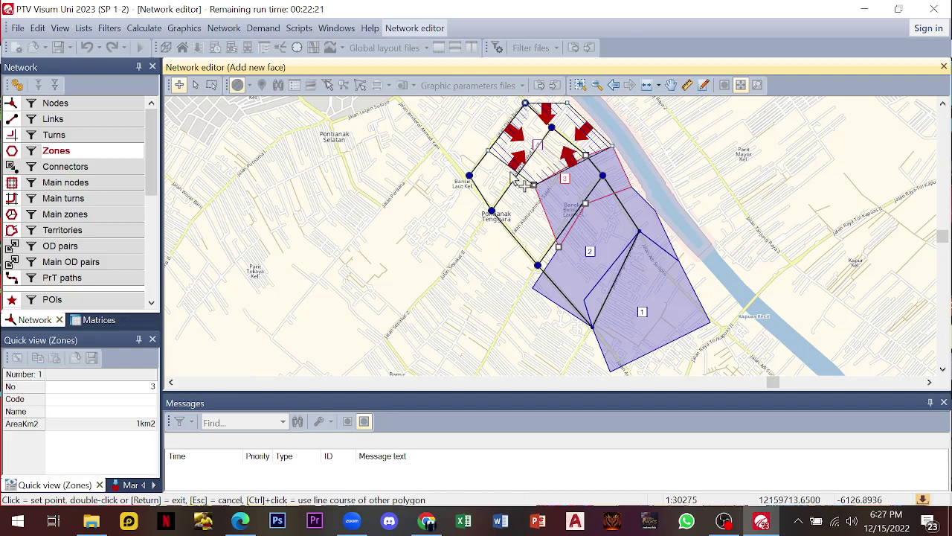
{"action": "left_click", "coordinate": [586, 155]}
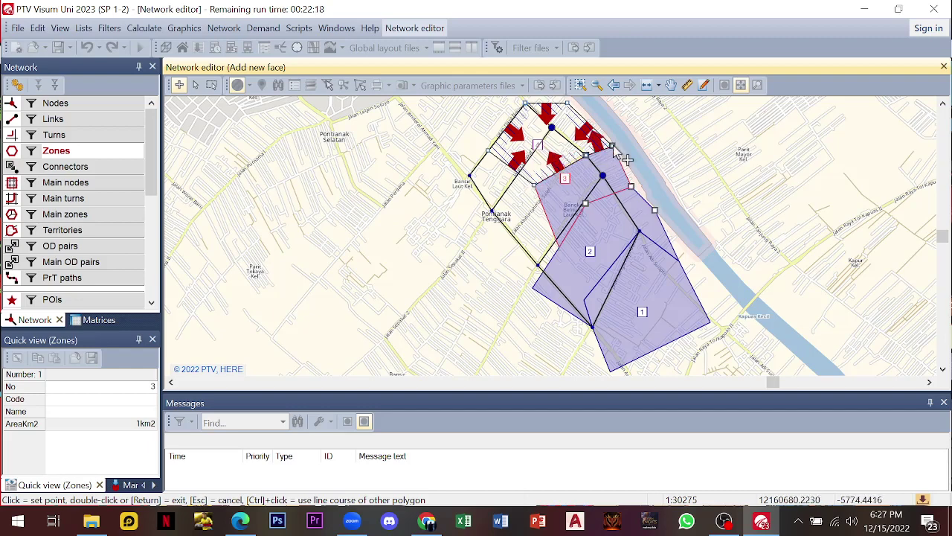
{"action": "double_click", "coordinate": [612, 146]}
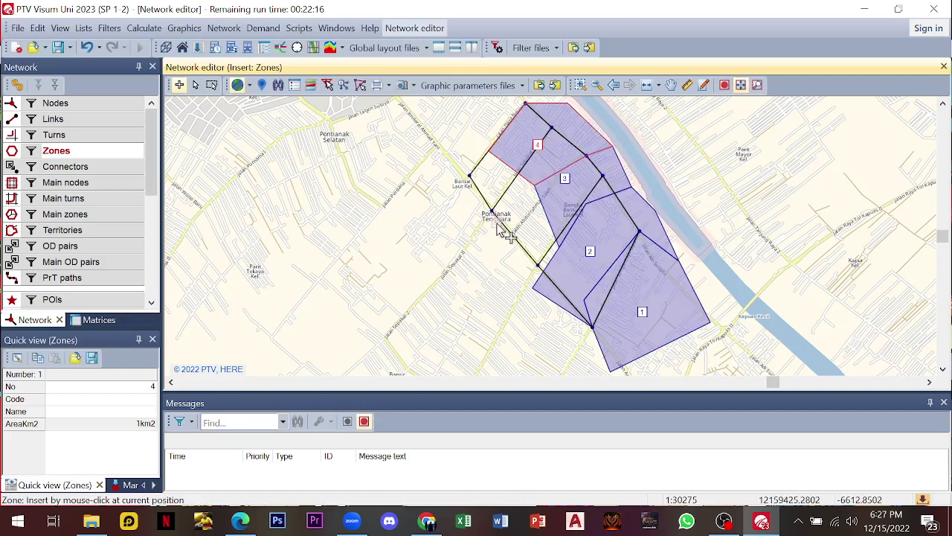
- Insert a fifth zone beside node 7, drawing its closed boundary through node 6 and along the edges of zones 2, 3 and 4
{"action": "left_click", "coordinate": [493, 212]}
{"action": "left_click", "coordinate": [487, 151]}
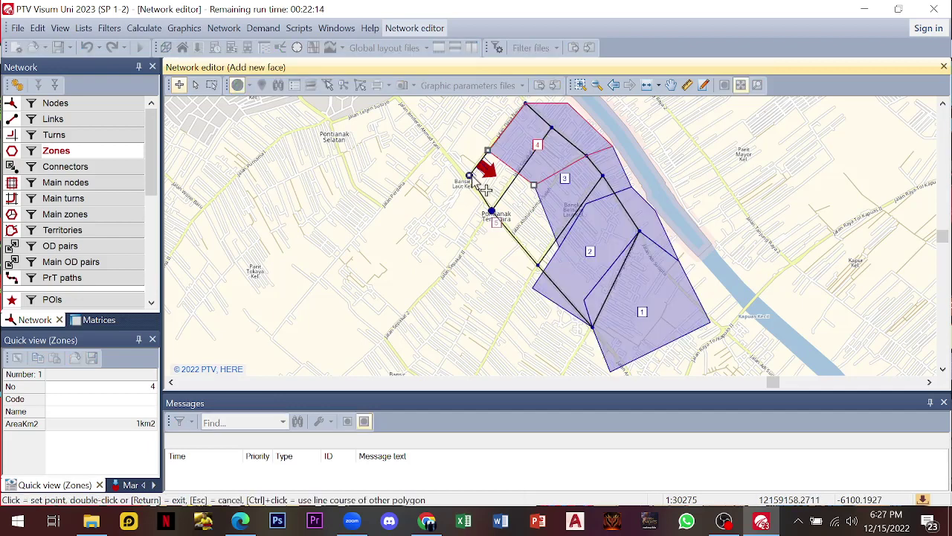
{"action": "left_click", "coordinate": [469, 176]}
{"action": "left_click", "coordinate": [449, 218]}
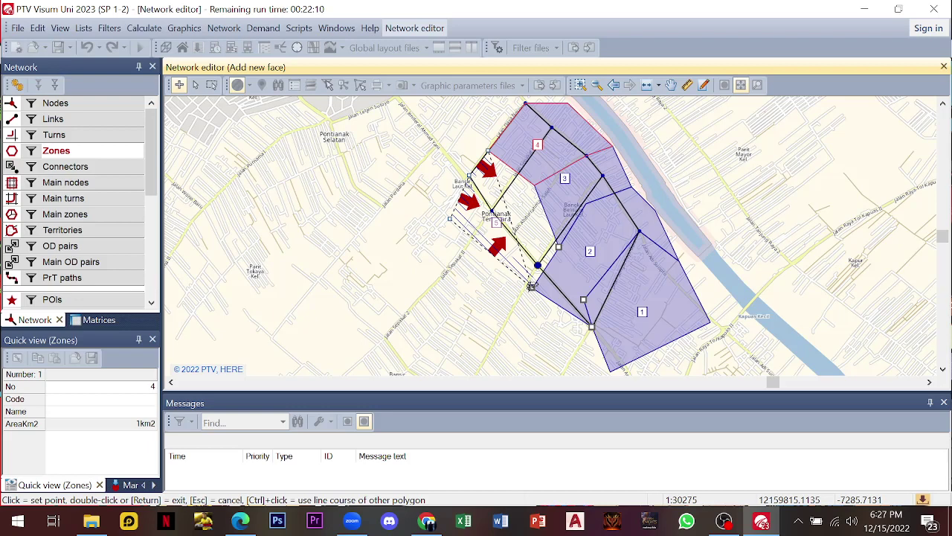
{"action": "left_click", "coordinate": [532, 287]}
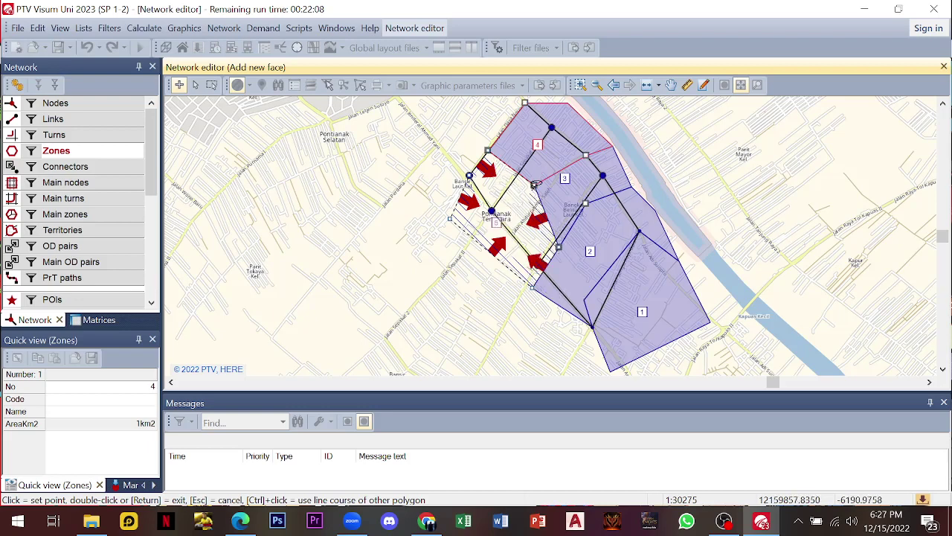
{"action": "left_click", "coordinate": [534, 185]}
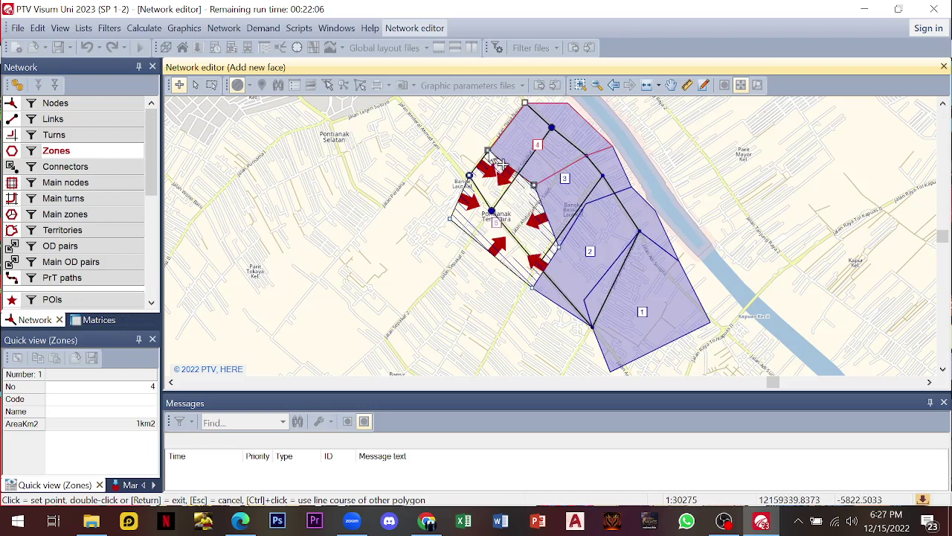
{"action": "double_click", "coordinate": [502, 165]}
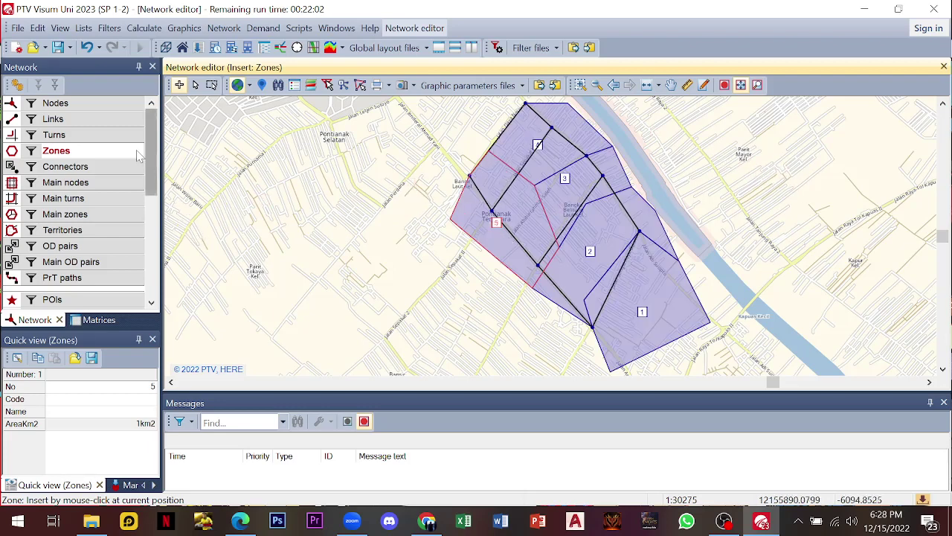
- Edit the zones' graphic parameters to use a classified display based on the Number attribute
{"action": "right_click", "coordinate": [106, 154]}
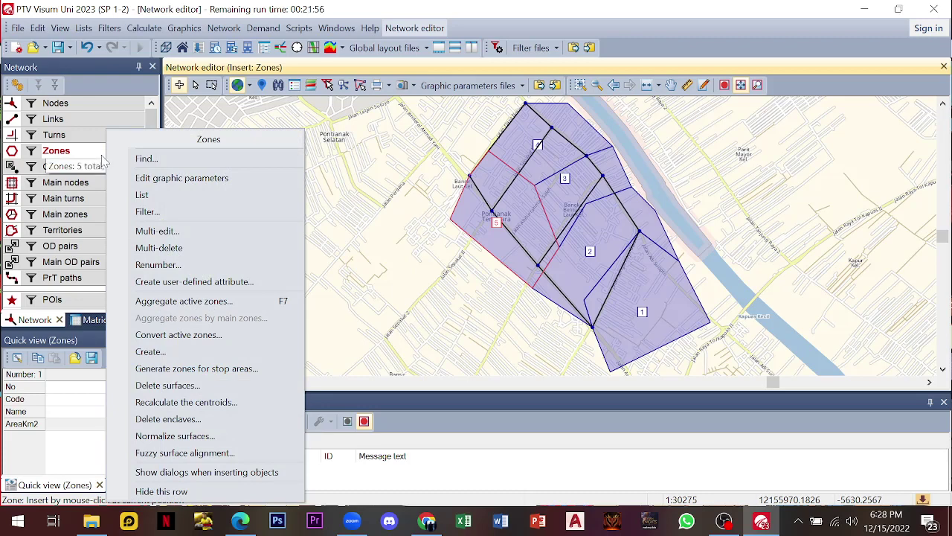
{"action": "left_click", "coordinate": [134, 181]}
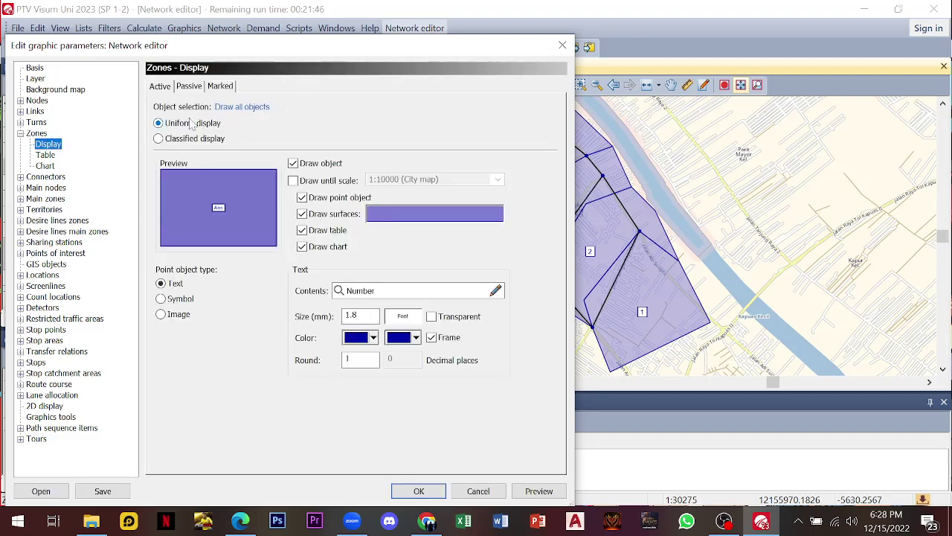
{"action": "left_click", "coordinate": [173, 140]}
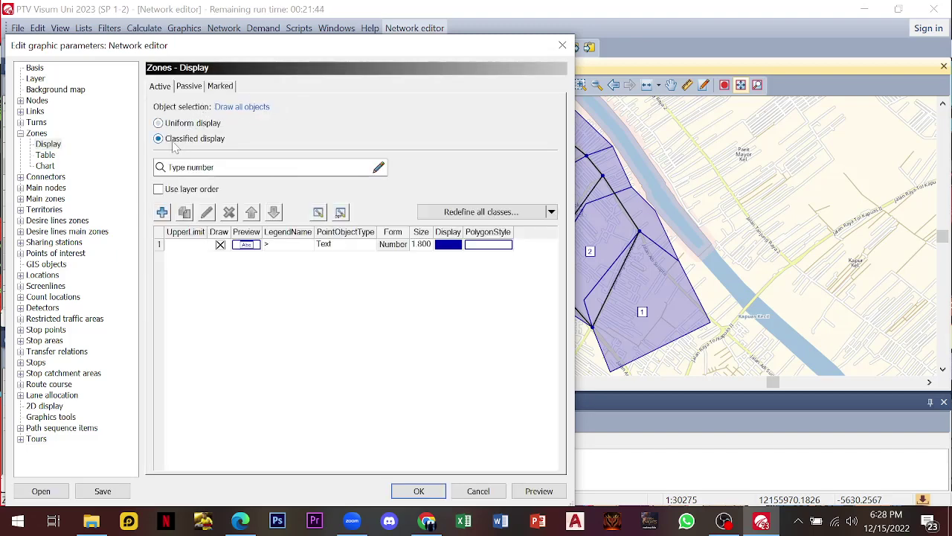
{"action": "left_click", "coordinate": [379, 173]}
{"action": "left_click", "coordinate": [178, 149]}
{"action": "left_click", "coordinate": [174, 140]}
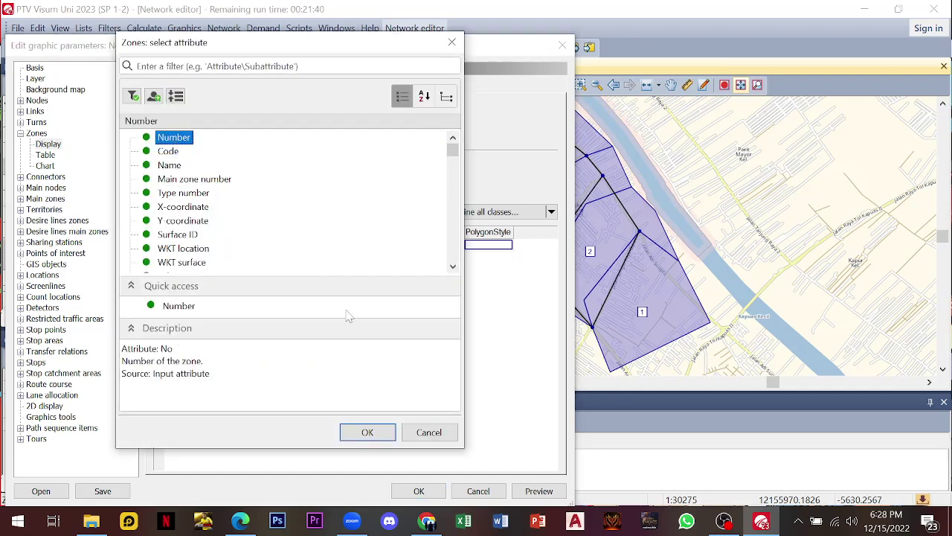
{"action": "left_click", "coordinate": [388, 427]}
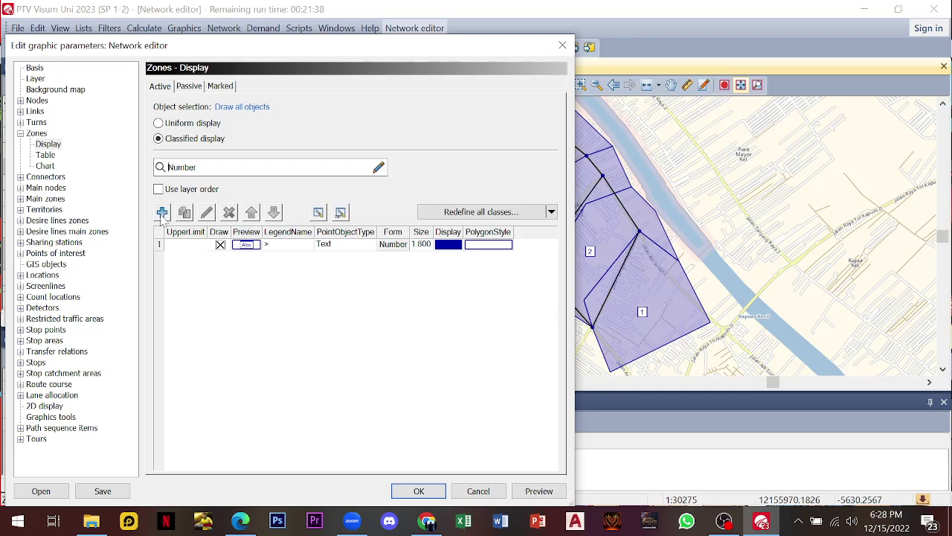
- Add five classes to the zone display, with upper limits 0, 1, 2, 3 and 4
{"action": "left_click", "coordinate": [162, 213]}
{"action": "left_click", "coordinate": [162, 213]}
{"action": "left_click", "coordinate": [162, 214]}
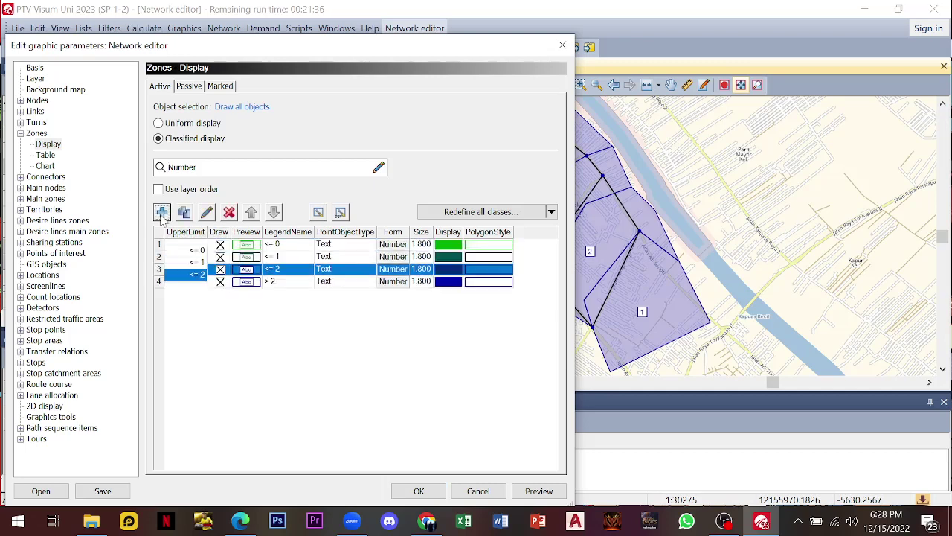
{"action": "left_click", "coordinate": [161, 214]}
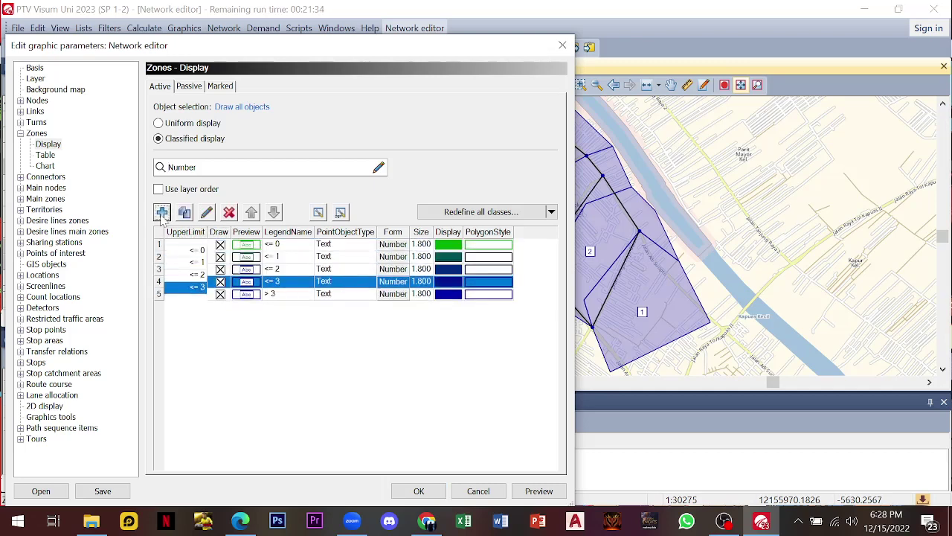
{"action": "left_click", "coordinate": [162, 214]}
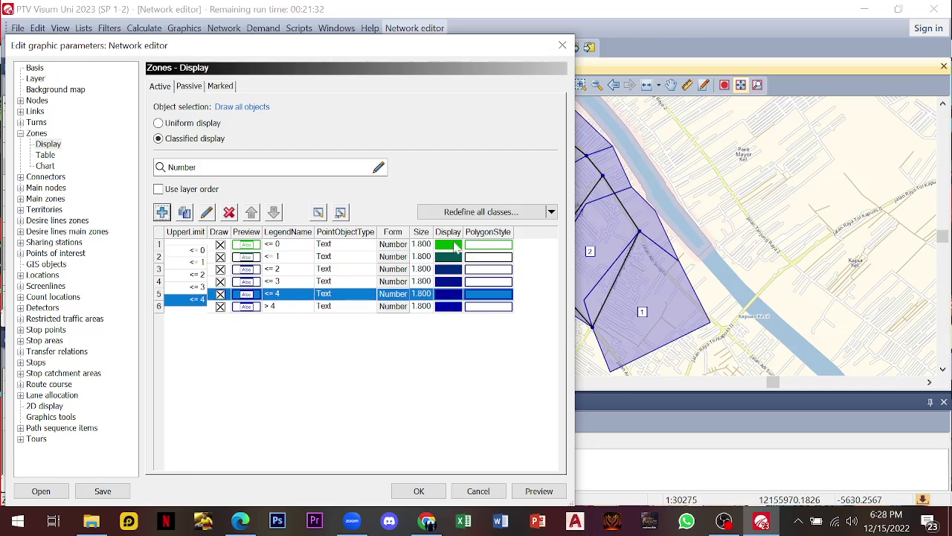
- Give the zone class with upper limit 0 a vertical-line hatch fill with a red foreground color
{"action": "double_click", "coordinate": [485, 249]}
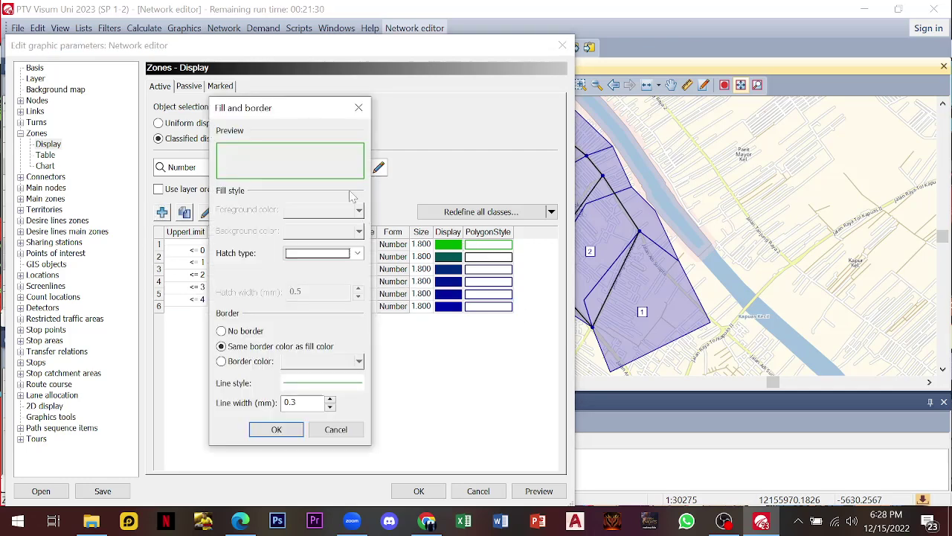
{"action": "left_click", "coordinate": [358, 255]}
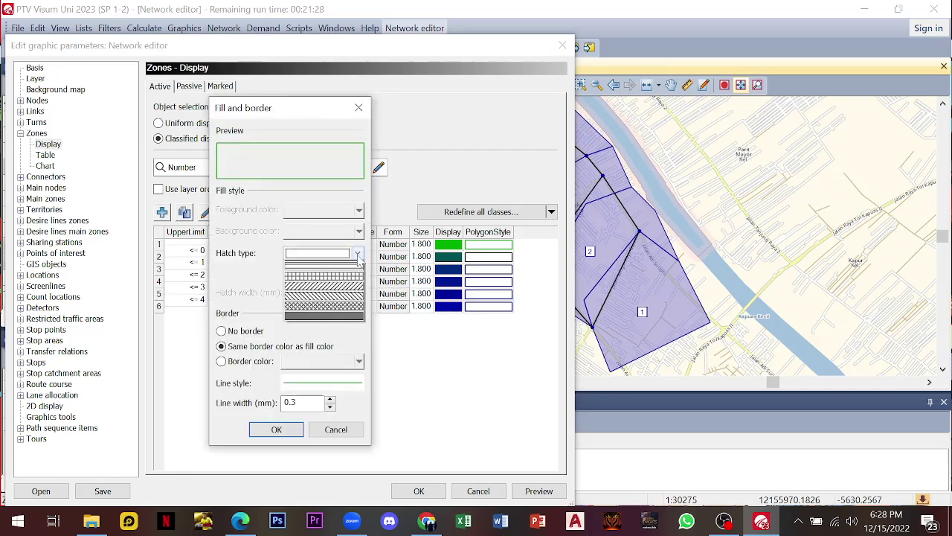
{"action": "left_click", "coordinate": [320, 266]}
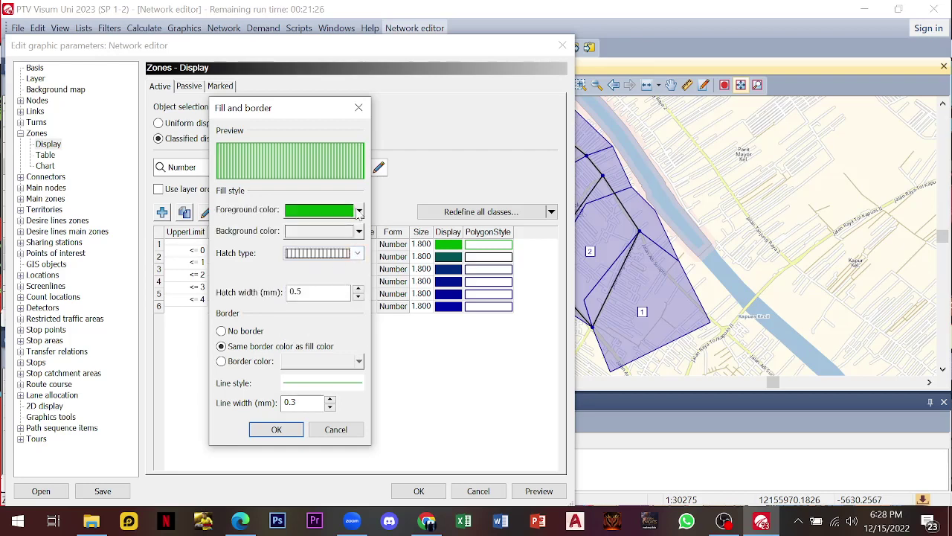
{"action": "left_click", "coordinate": [358, 211]}
{"action": "left_click", "coordinate": [292, 265]}
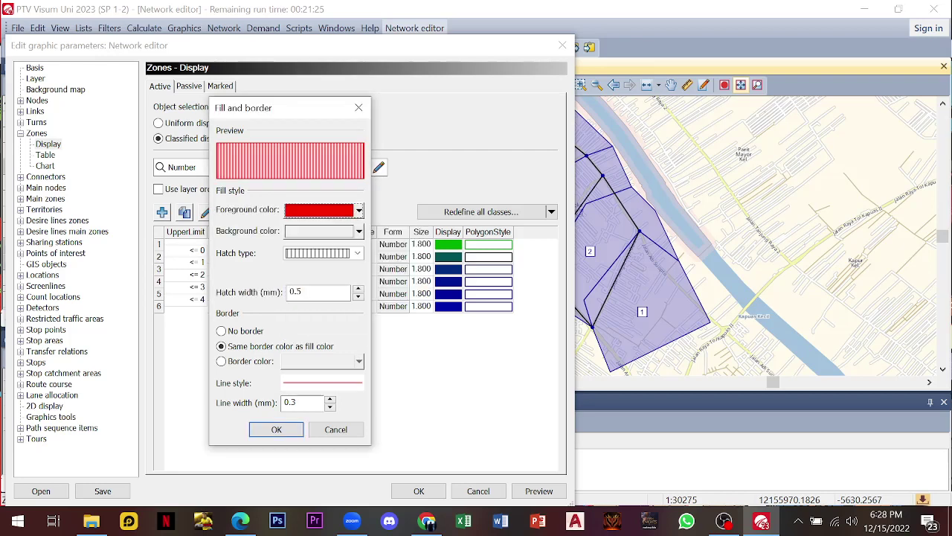
{"action": "left_click", "coordinate": [269, 433]}
- Give the zone class with upper limit 1 a vertical-line hatch fill with a green foreground color
{"action": "double_click", "coordinate": [457, 292]}
{"action": "left_click", "coordinate": [358, 253]}
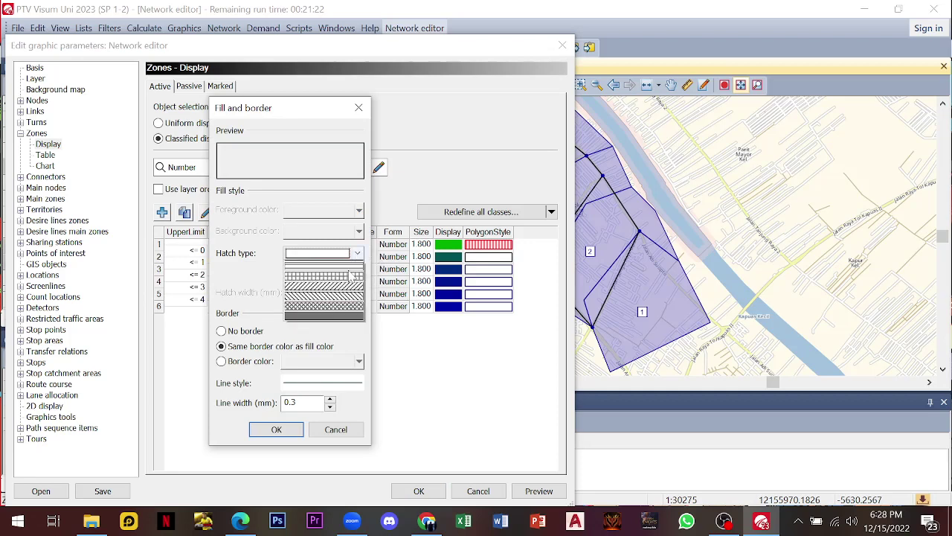
{"action": "left_click", "coordinate": [350, 275]}
{"action": "left_click", "coordinate": [359, 211]}
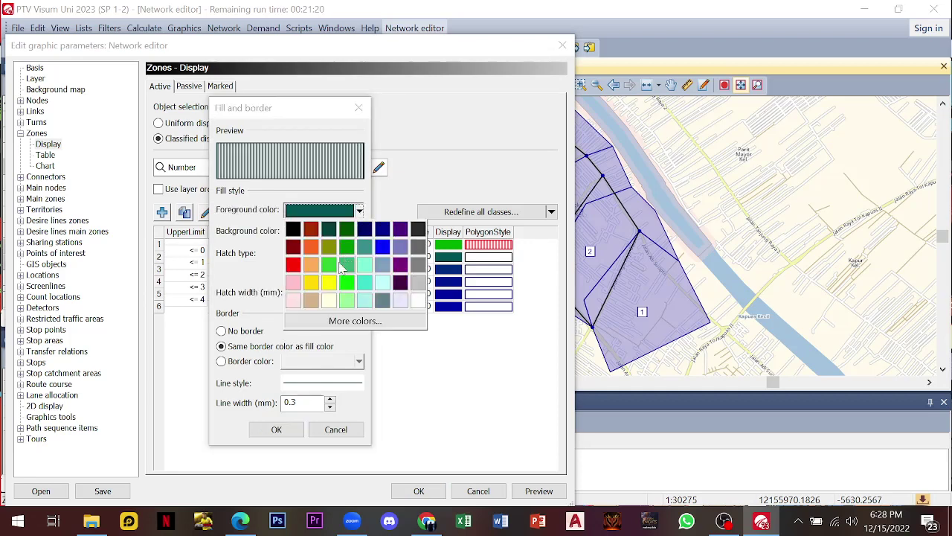
{"action": "left_click", "coordinate": [344, 265]}
{"action": "left_click", "coordinate": [276, 430]}
- Give the zone class with upper limit 2 a vertical-line hatch fill with a yellow foreground color
{"action": "double_click", "coordinate": [470, 270]}
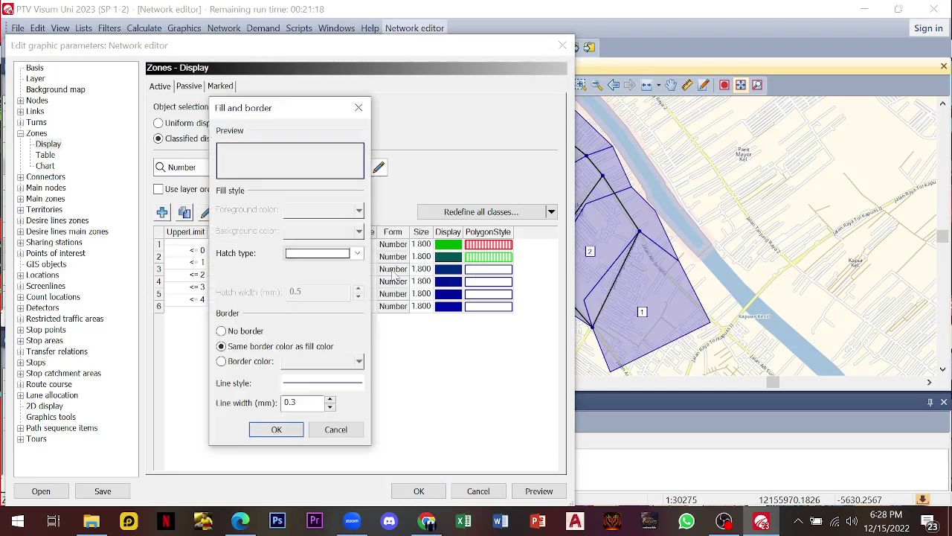
{"action": "left_click", "coordinate": [358, 253]}
{"action": "left_click", "coordinate": [350, 275]}
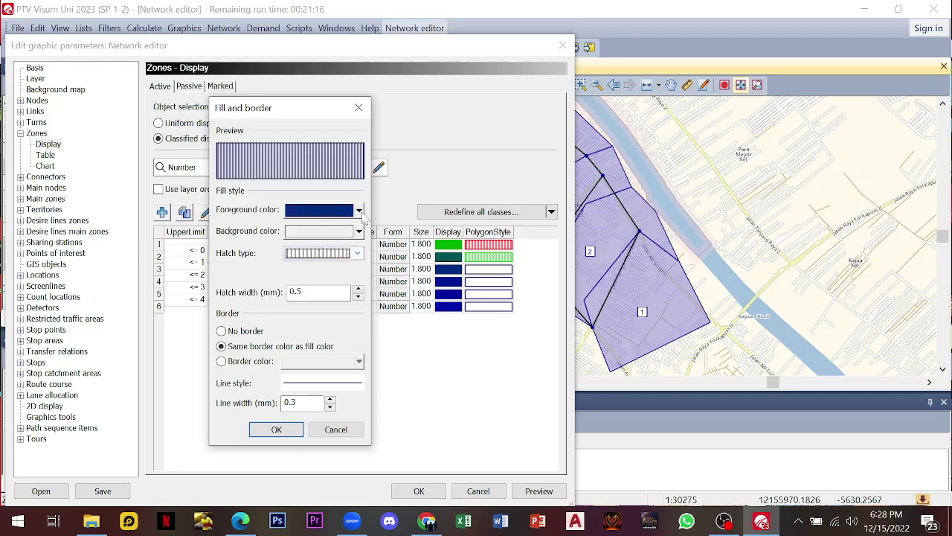
{"action": "left_click", "coordinate": [309, 211]}
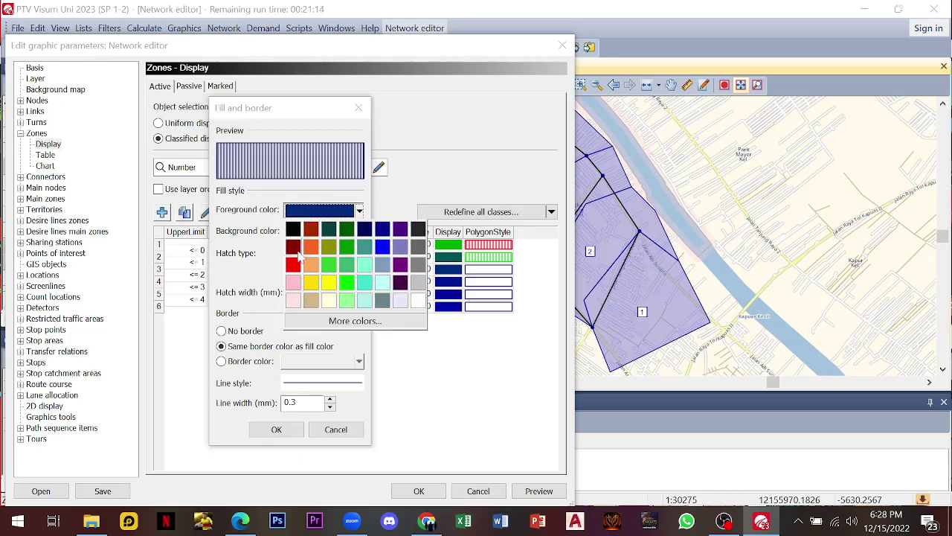
{"action": "left_click", "coordinate": [330, 283]}
{"action": "left_click", "coordinate": [276, 429]}
- Give the zone class with upper limit 3 a vertical-line hatch fill with a red foreground color
{"action": "double_click", "coordinate": [495, 285]}
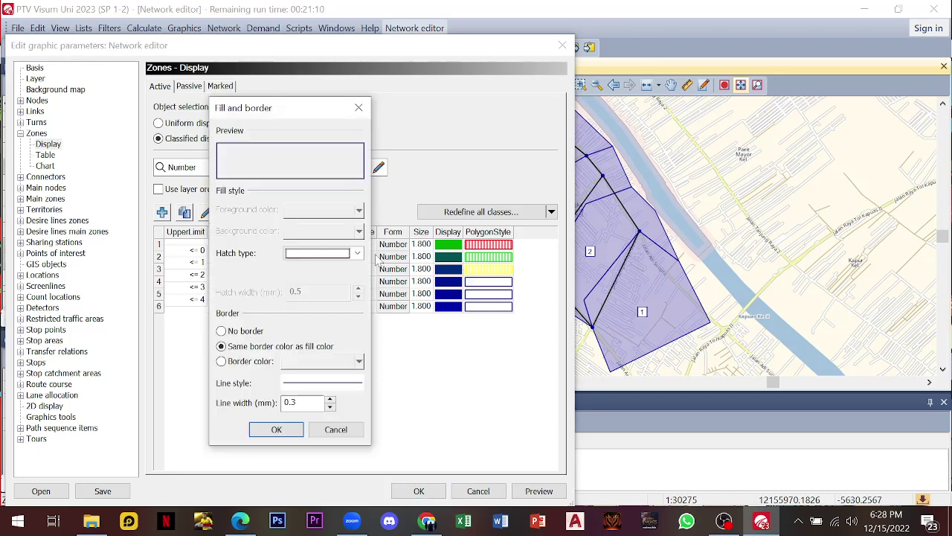
{"action": "left_click", "coordinate": [357, 252]}
{"action": "left_click", "coordinate": [328, 268]}
{"action": "left_click", "coordinate": [359, 210]}
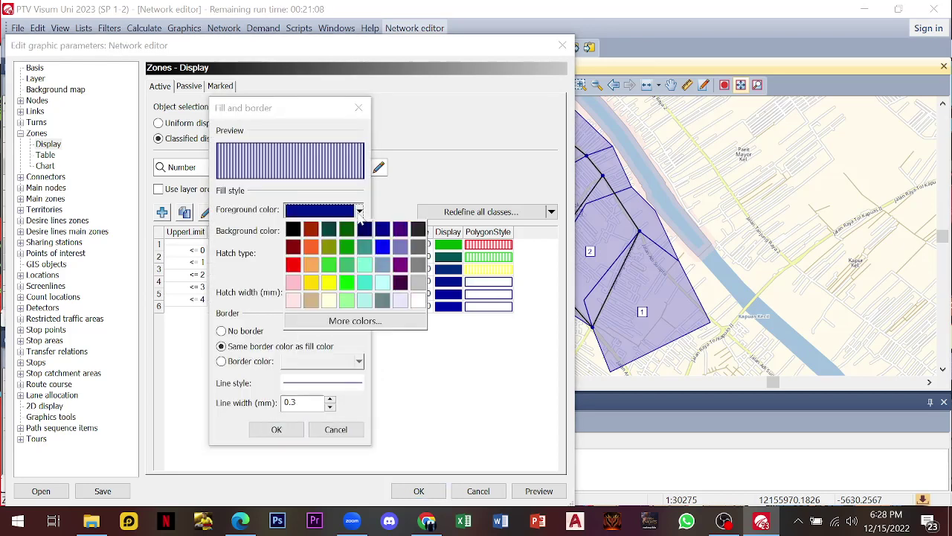
{"action": "left_click", "coordinate": [293, 265]}
{"action": "left_click", "coordinate": [276, 429]}
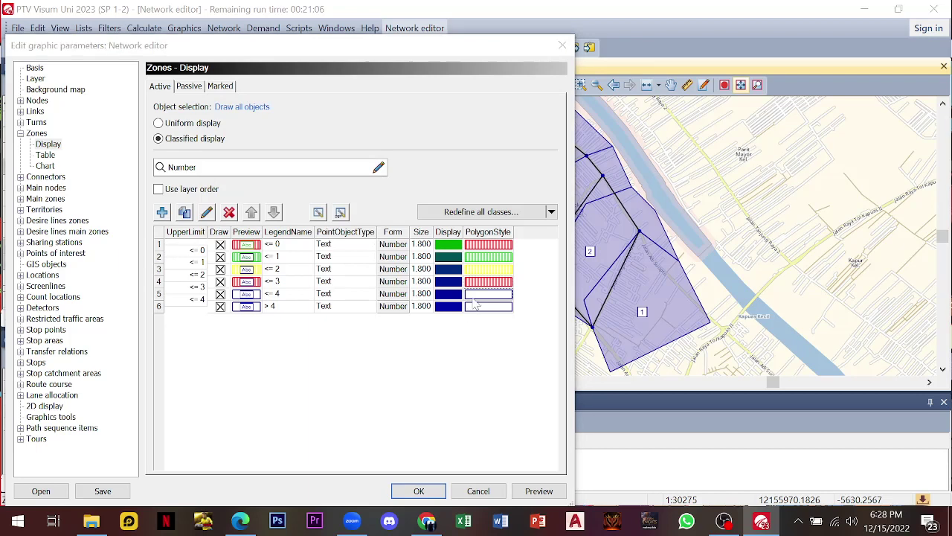
- Give the zone class with upper limit 4 a vertical-line hatch fill with a grayish-blue foreground color
{"action": "double_click", "coordinate": [473, 296]}
{"action": "left_click", "coordinate": [357, 253]}
{"action": "left_click", "coordinate": [327, 268]}
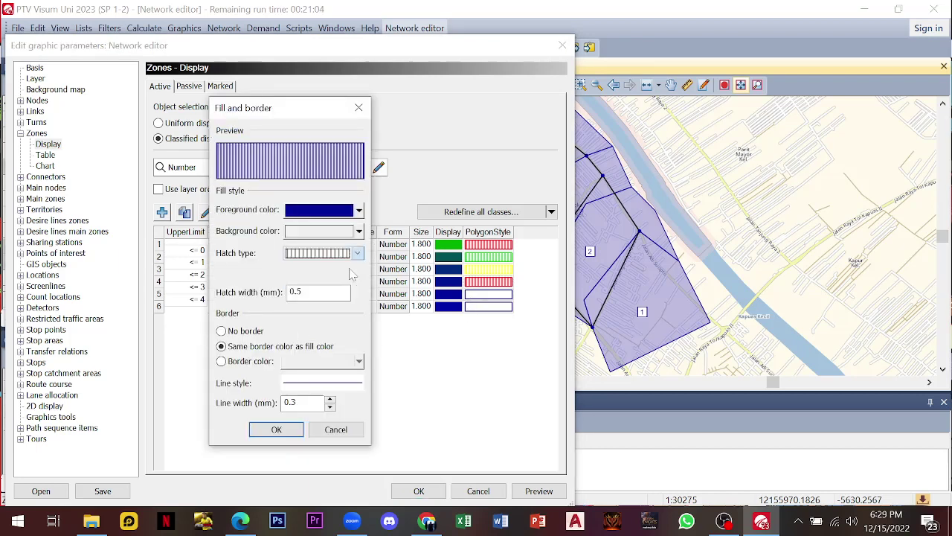
{"action": "left_click", "coordinate": [359, 211]}
{"action": "left_click", "coordinate": [383, 264]}
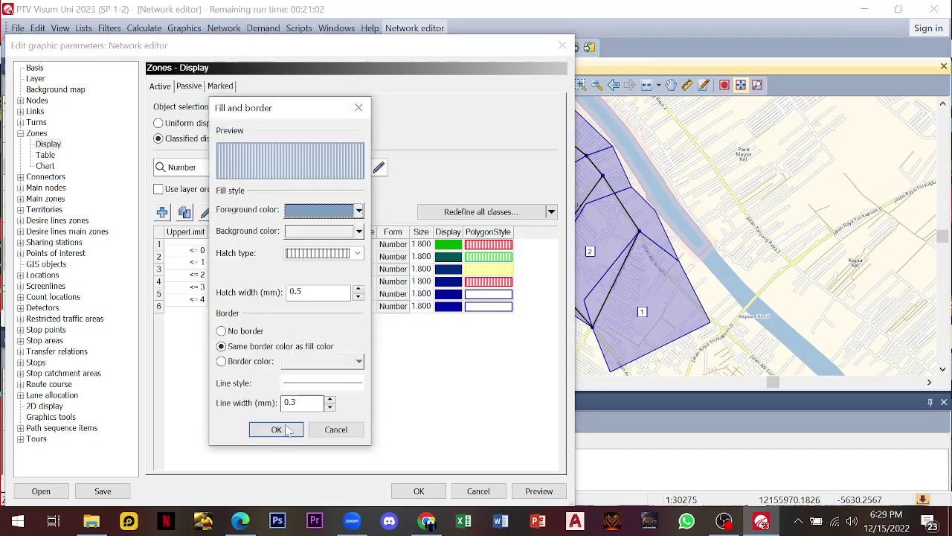
{"action": "left_click", "coordinate": [276, 430]}
- Change the hatch foreground color of the zone class with upper limit 3 to light cyan
{"action": "double_click", "coordinate": [489, 282]}
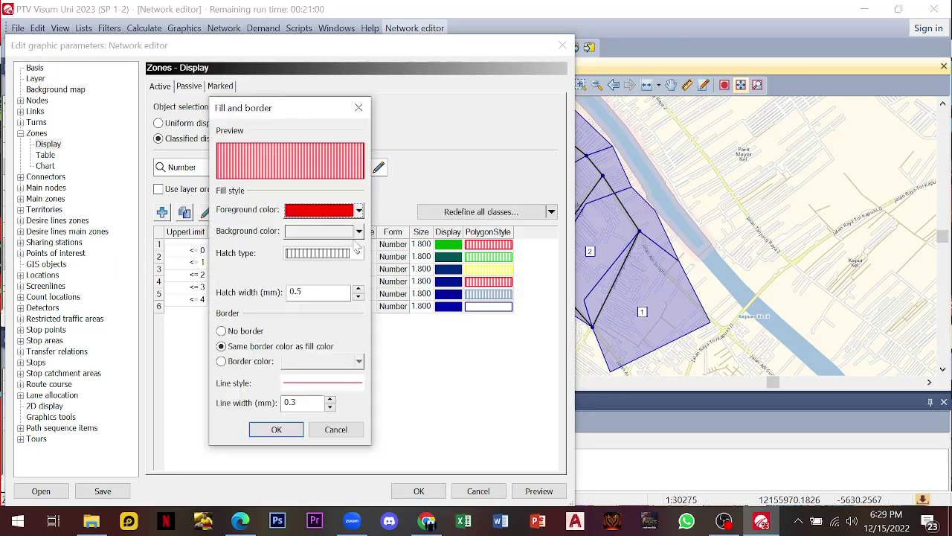
{"action": "left_click", "coordinate": [359, 210]}
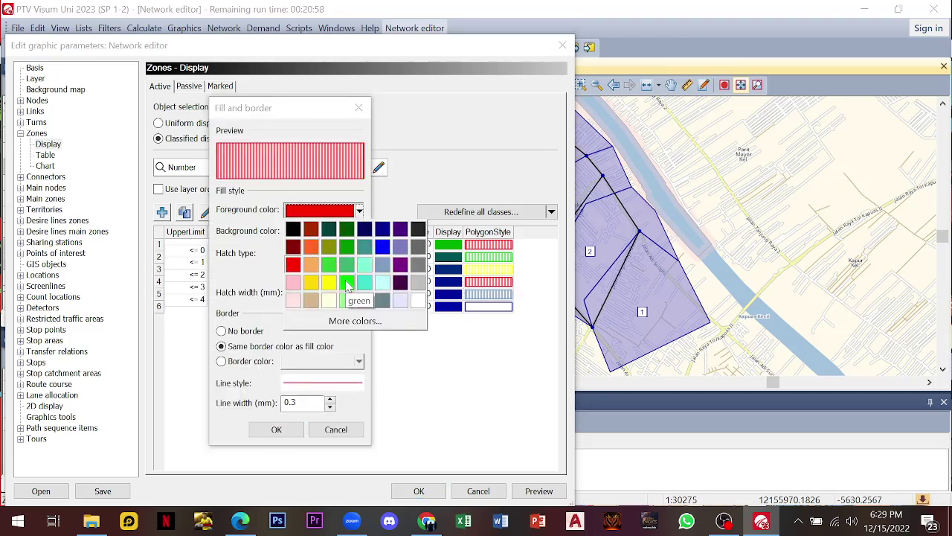
{"action": "left_click", "coordinate": [384, 284]}
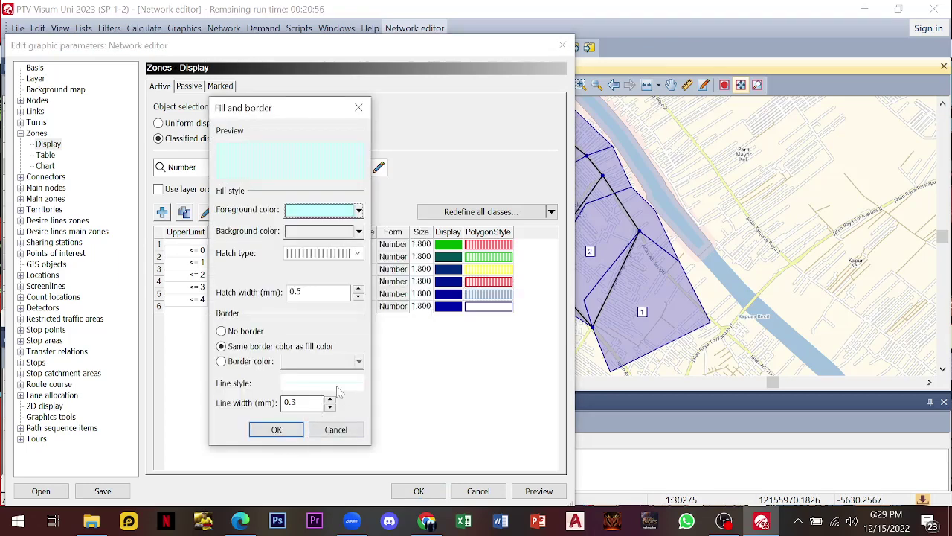
{"action": "left_click", "coordinate": [276, 430]}
- Give the zone class above 4 a vertical-line hatch in dark navy and apply the graphic parameters to the network
{"action": "double_click", "coordinate": [489, 307]}
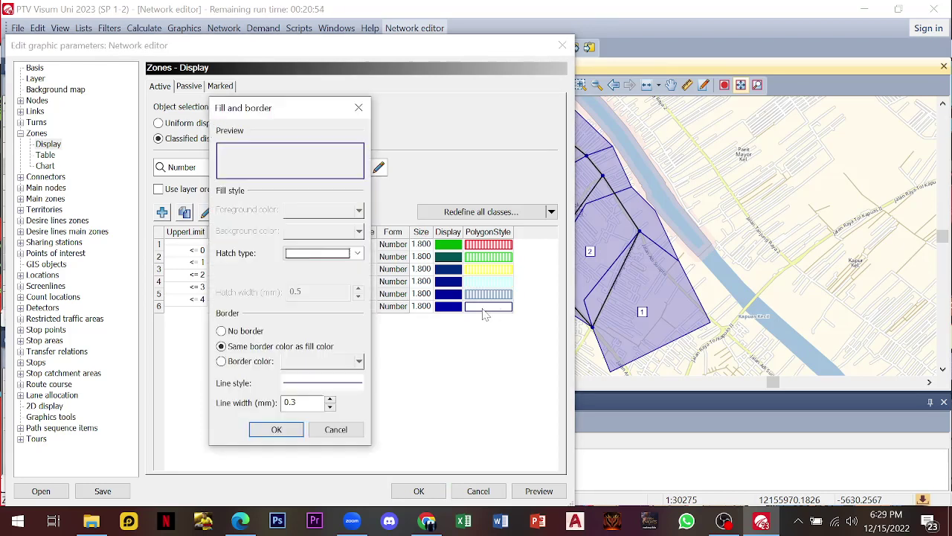
{"action": "left_click", "coordinate": [358, 254]}
{"action": "left_click", "coordinate": [327, 275]}
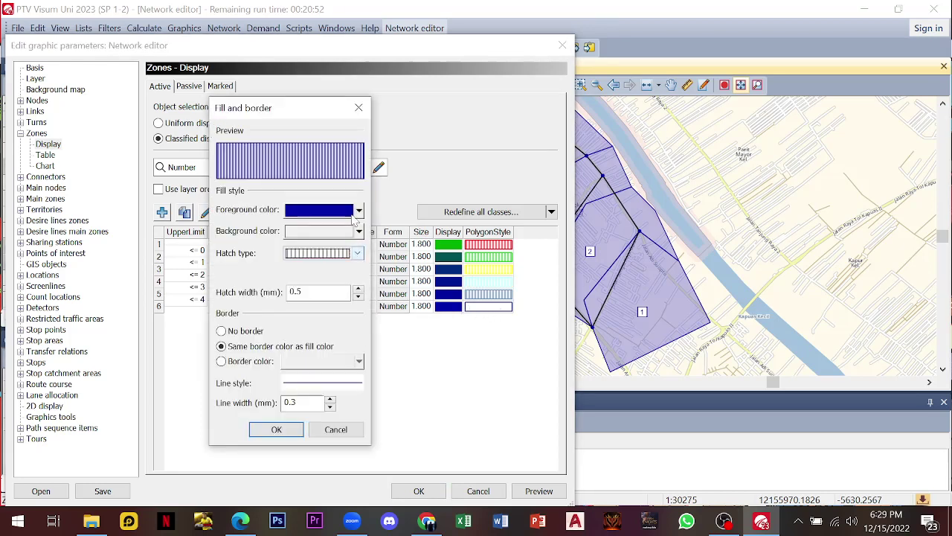
{"action": "left_click", "coordinate": [360, 210]}
{"action": "left_click", "coordinate": [365, 230]}
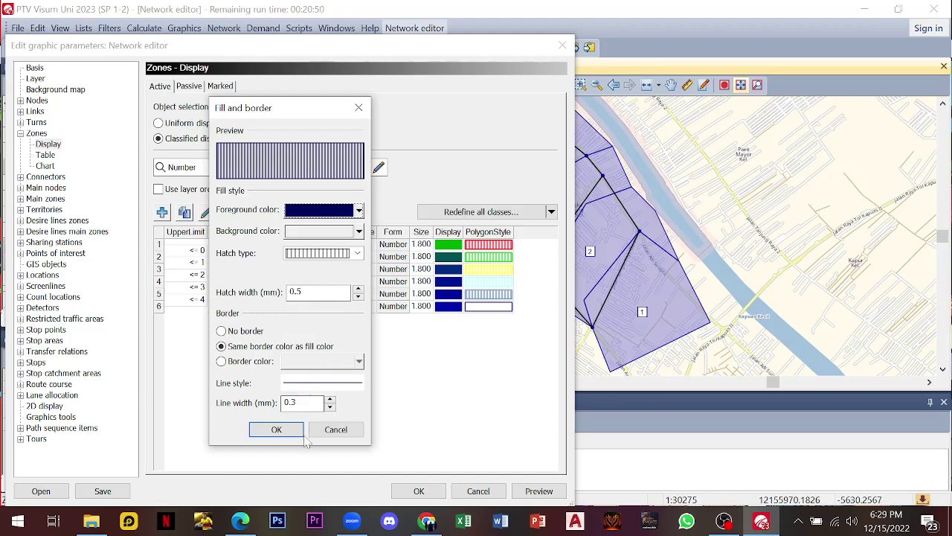
{"action": "left_click", "coordinate": [276, 429]}
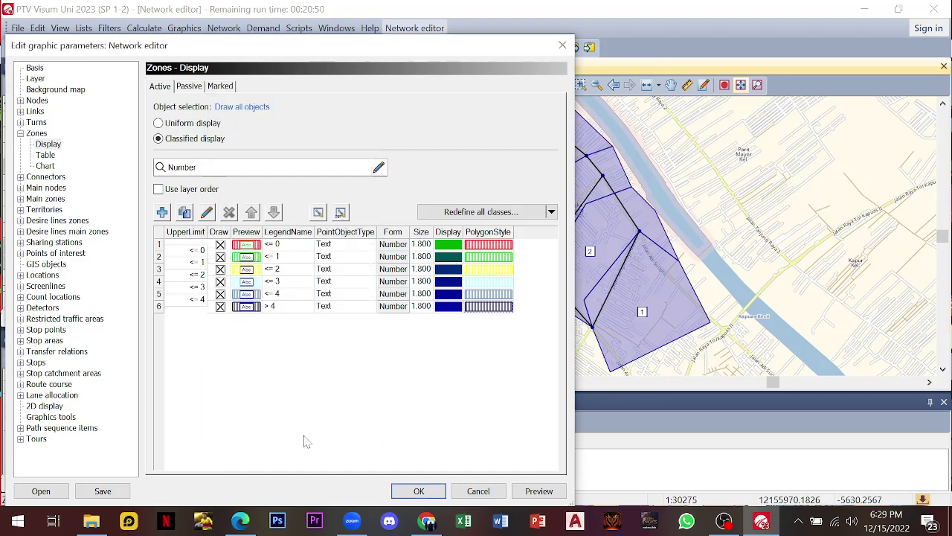
{"action": "left_click", "coordinate": [402, 494]}
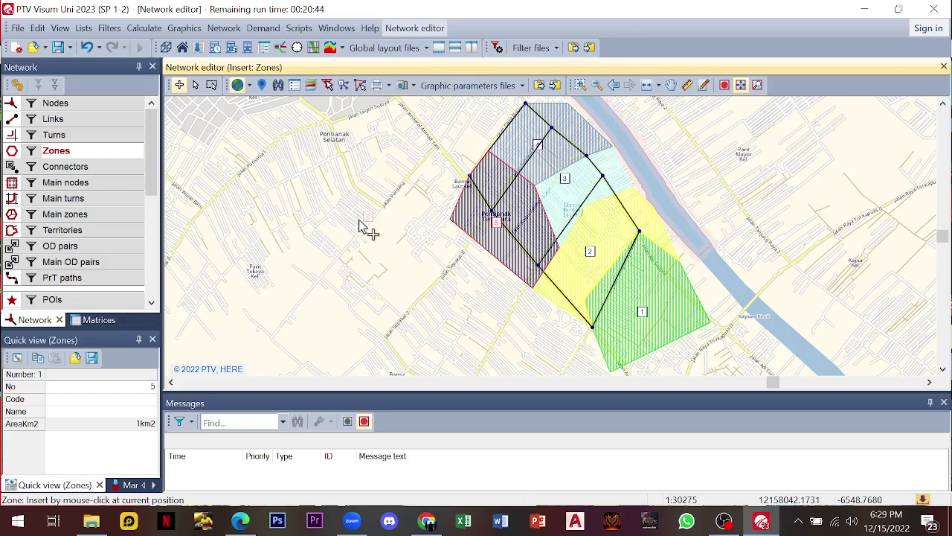
- Insert connectors from zone 1 to node 1 and from zone 2 to node 9
{"action": "left_click", "coordinate": [119, 173]}
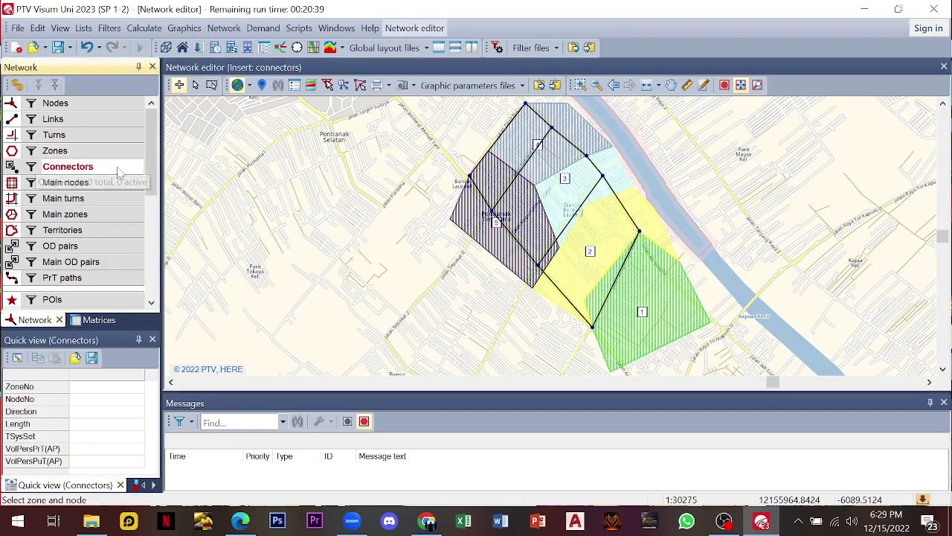
{"action": "left_click", "coordinate": [644, 315]}
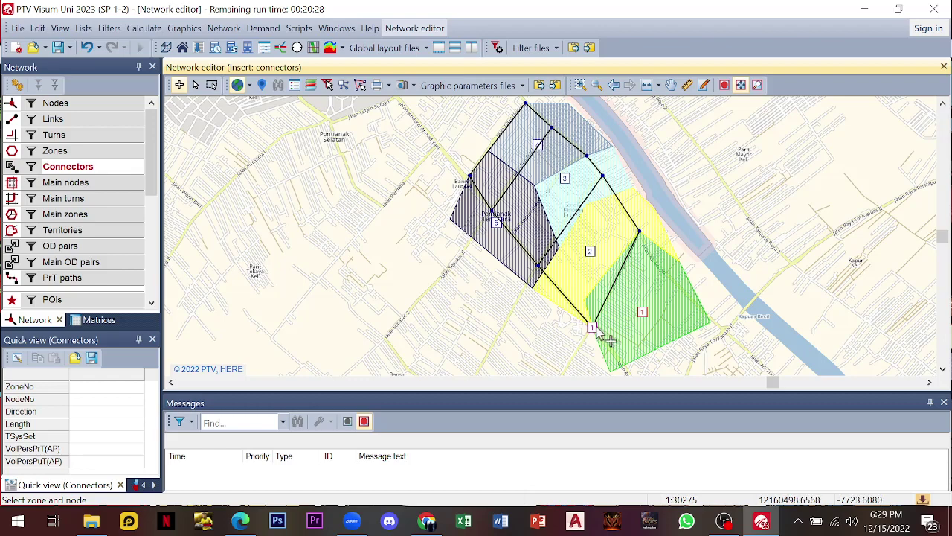
{"action": "left_click", "coordinate": [595, 328]}
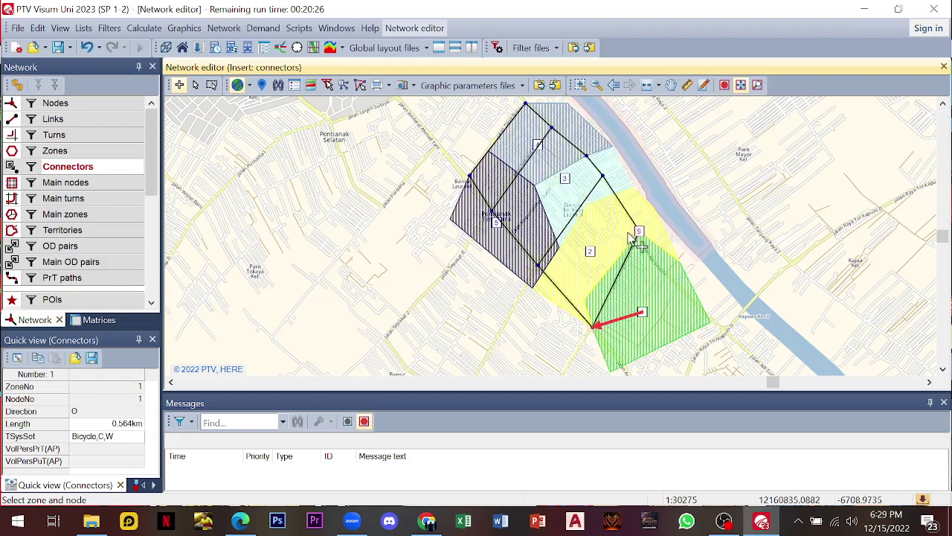
{"action": "left_click", "coordinate": [590, 253]}
{"action": "left_click", "coordinate": [637, 232]}
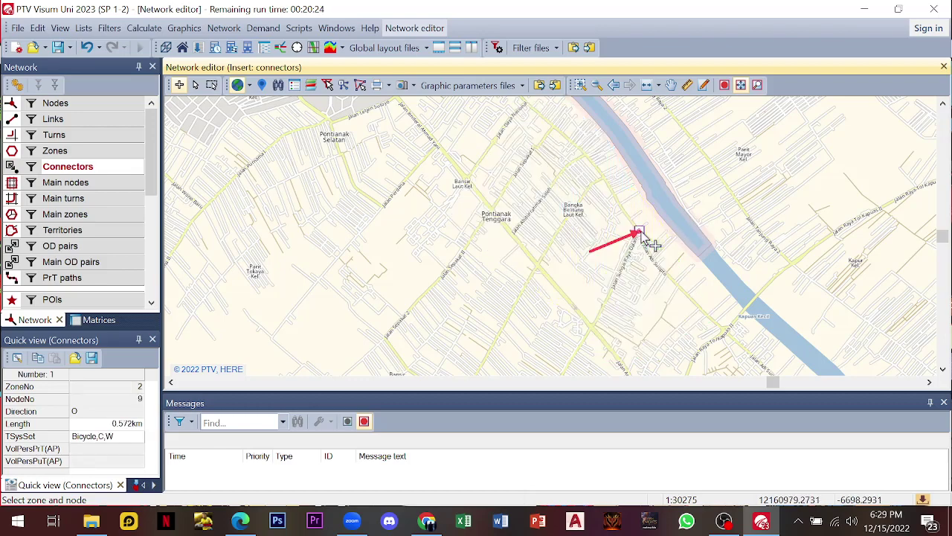
- Insert connectors from zone 3 to node 7, zone 4 to node 6 and zone 5 to node 3
{"action": "left_click", "coordinate": [578, 190]}
{"action": "left_click", "coordinate": [587, 157]}
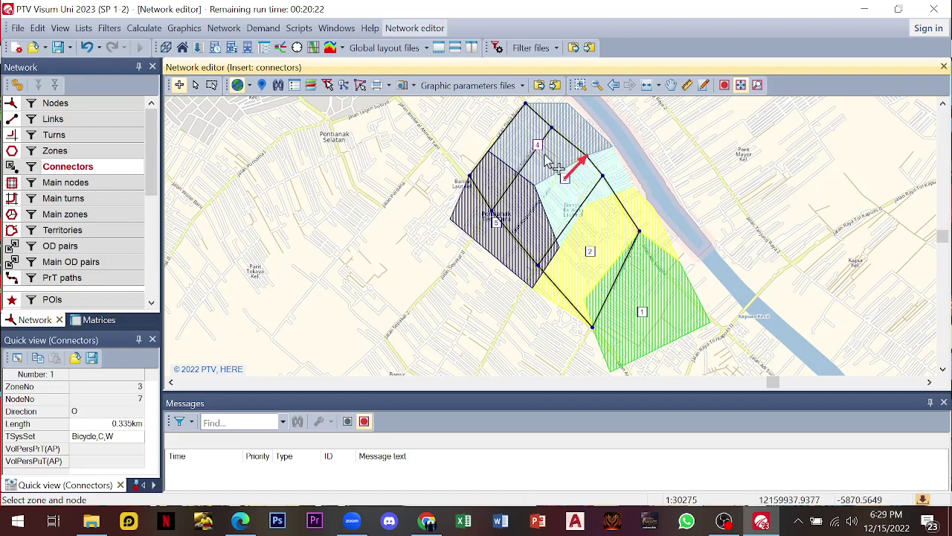
{"action": "left_click", "coordinate": [553, 131]}
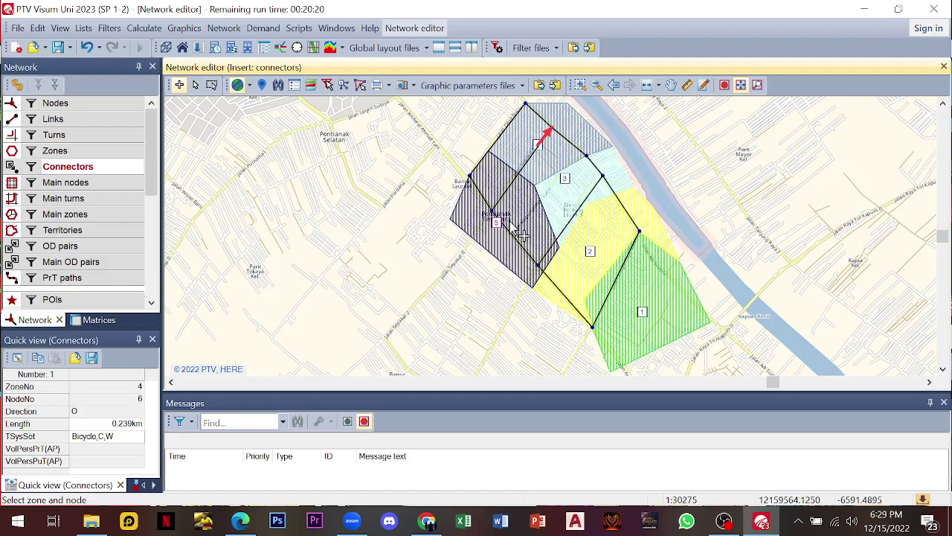
{"action": "left_click", "coordinate": [497, 218]}
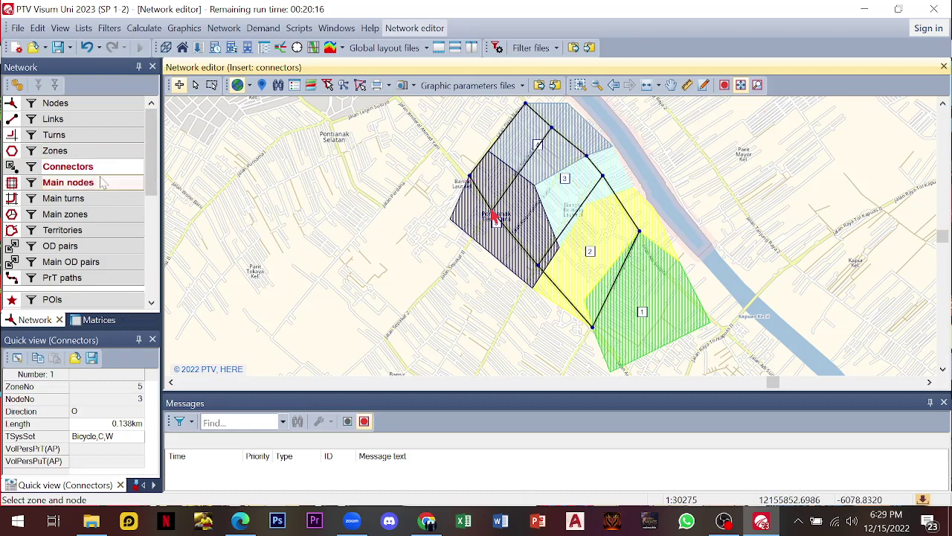
- Create a zone-based demand data matrix numbered 1 with code MC and name MOTOR
{"action": "left_click", "coordinate": [38, 30]}
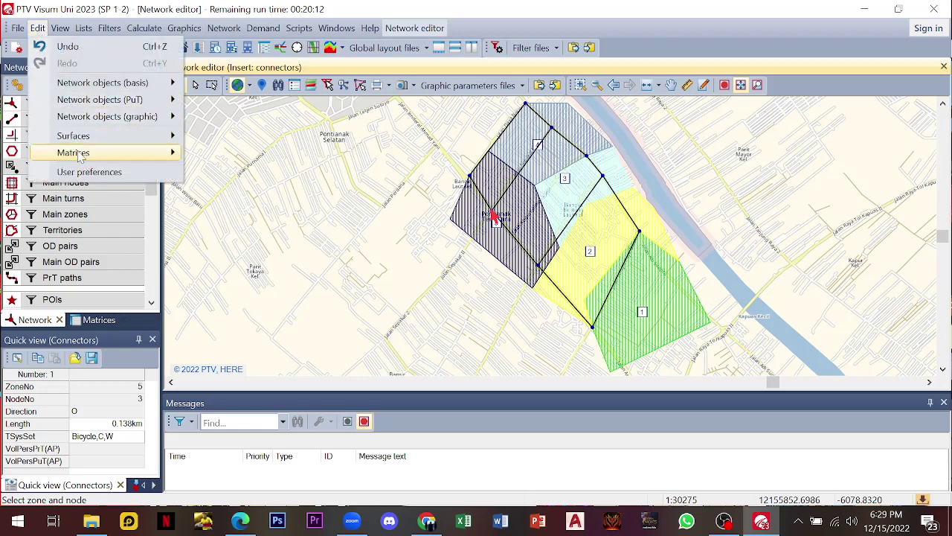
{"action": "mouse_move", "coordinate": [138, 155]}
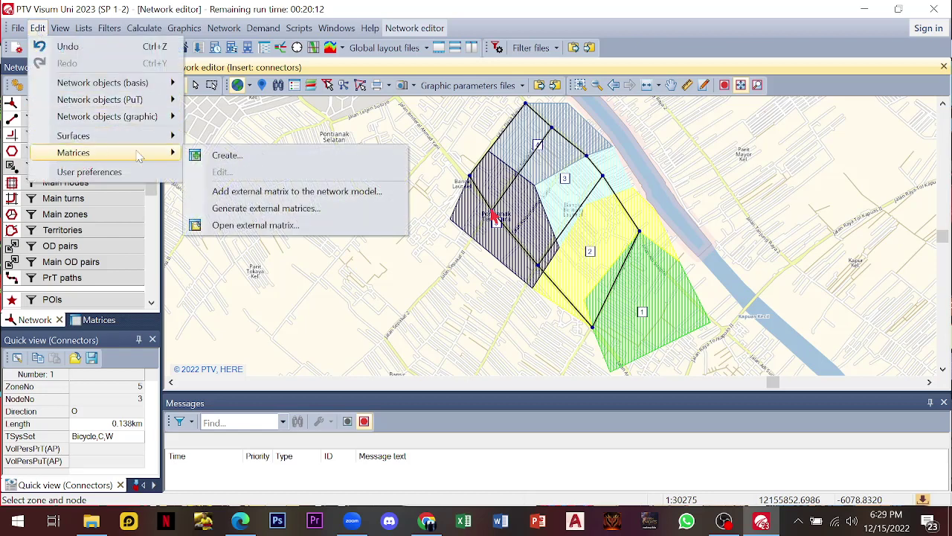
{"action": "left_click", "coordinate": [38, 28]}
{"action": "left_click", "coordinate": [38, 28]}
{"action": "mouse_move", "coordinate": [143, 155]}
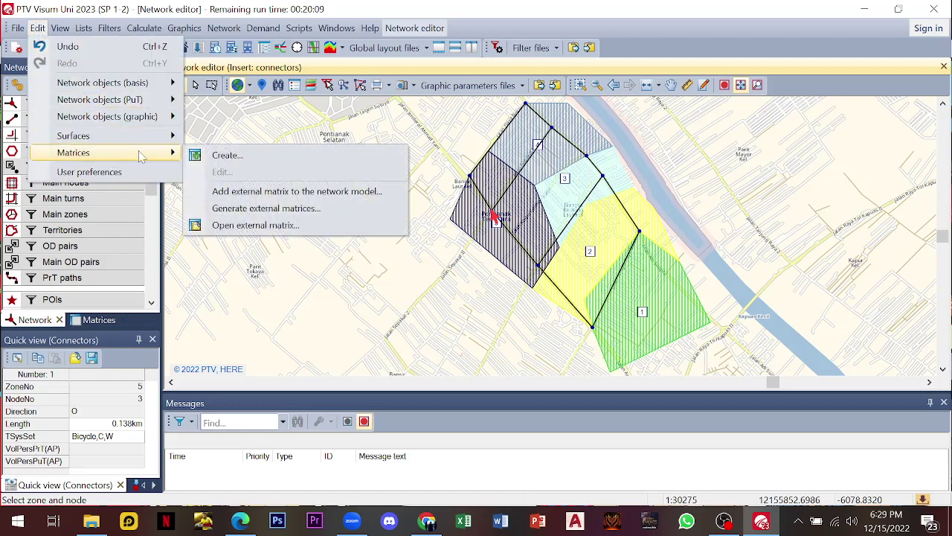
{"action": "left_click", "coordinate": [216, 155]}
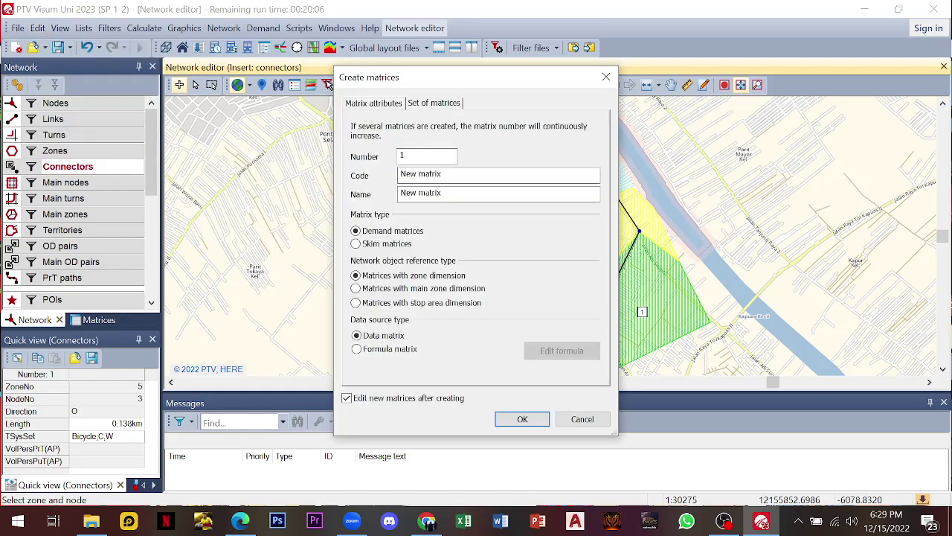
{"action": "left_click_drag", "start_coordinate": [455, 175], "coordinate": [393, 177]}
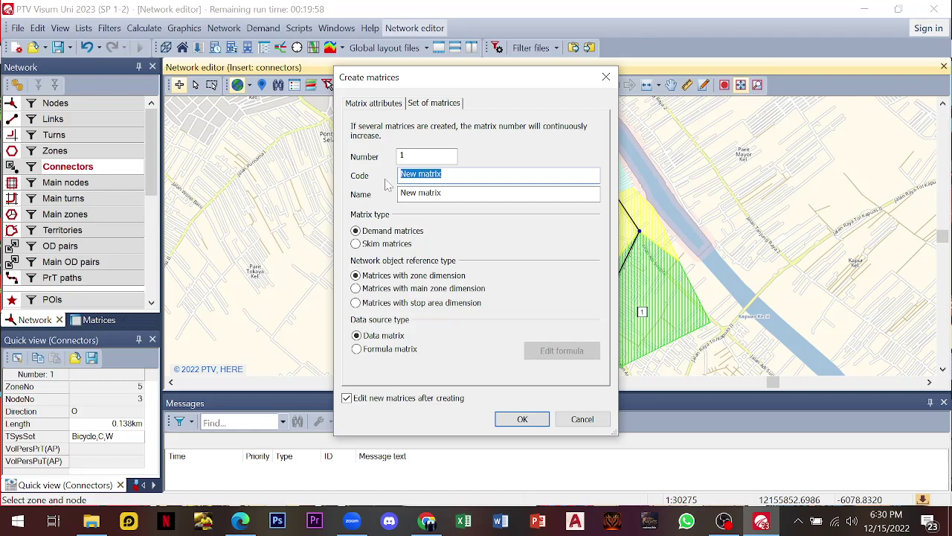
{"action": "type", "text": "MC"}
{"action": "key", "text": "Tab"}
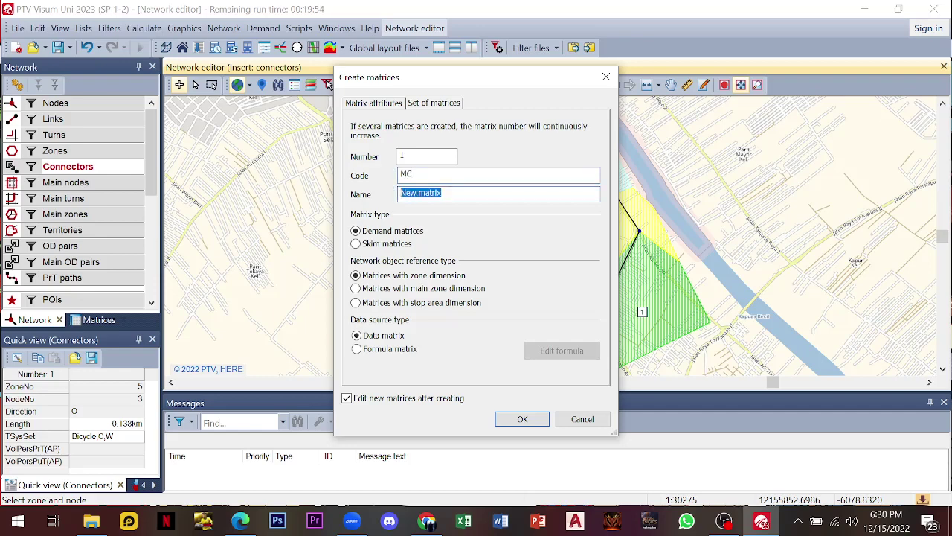
{"action": "type", "text": "MOTOR"}
{"action": "left_click", "coordinate": [500, 420]}
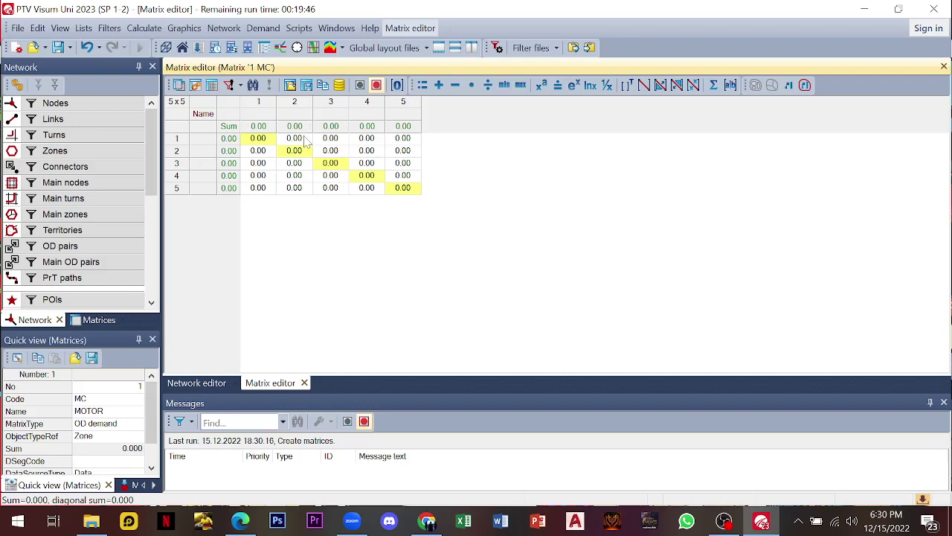
- Fill row 1 of the MC matrix with 15, 16, 17 and 18 for destination zones 2 to 5
{"action": "left_click", "coordinate": [304, 140]}
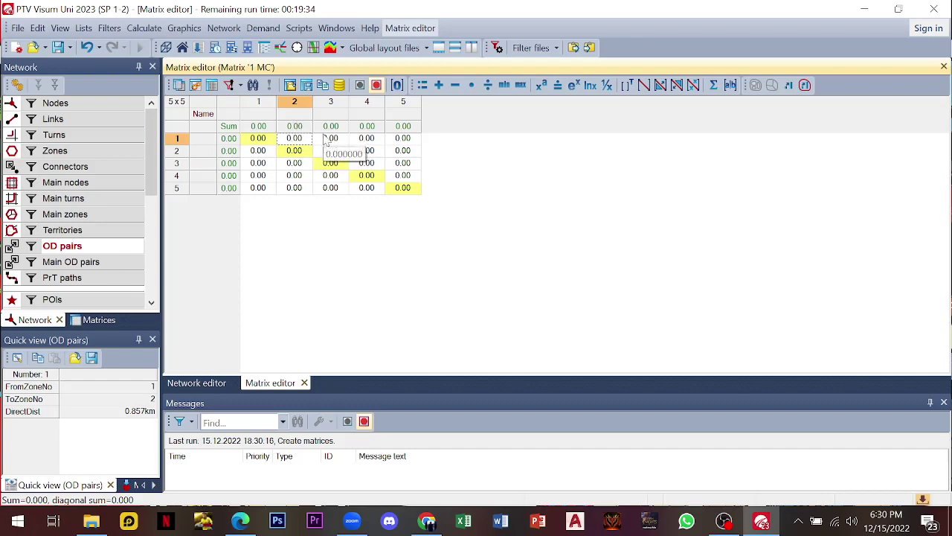
{"action": "type", "text": "15"}
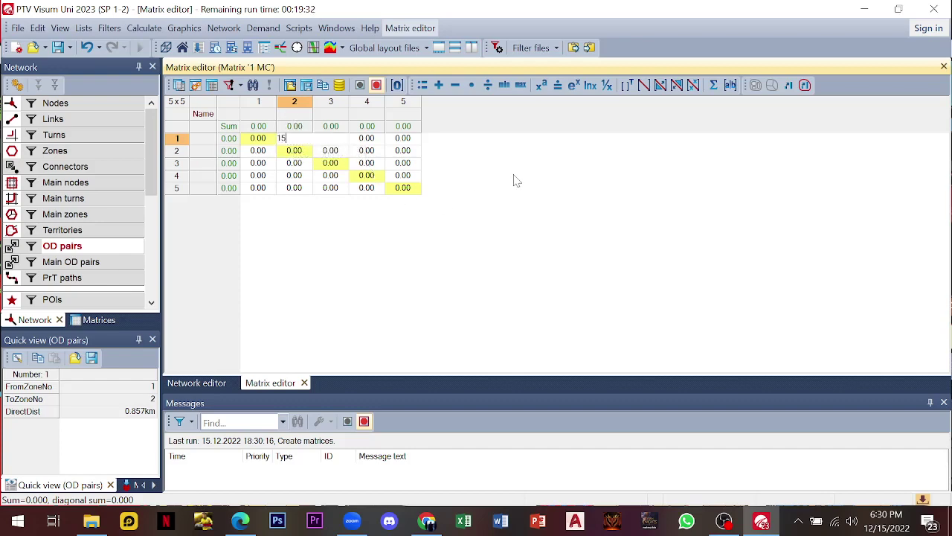
{"action": "left_click", "coordinate": [513, 179]}
{"action": "left_click", "coordinate": [327, 140]}
{"action": "type", "text": "16"}
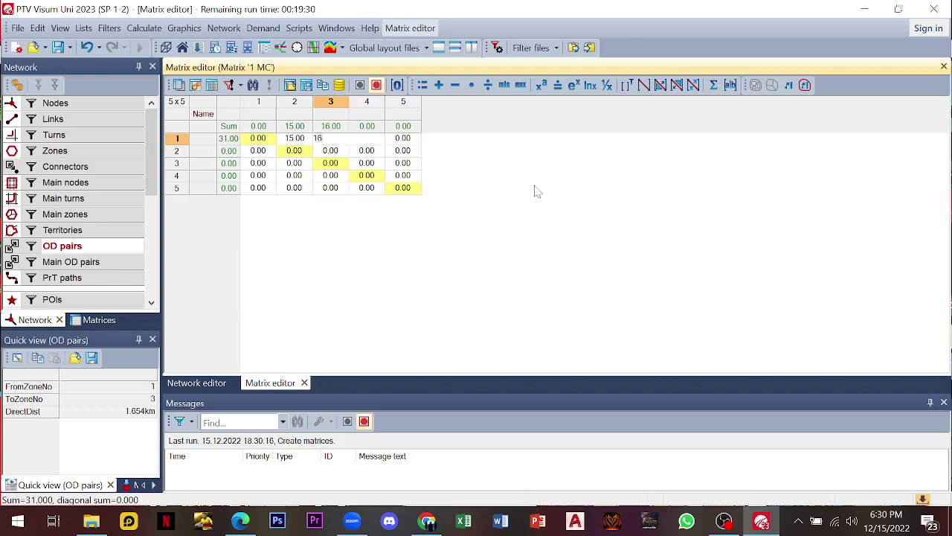
{"action": "left_click", "coordinate": [536, 189]}
{"action": "left_click", "coordinate": [376, 140]}
{"action": "type", "text": "17"}
{"action": "left_click", "coordinate": [501, 178]}
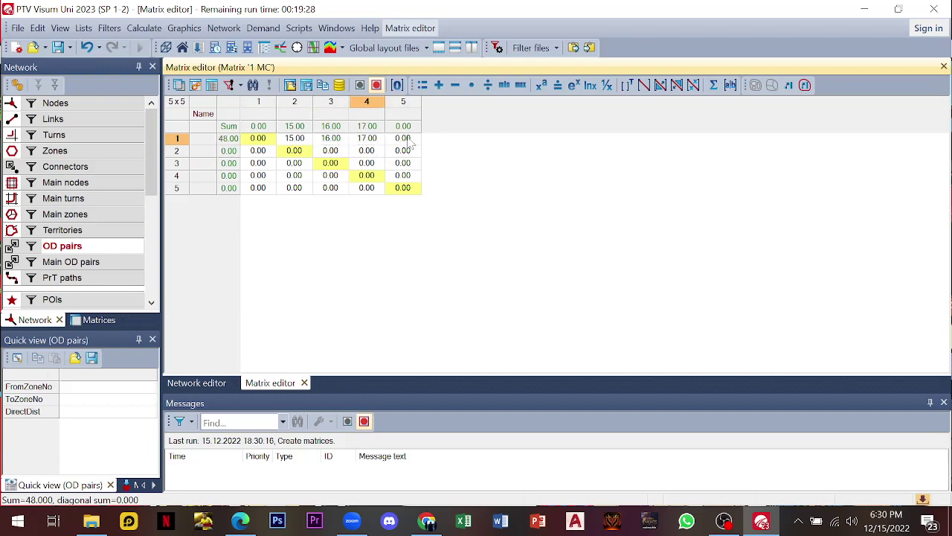
{"action": "left_click", "coordinate": [406, 141]}
{"action": "type", "text": "18"}
{"action": "left_click", "coordinate": [558, 199]}
- Fill row 2 of the MC matrix with 20, 21 and 22 for zones 3 to 5 and 23 for zone 1
{"action": "left_click", "coordinate": [330, 151]}
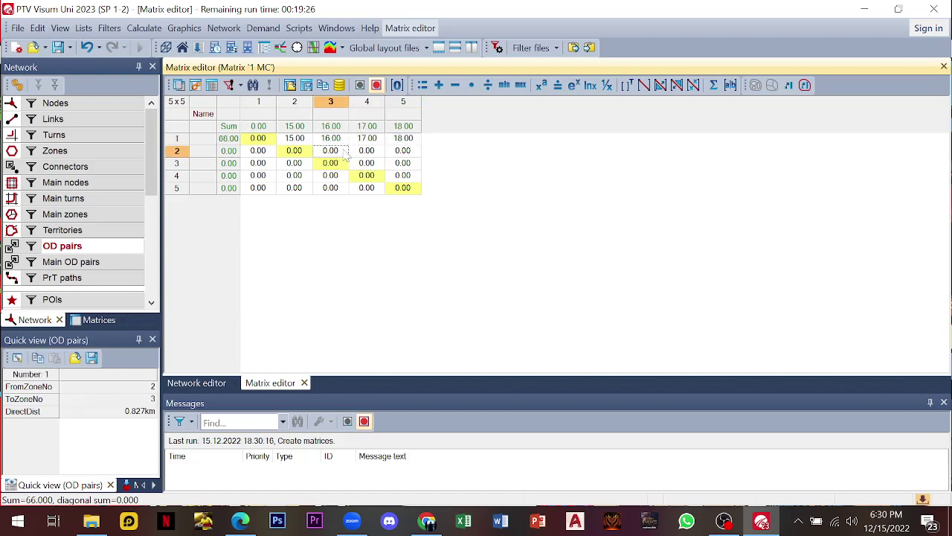
{"action": "type", "text": "20"}
{"action": "left_click", "coordinate": [455, 176]}
{"action": "left_click", "coordinate": [368, 151]}
{"action": "type", "text": "21"}
{"action": "left_click", "coordinate": [470, 159]}
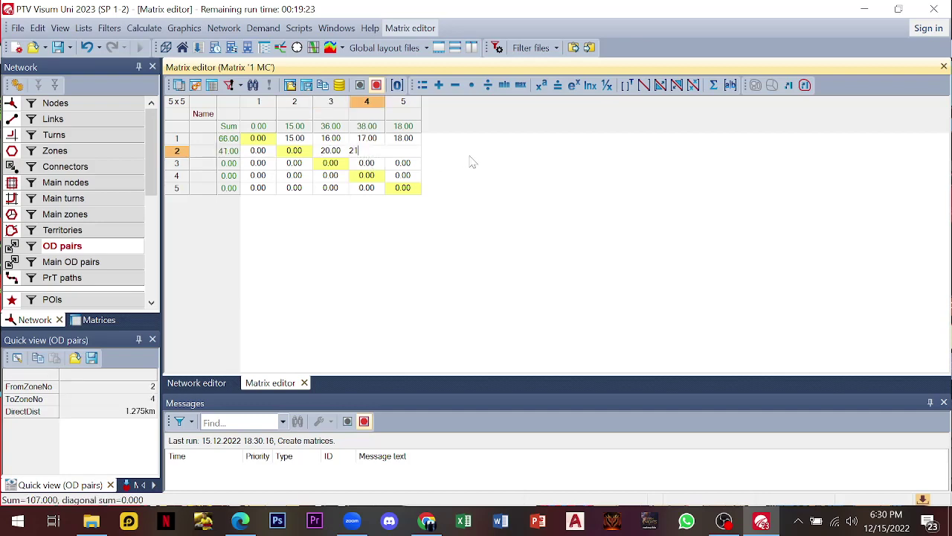
{"action": "left_click", "coordinate": [405, 151]}
{"action": "type", "text": "22"}
{"action": "left_click", "coordinate": [439, 162]}
{"action": "left_click", "coordinate": [258, 151]}
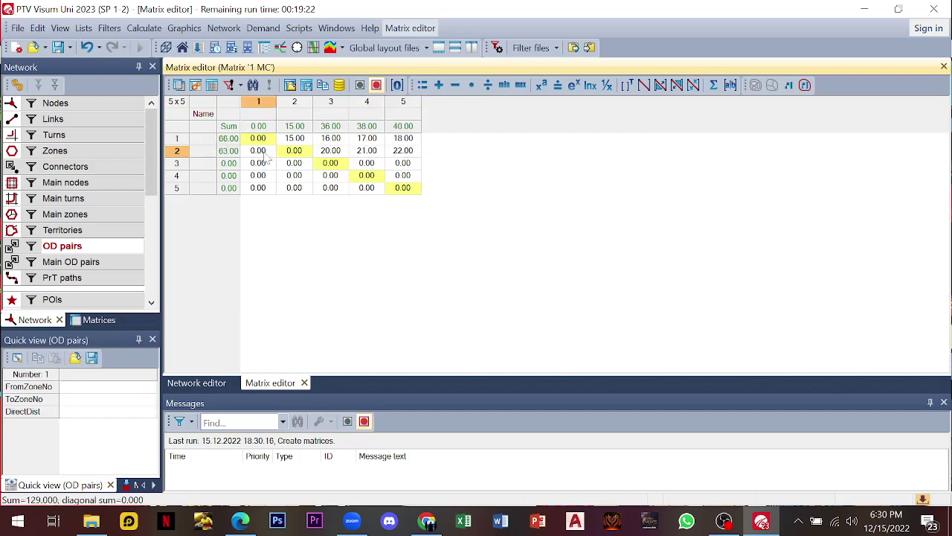
{"action": "type", "text": "23"}
{"action": "left_click", "coordinate": [260, 253]}
- Fill row 3 of the MC matrix with 25, 26, 27 and 29 for zones 1, 2, 4 and 5
{"action": "left_click", "coordinate": [260, 164]}
{"action": "type", "text": "25"}
{"action": "left_click", "coordinate": [298, 255]}
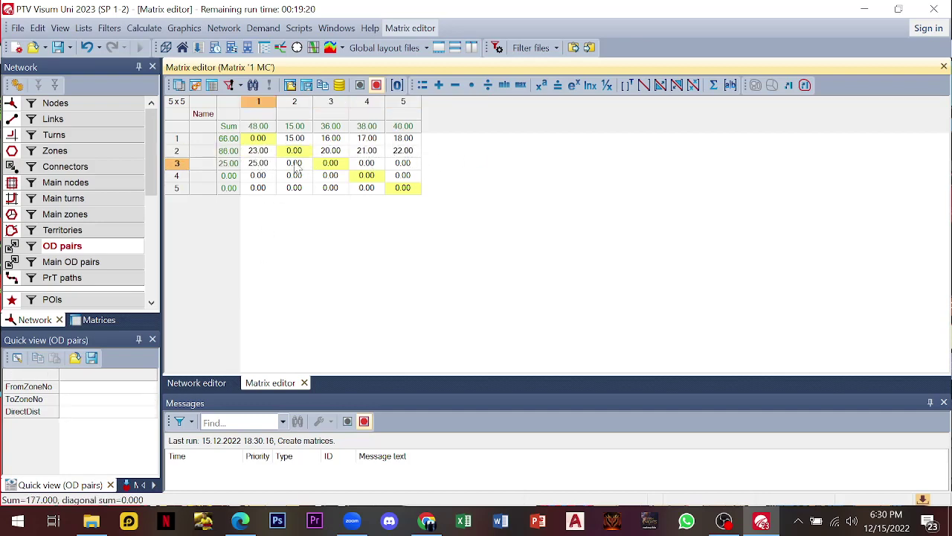
{"action": "left_click", "coordinate": [295, 163]}
{"action": "type", "text": "26"}
{"action": "left_click", "coordinate": [354, 253]}
{"action": "left_click", "coordinate": [364, 163]}
{"action": "type", "text": "27"}
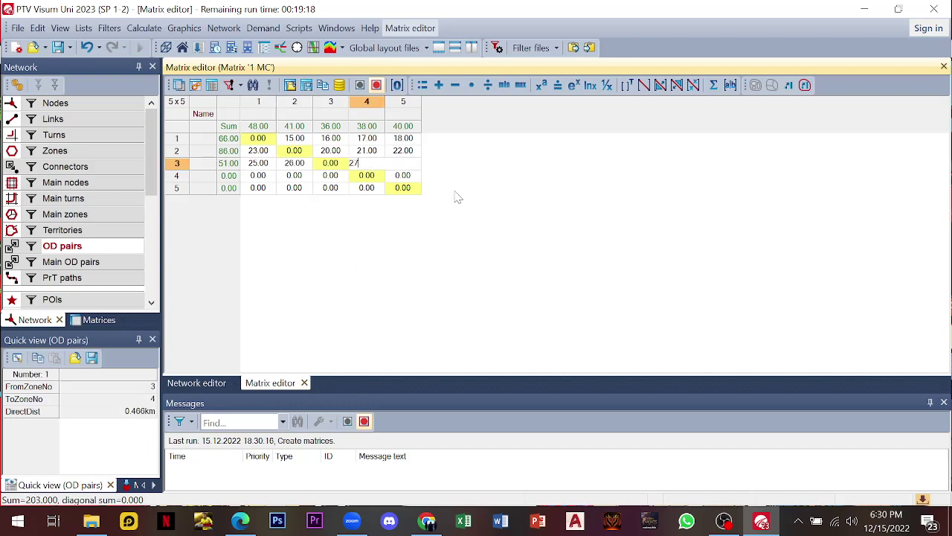
{"action": "left_click", "coordinate": [453, 267]}
{"action": "left_click", "coordinate": [413, 163]}
{"action": "type", "text": "29"}
{"action": "left_click", "coordinate": [461, 231]}
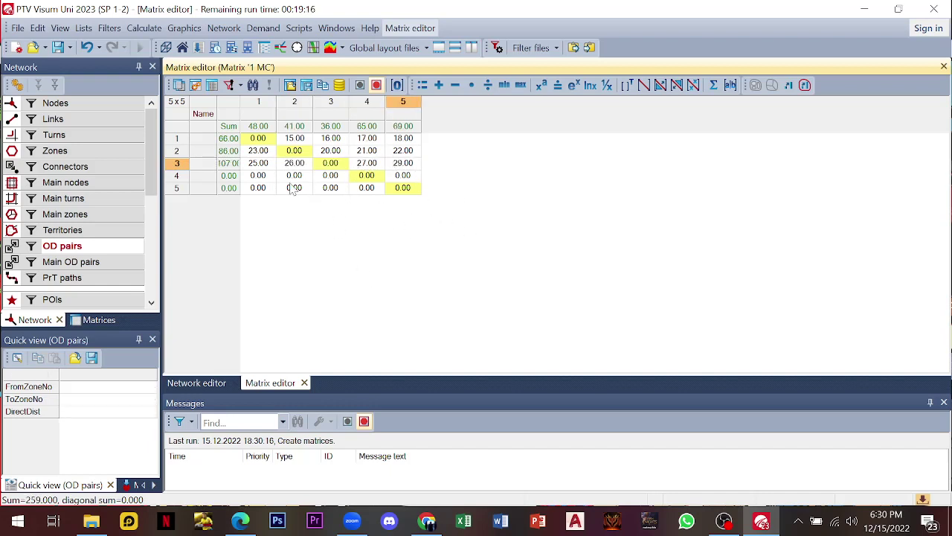
- Fill row 4 of the MC matrix with 30, 31, 32 and 33 for zones 1, 2, 3 and 5
{"action": "left_click", "coordinate": [259, 175]}
{"action": "type", "text": "30"}
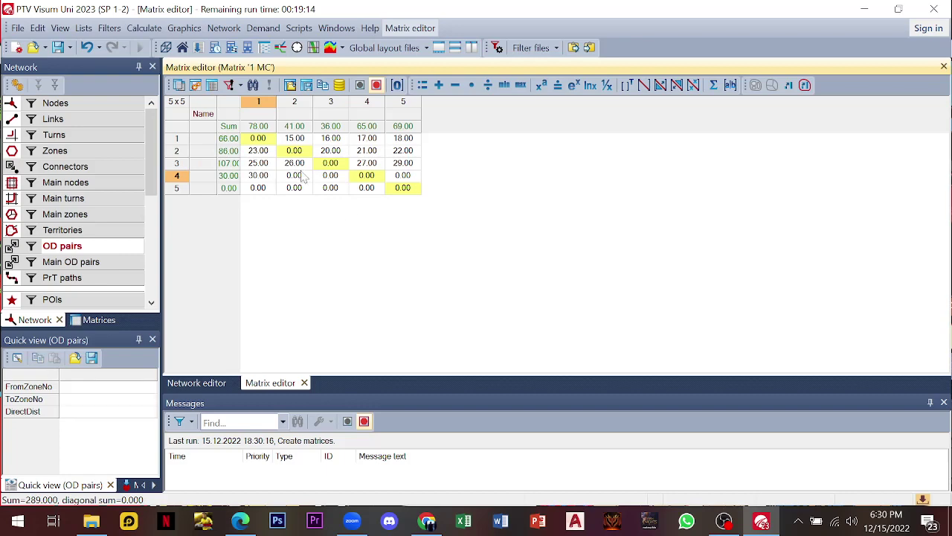
{"action": "key", "text": "Tab"}
{"action": "type", "text": "31"}
{"action": "key", "text": "Tab"}
{"action": "type", "text": "32"}
{"action": "key", "text": "Tab"}
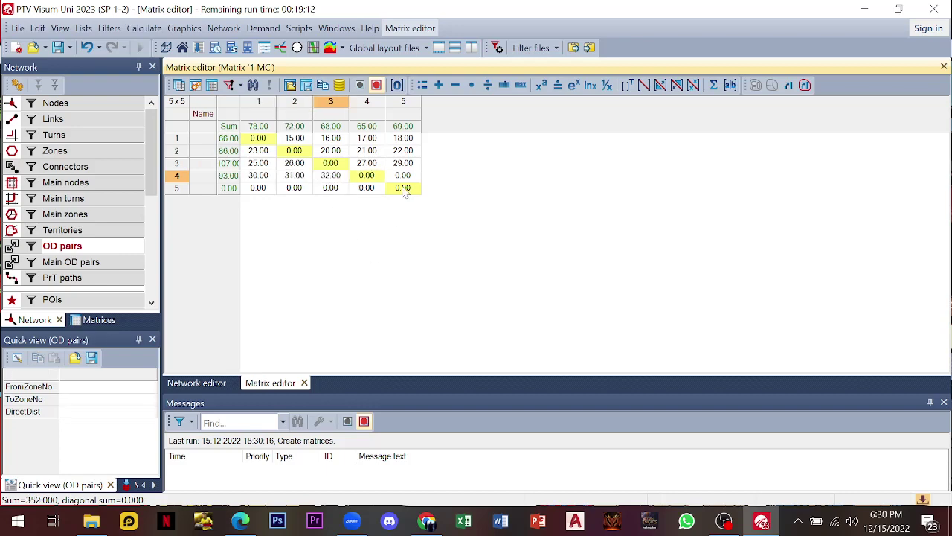
{"action": "key", "text": "Tab"}
{"action": "type", "text": "33"}
- Fill row 5 of the MC matrix with 33, 32, 31 and 30 for destination zones 1 to 4
{"action": "left_click", "coordinate": [253, 189]}
{"action": "type", "text": "33"}
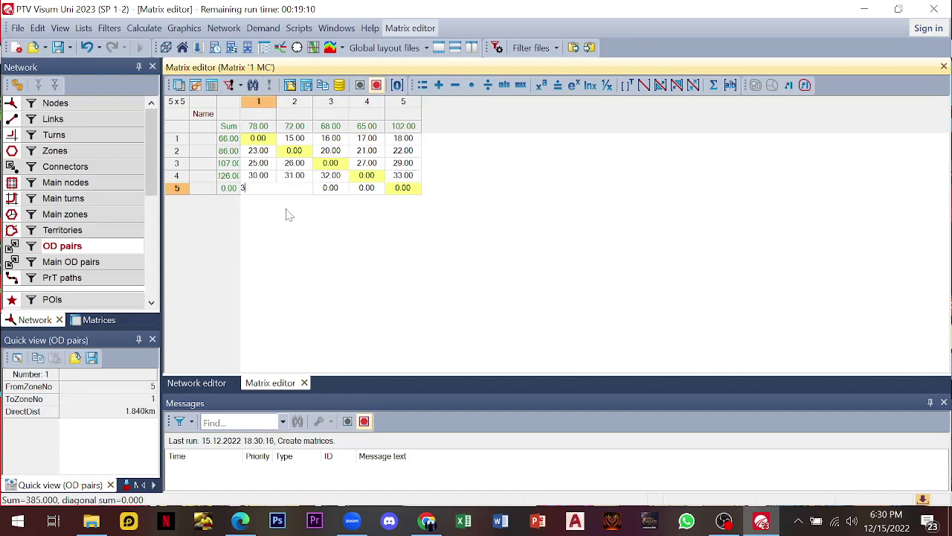
{"action": "key", "text": "Tab"}
{"action": "type", "text": "32"}
{"action": "left_click", "coordinate": [339, 217]}
{"action": "left_click", "coordinate": [342, 191]}
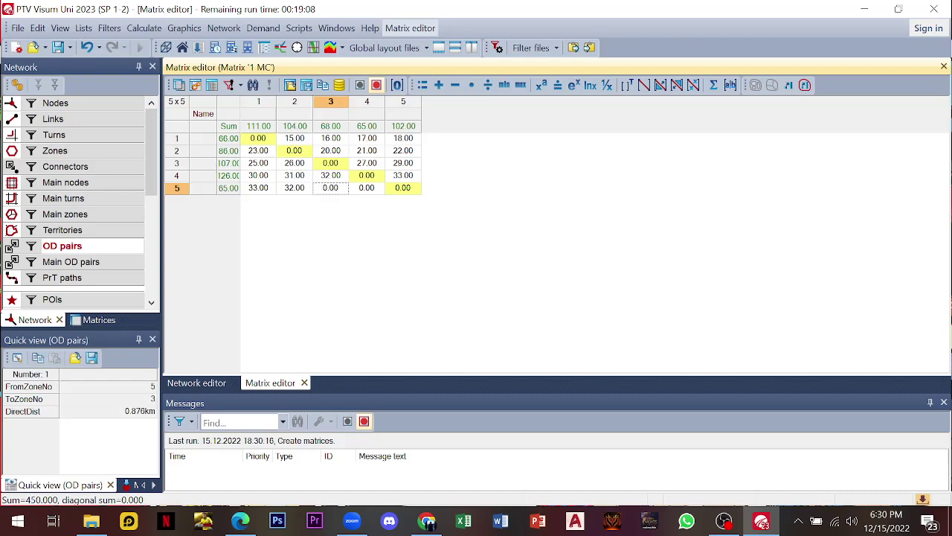
{"action": "type", "text": "31"}
{"action": "key", "text": "Tab"}
{"action": "type", "text": "3"}
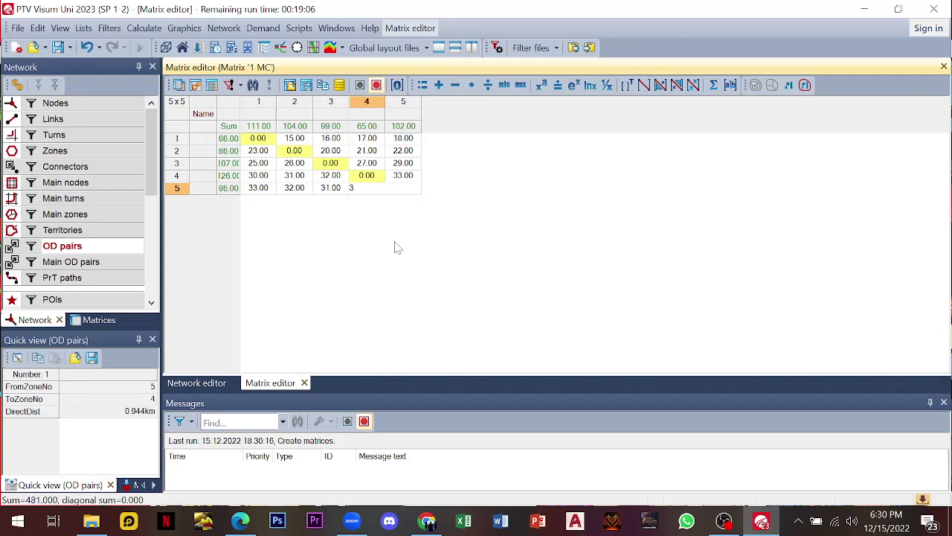
{"action": "type", "text": "0"}
{"action": "key", "text": "Tab"}
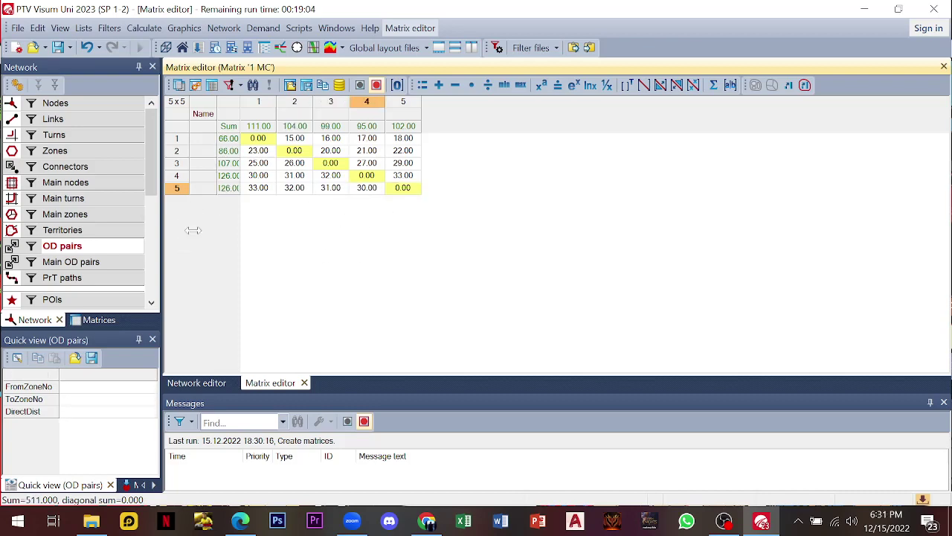
- Create a second zone-based demand matrix, number 2, with code C and name Car
{"action": "left_click", "coordinate": [39, 29]}
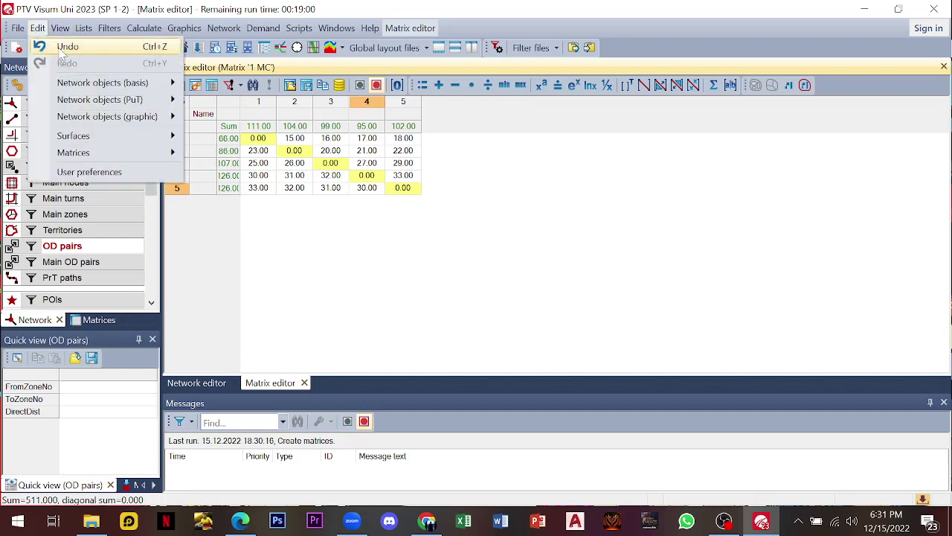
{"action": "mouse_move", "coordinate": [115, 152]}
{"action": "left_click", "coordinate": [224, 156]}
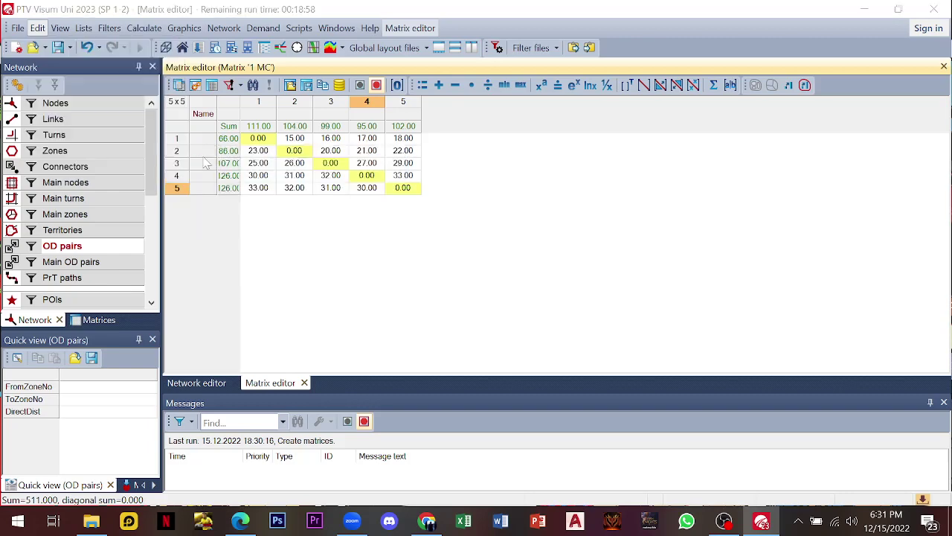
{"action": "key", "text": "Tab"}
{"action": "type", "text": "C"}
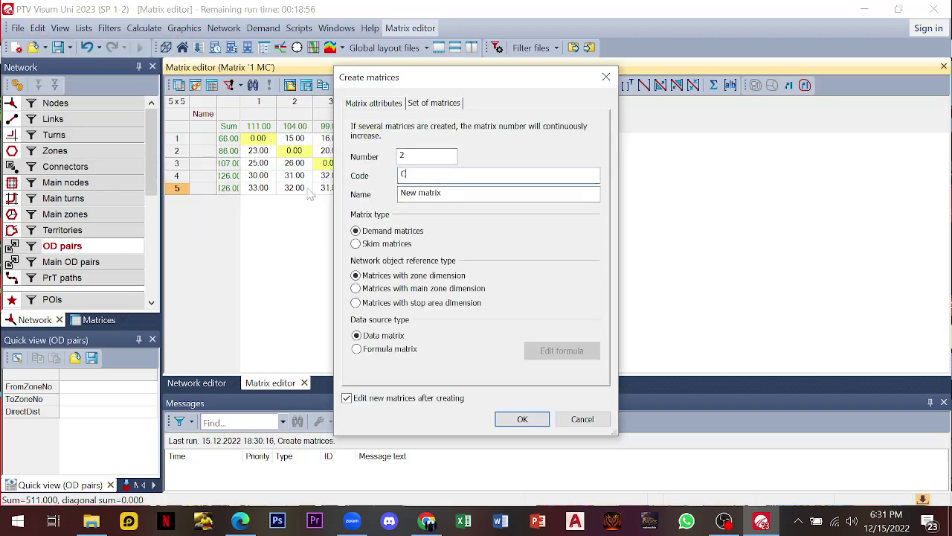
{"action": "key", "text": "Tab"}
{"action": "type", "text": "C"}
{"action": "left_click", "coordinate": [522, 419]}
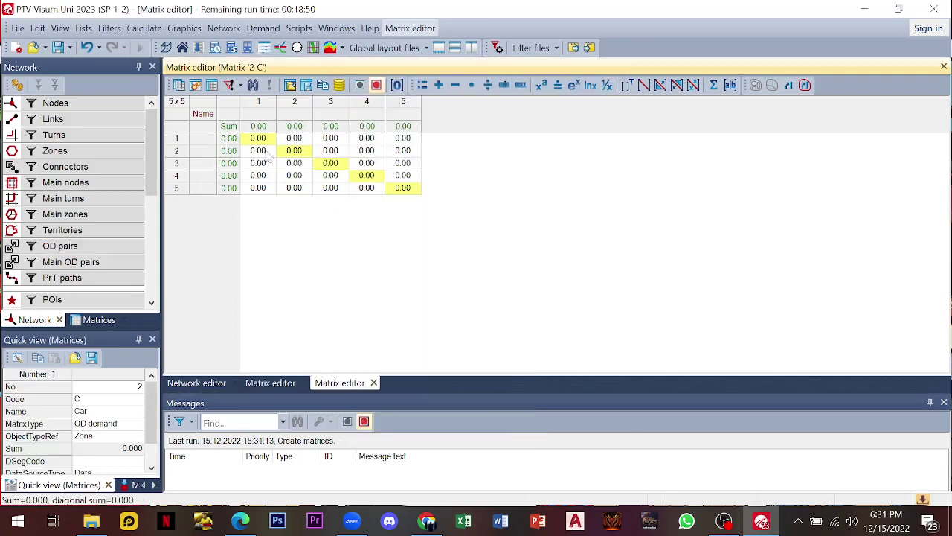
- Fill row 1 of the Car matrix with 22, 21, 20 and 19 for destination zones 2 to 5
{"action": "left_click", "coordinate": [294, 139]}
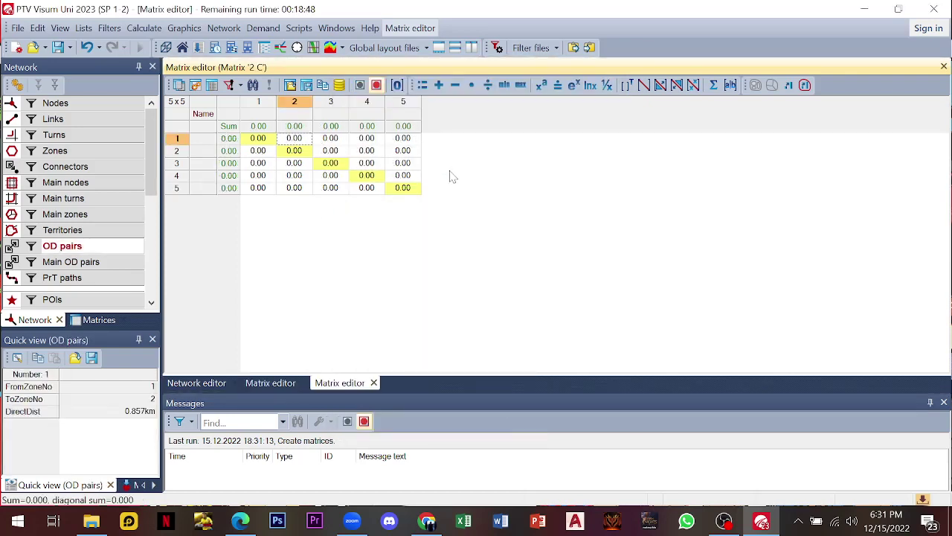
{"action": "type", "text": "22"}
{"action": "key", "text": "Tab"}
{"action": "type", "text": "21"}
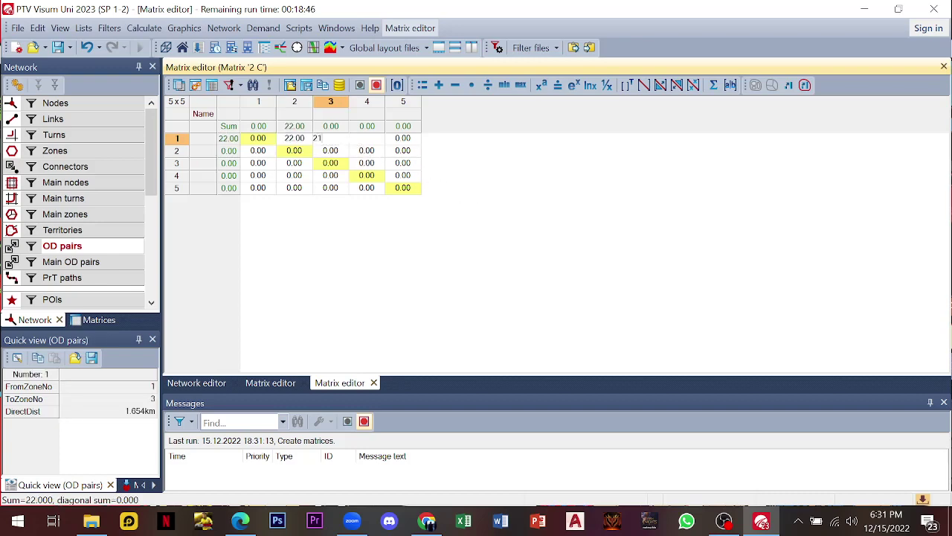
{"action": "key", "text": "Return"}
{"action": "key", "text": "Tab"}
{"action": "type", "text": "2"}
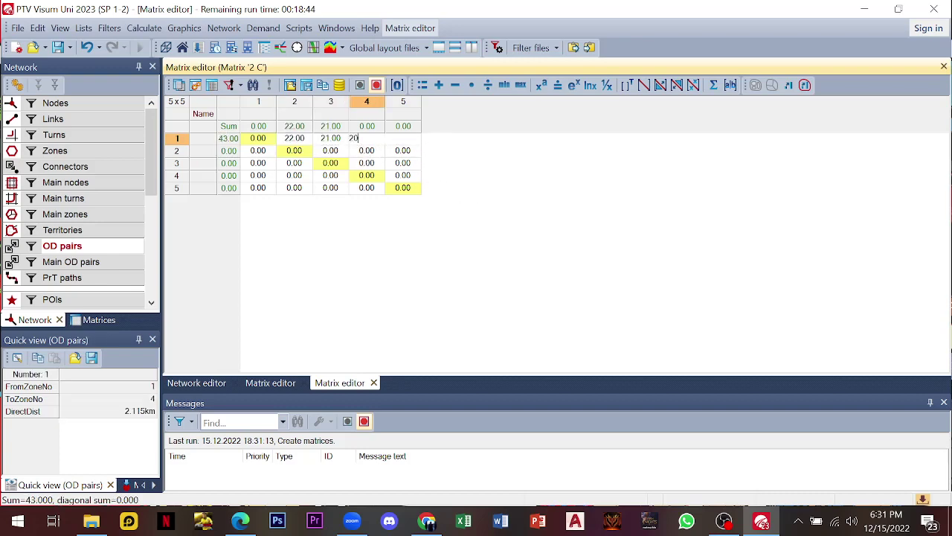
{"action": "type", "text": "0"}
{"action": "key", "text": "Return"}
{"action": "key", "text": "Tab"}
{"action": "type", "text": "1"}
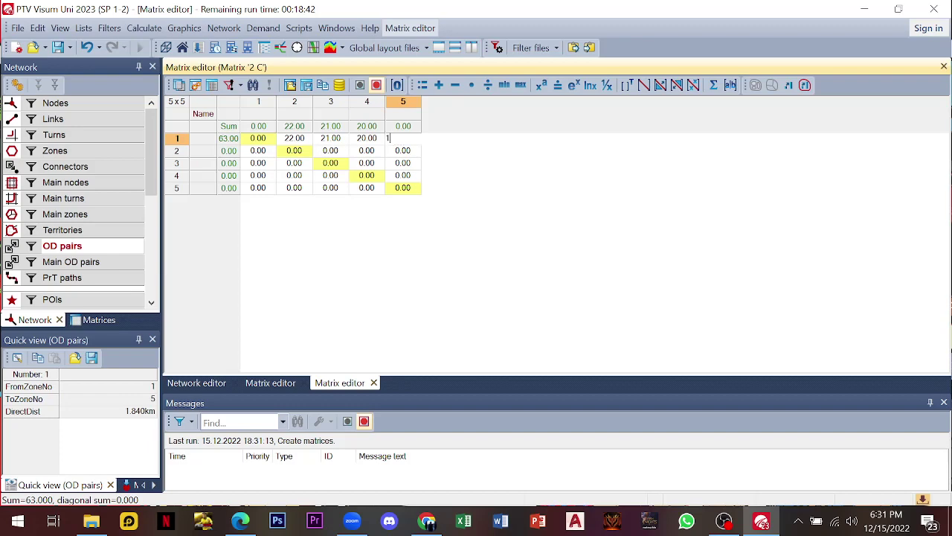
{"action": "key", "text": "Return"}
- Fill row 2 of the Car matrix with 18, 17, 16 and 15 for zones 1, 3, 4 and 5
{"action": "left_click", "coordinate": [265, 153]}
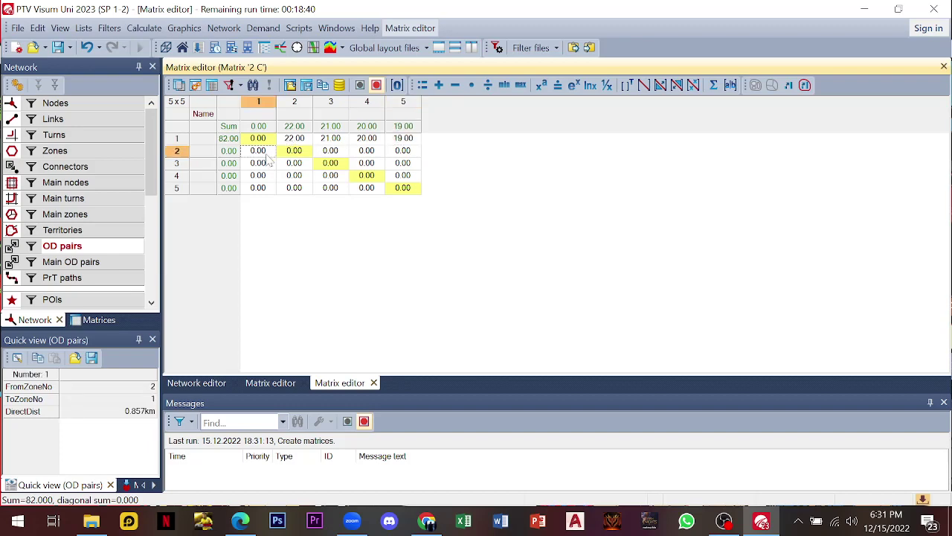
{"action": "type", "text": "18"}
{"action": "key", "text": "Return"}
{"action": "key", "text": "Tab"}
{"action": "key", "text": "Tab"}
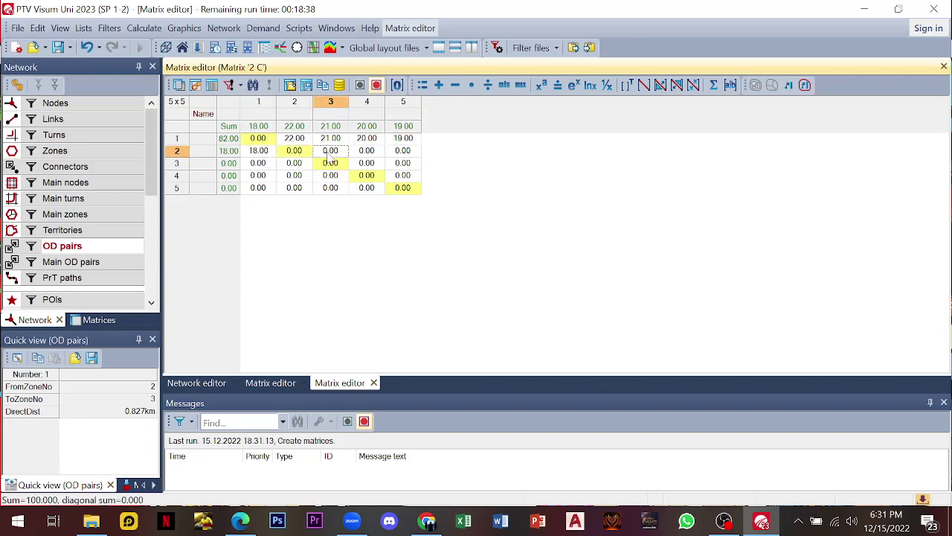
{"action": "type", "text": "17"}
{"action": "key", "text": "Return"}
{"action": "key", "text": "Tab"}
{"action": "type", "text": "16"}
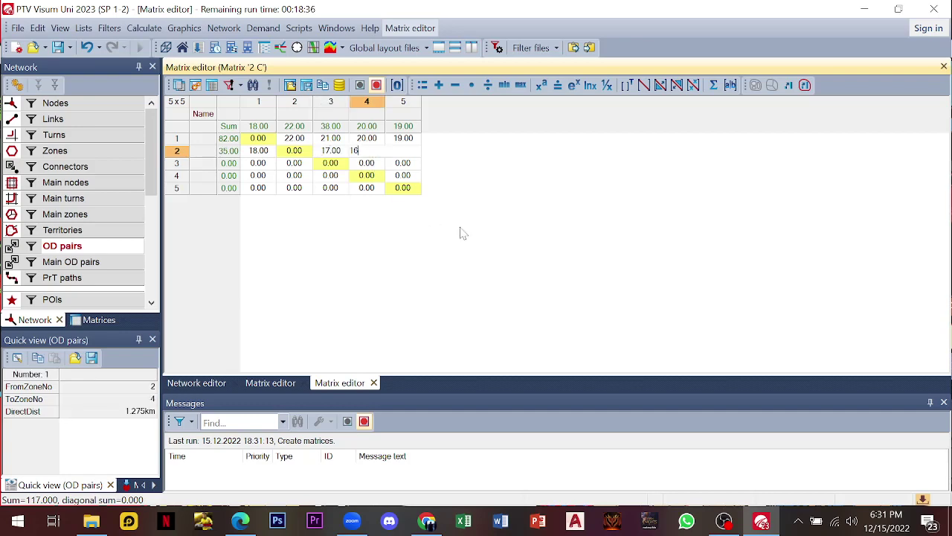
{"action": "key", "text": "Return"}
{"action": "key", "text": "Tab"}
{"action": "type", "text": "15"}
{"action": "key", "text": "Return"}
- Fill row 3 of the Car matrix with 17, 16, 20 and 16 for destination zones 1, 2, 4 and 5
{"action": "left_click", "coordinate": [255, 165]}
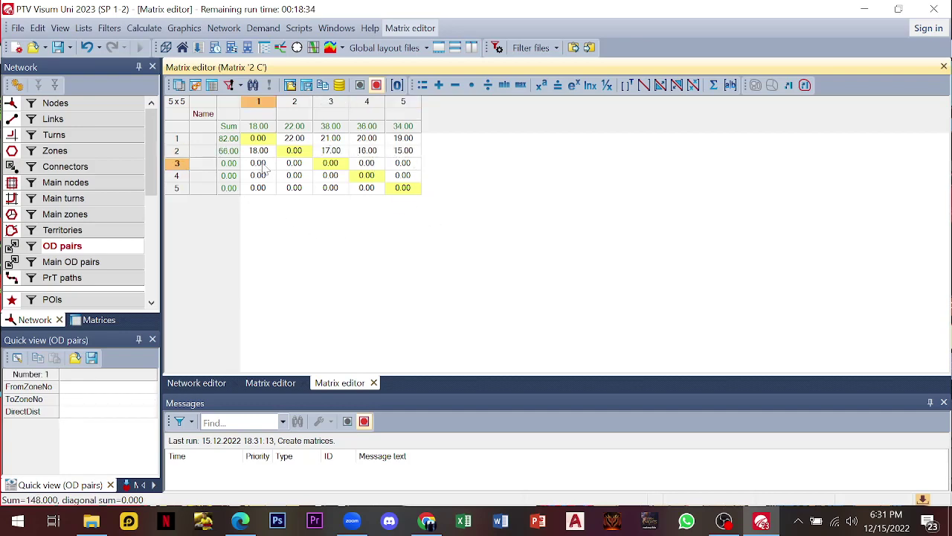
{"action": "type", "text": "17"}
{"action": "key", "text": "Return"}
{"action": "key", "text": "Tab"}
{"action": "type", "text": "16"}
{"action": "key", "text": "Return"}
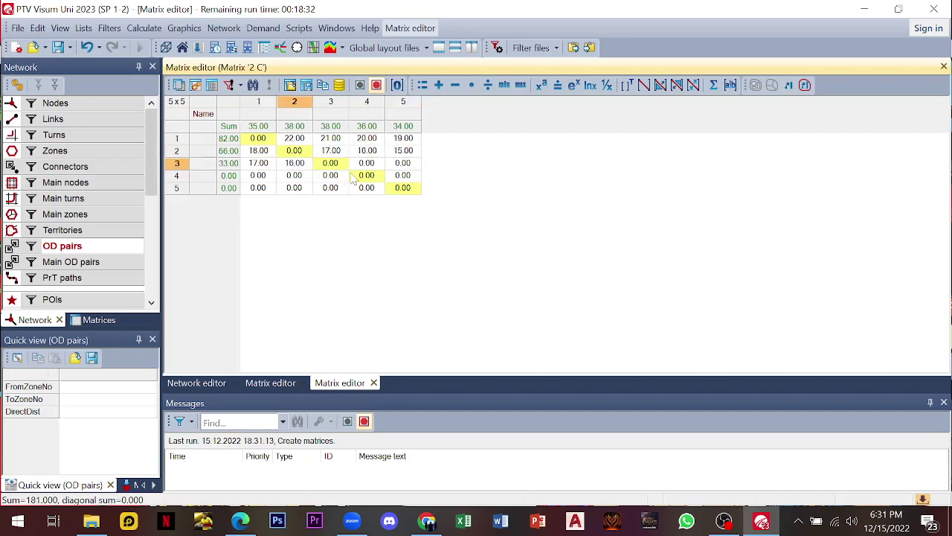
{"action": "left_click", "coordinate": [363, 168]}
{"action": "type", "text": "2"}
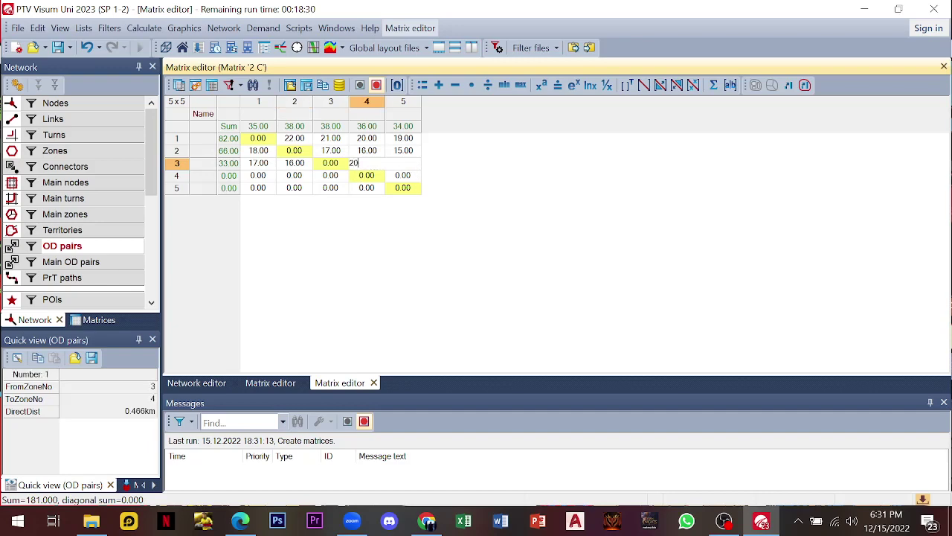
{"action": "type", "text": "0"}
{"action": "key", "text": "Return"}
{"action": "key", "text": "Tab"}
{"action": "type", "text": "16"}
{"action": "key", "text": "Return"}
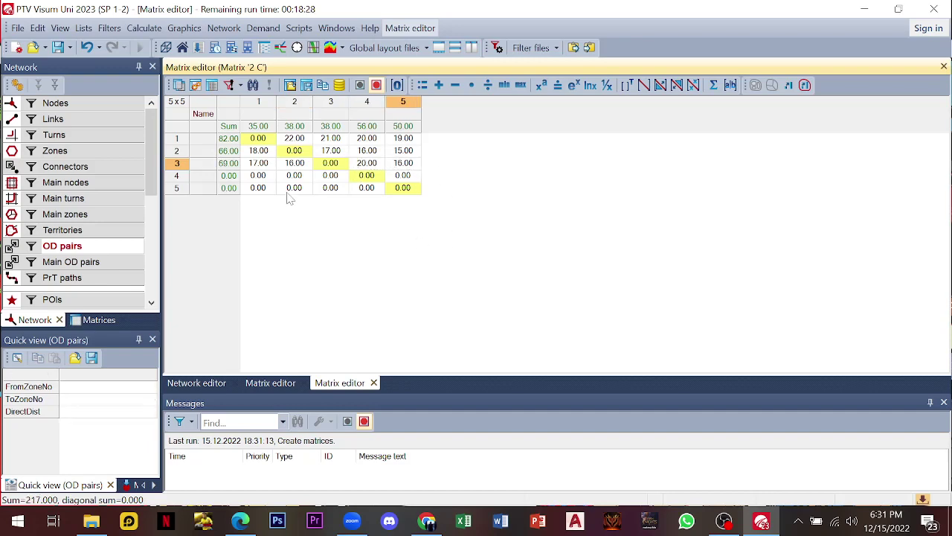
- Fill row 4 of the Car matrix with 18, 17, 15 and 14 for destination zones 1, 2, 3 and 5
{"action": "left_click", "coordinate": [265, 179]}
{"action": "type", "text": "18"}
{"action": "key", "text": "Return"}
{"action": "key", "text": "Tab"}
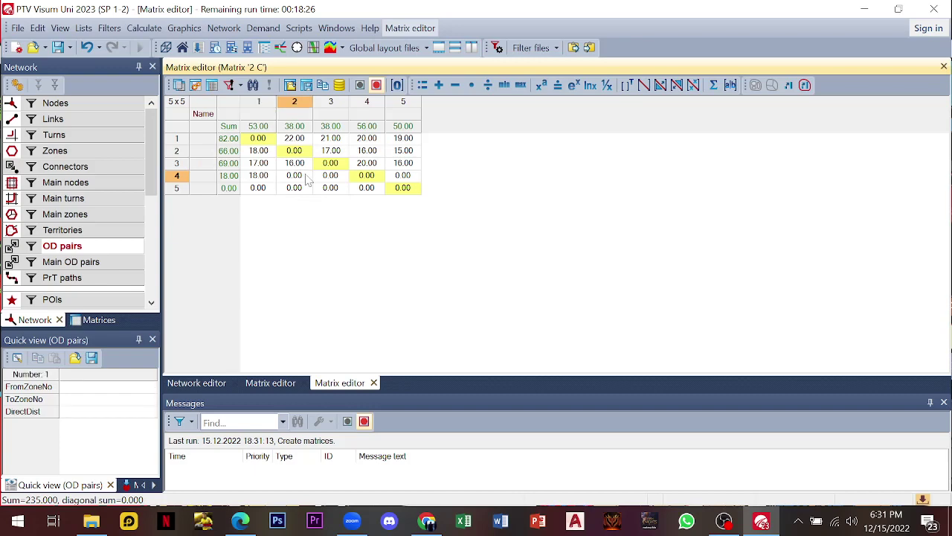
{"action": "type", "text": "17"}
{"action": "key", "text": "Return"}
{"action": "key", "text": "Tab"}
{"action": "type", "text": "15"}
{"action": "key", "text": "Return"}
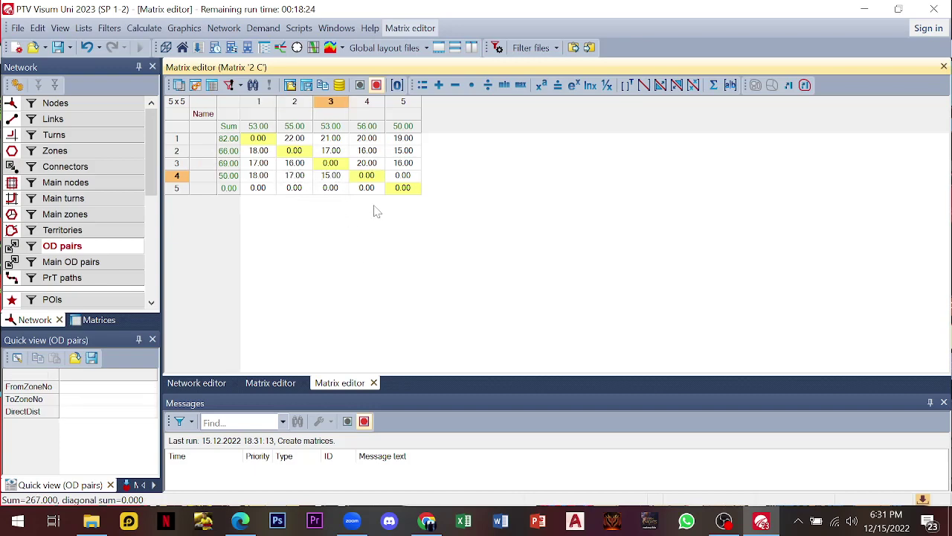
{"action": "left_click", "coordinate": [394, 177]}
{"action": "type", "text": "14"}
{"action": "key", "text": "Return"}
- Fill row 5 of the Car matrix with 13, 16, 14 and 12 for destination zones 1 to 4
{"action": "left_click", "coordinate": [267, 189]}
{"action": "type", "text": "13"}
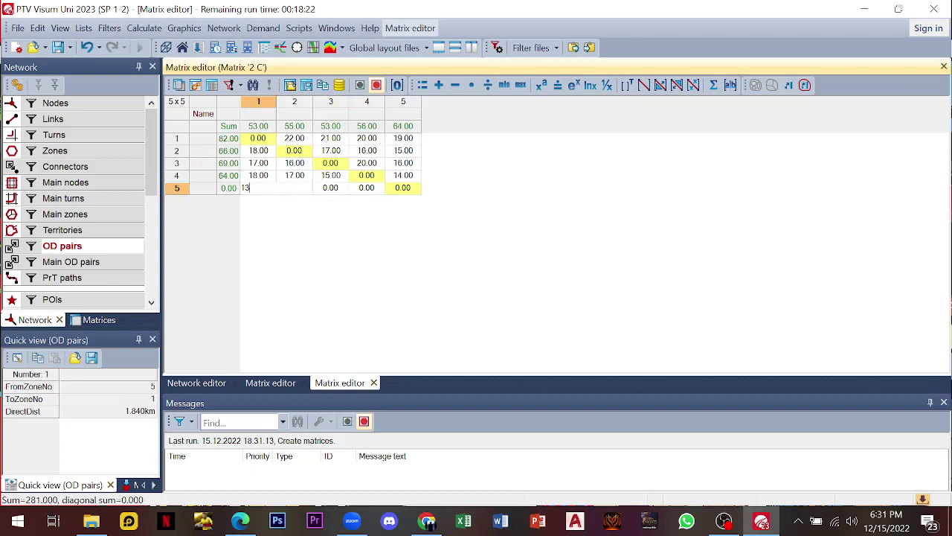
{"action": "key", "text": "Return"}
{"action": "key", "text": "Tab"}
{"action": "type", "text": "16"}
{"action": "key", "text": "Return"}
{"action": "key", "text": "Tab"}
{"action": "type", "text": "14"}
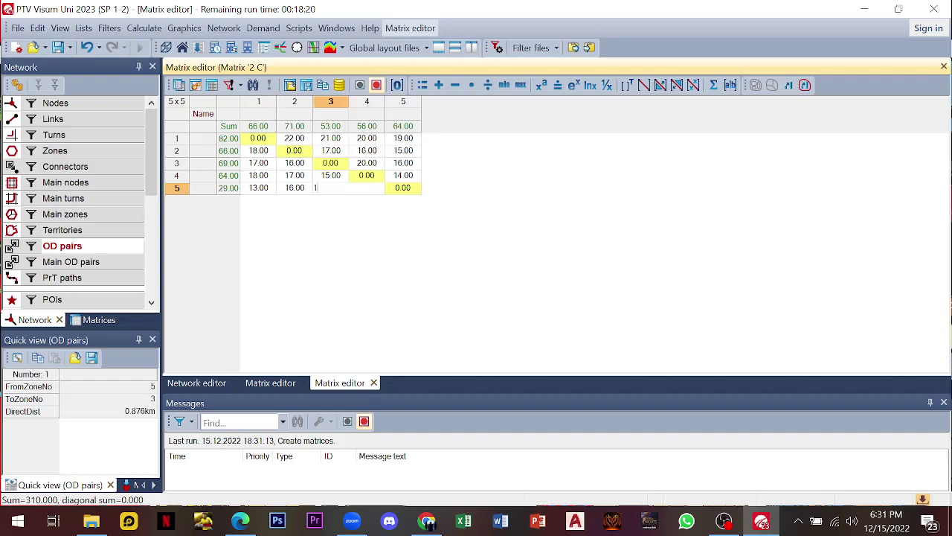
{"action": "key", "text": "Return"}
{"action": "key", "text": "Tab"}
{"action": "type", "text": "12"}
{"action": "key", "text": "Return"}
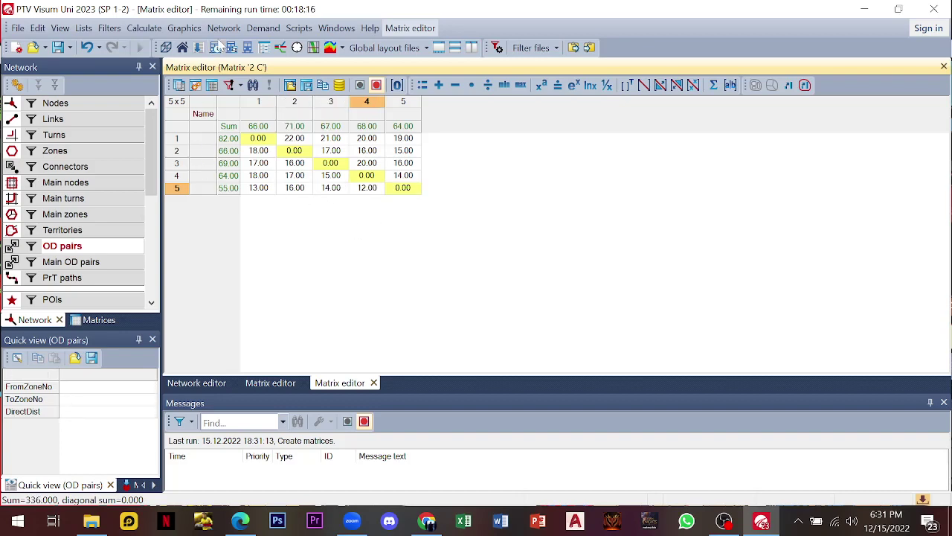
- Create a PrT transport system with code MC and name MOTOR, including its automatically generated mode and demand segment
{"action": "left_click", "coordinate": [274, 29]}
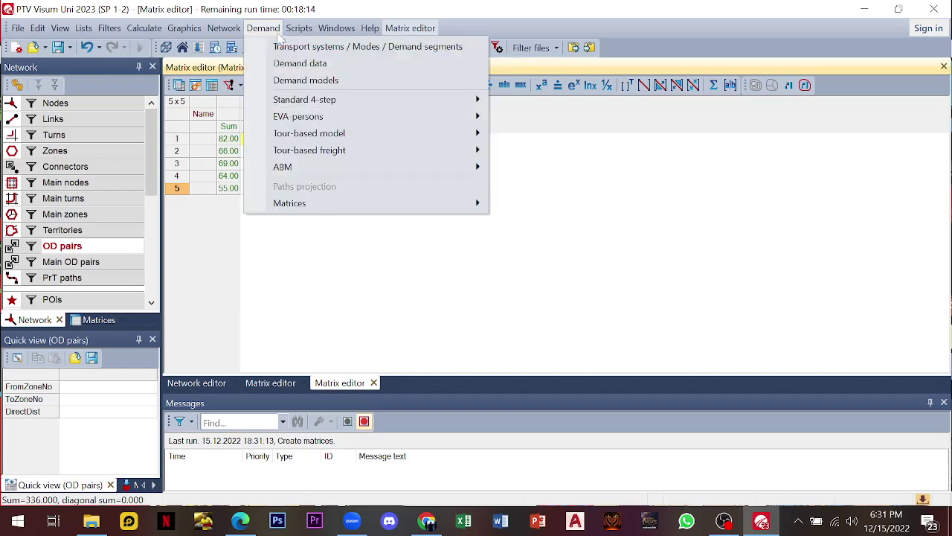
{"action": "left_click", "coordinate": [287, 46]}
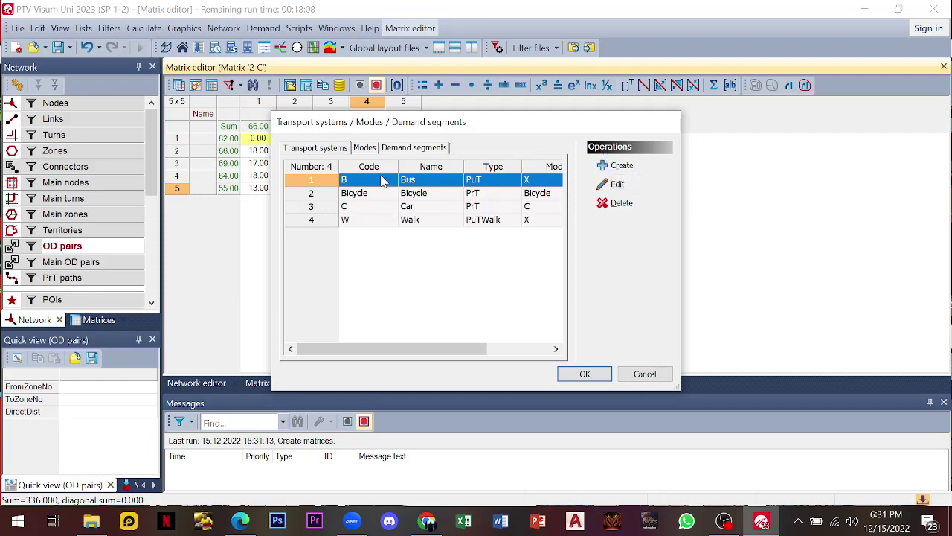
{"action": "left_click", "coordinate": [594, 169]}
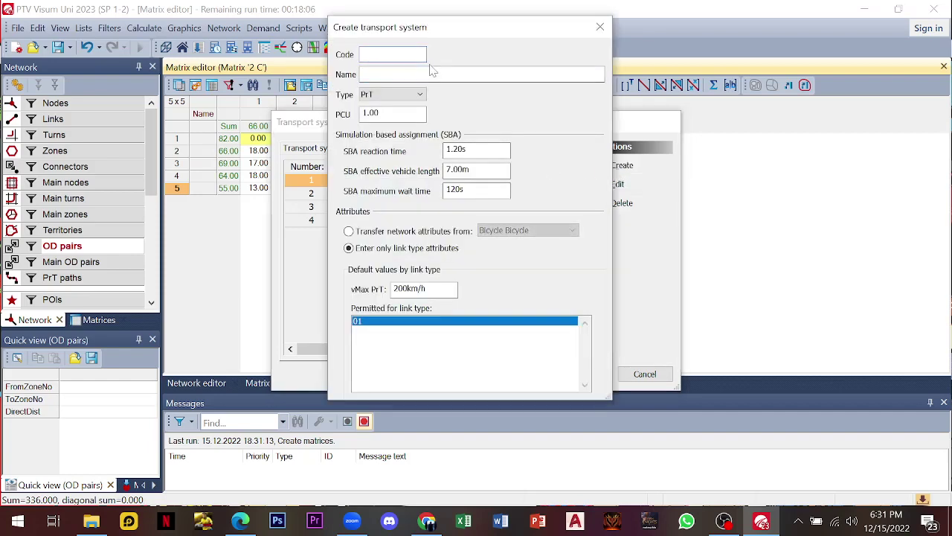
{"action": "type", "text": "MC"}
{"action": "key", "text": "Tab"}
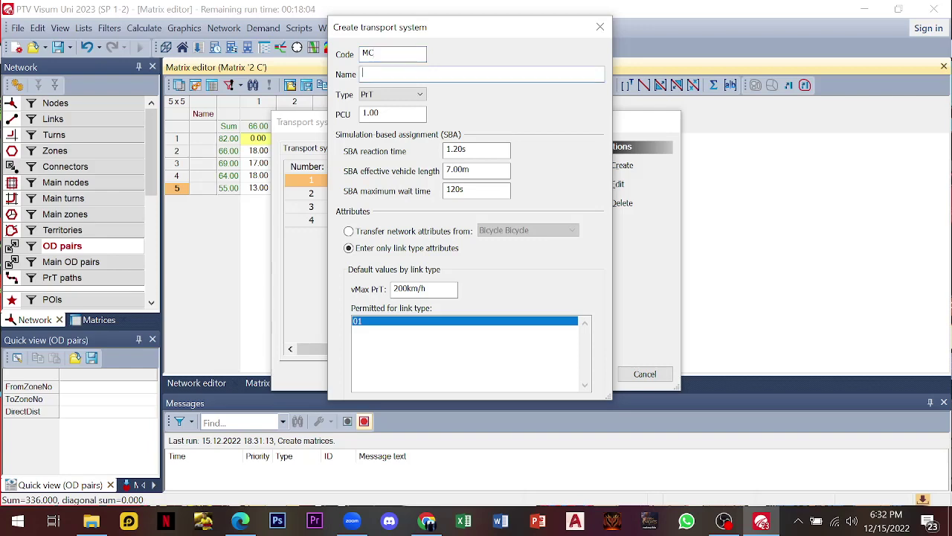
{"action": "type", "text": "MOTOR"}
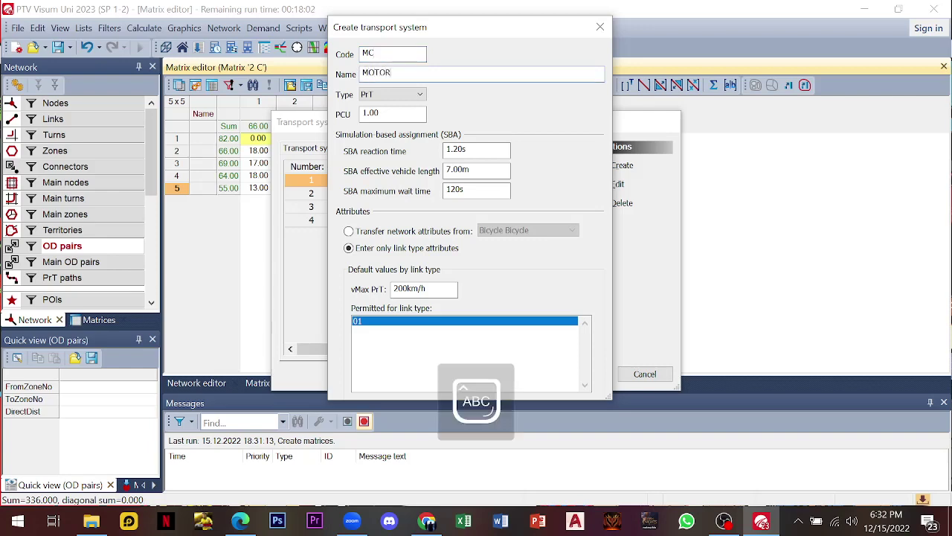
{"action": "key", "text": "Caps_Lock"}
{"action": "key", "text": "Return"}
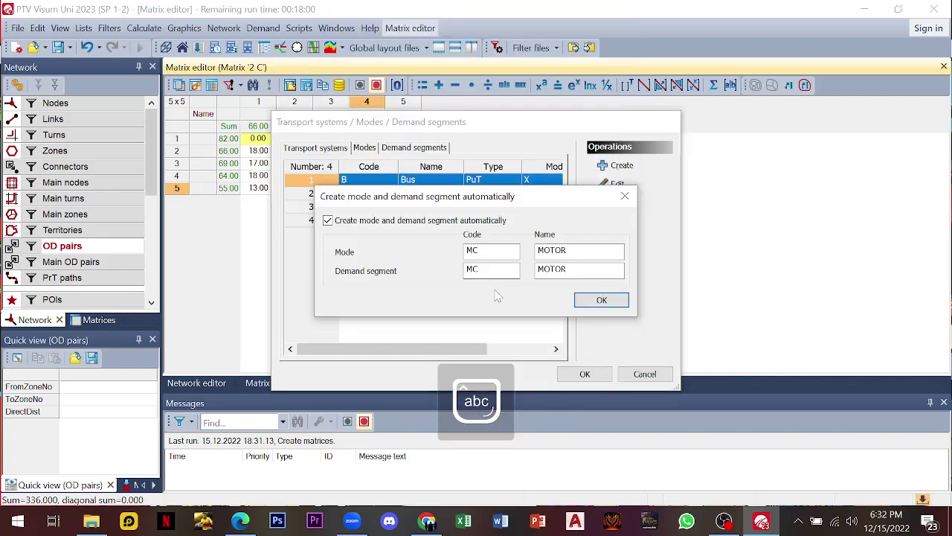
{"action": "left_click", "coordinate": [600, 301]}
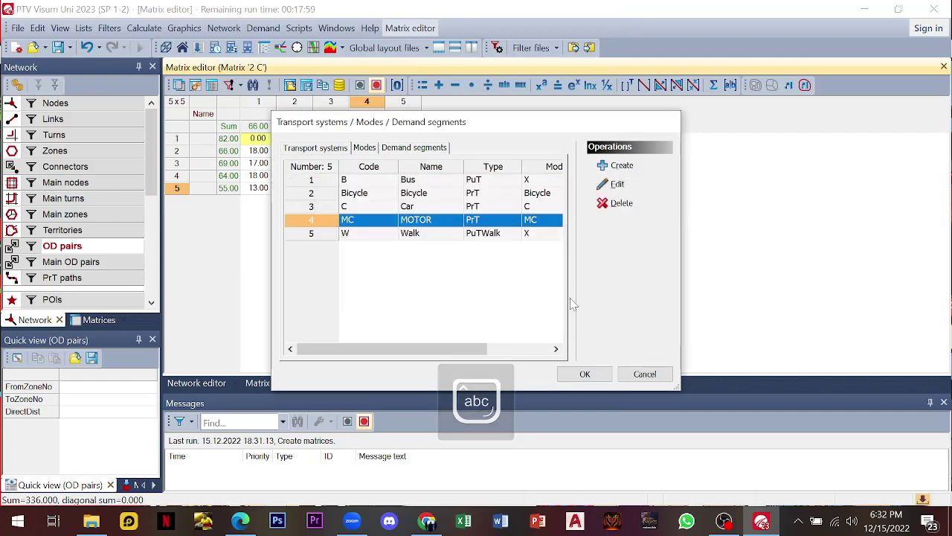
{"action": "left_click", "coordinate": [585, 375]}
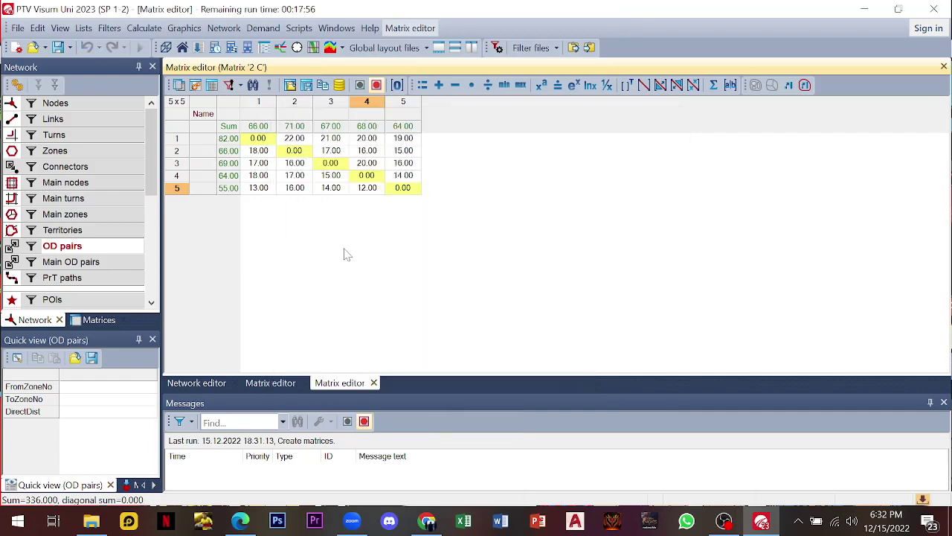
- Open the tabular list of the network's links
{"action": "left_click", "coordinate": [262, 30]}
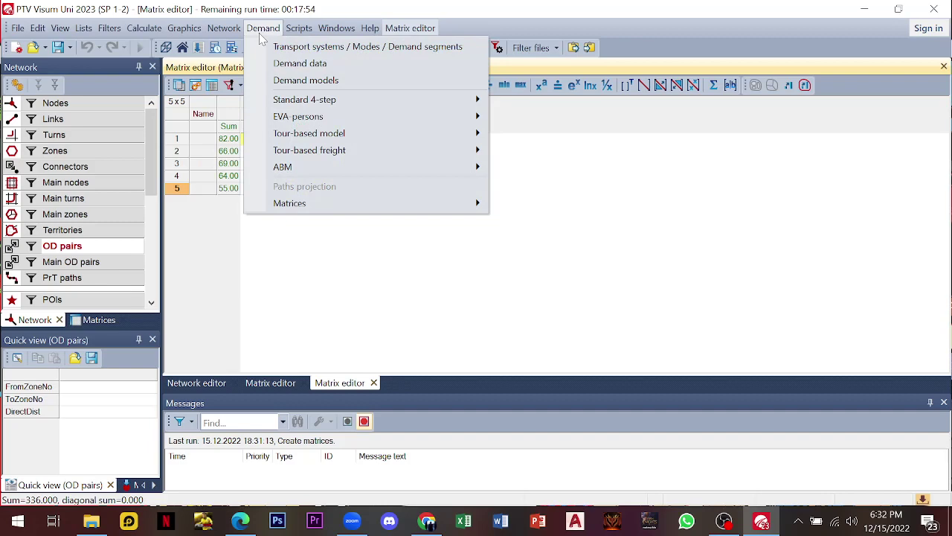
{"action": "left_click", "coordinate": [132, 122]}
{"action": "left_click", "coordinate": [104, 121]}
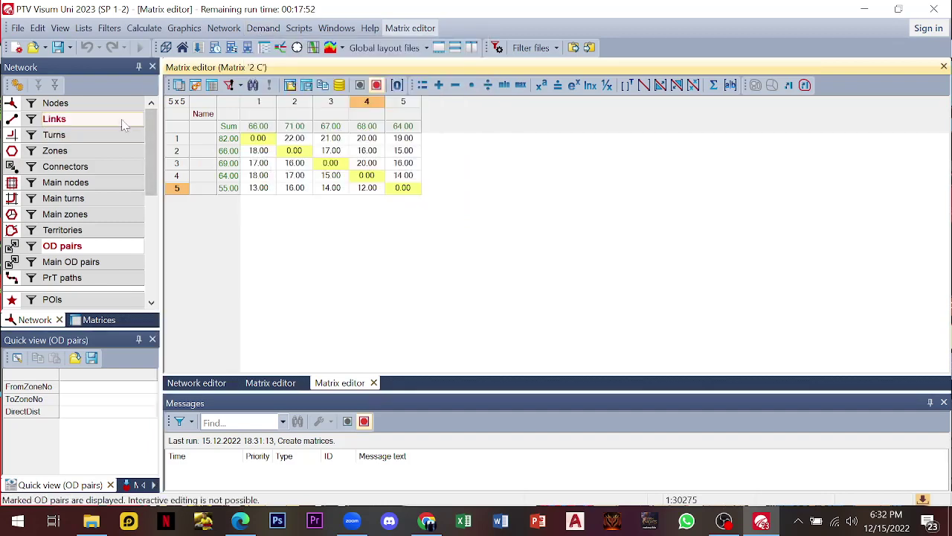
{"action": "right_click", "coordinate": [104, 121]}
{"action": "mouse_move", "coordinate": [251, 165]}
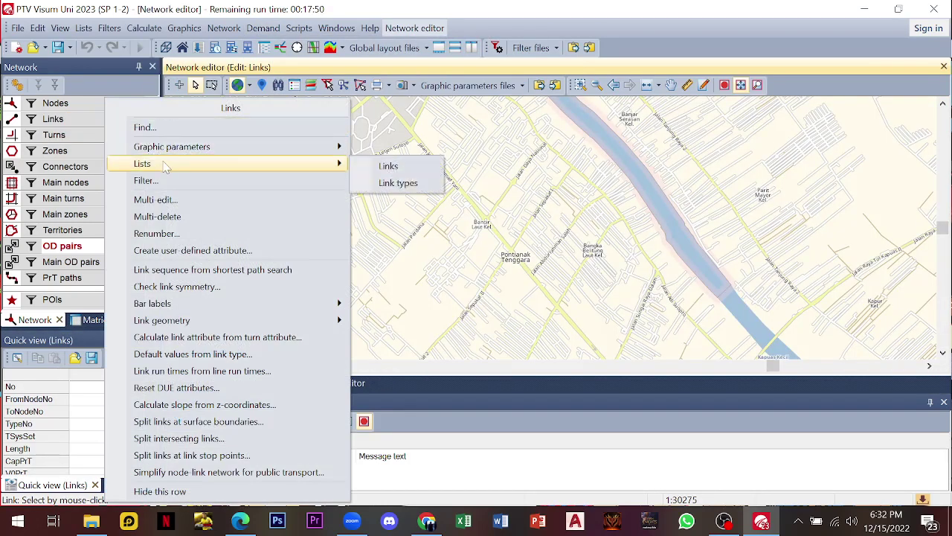
{"action": "left_click", "coordinate": [383, 166]}
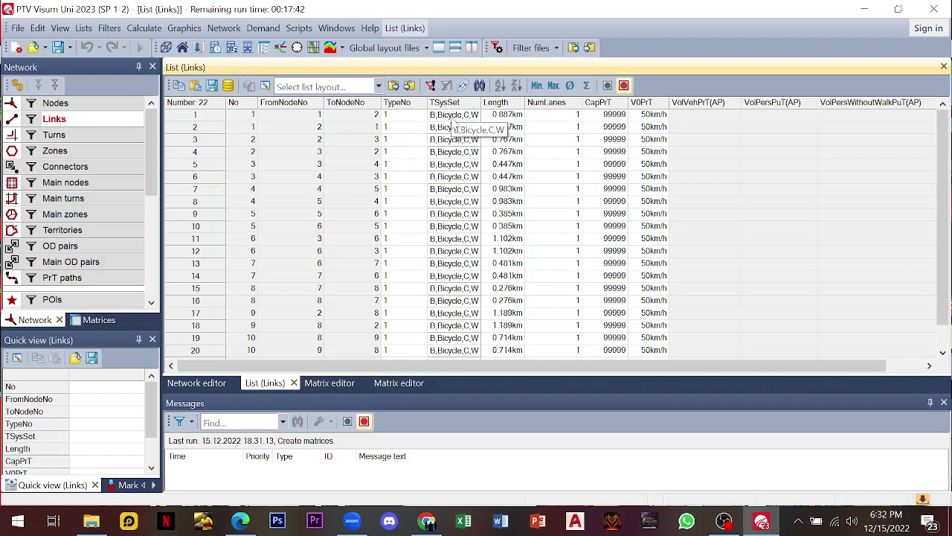
- Permit all transport systems, including MC MOTOR, in the TSysSet of every link
{"action": "double_click", "coordinate": [453, 121]}
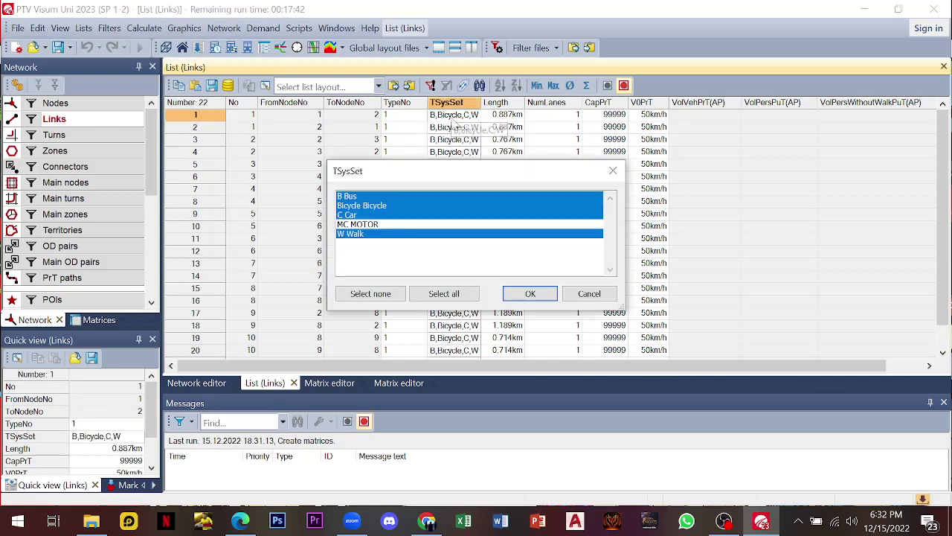
{"action": "left_click", "coordinate": [371, 225]}
{"action": "left_click", "coordinate": [434, 293]}
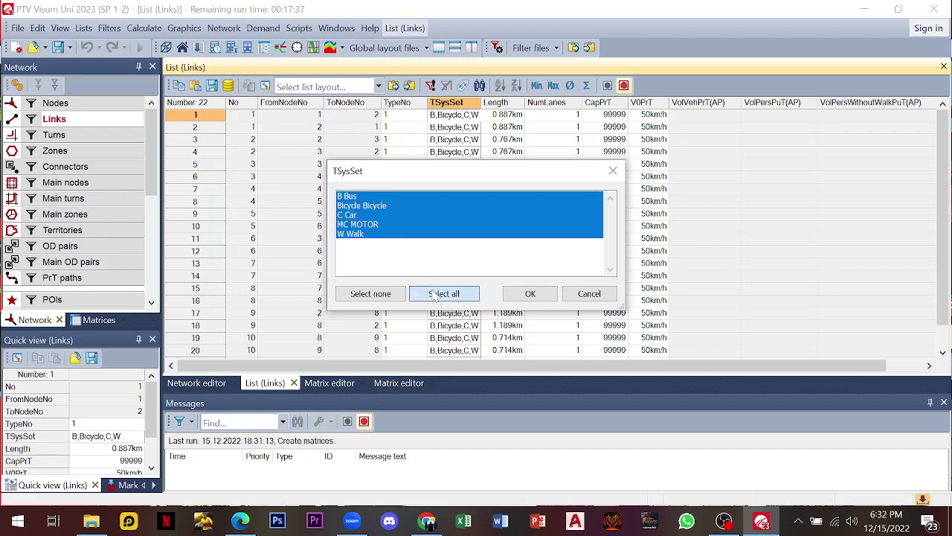
{"action": "left_click", "coordinate": [529, 295]}
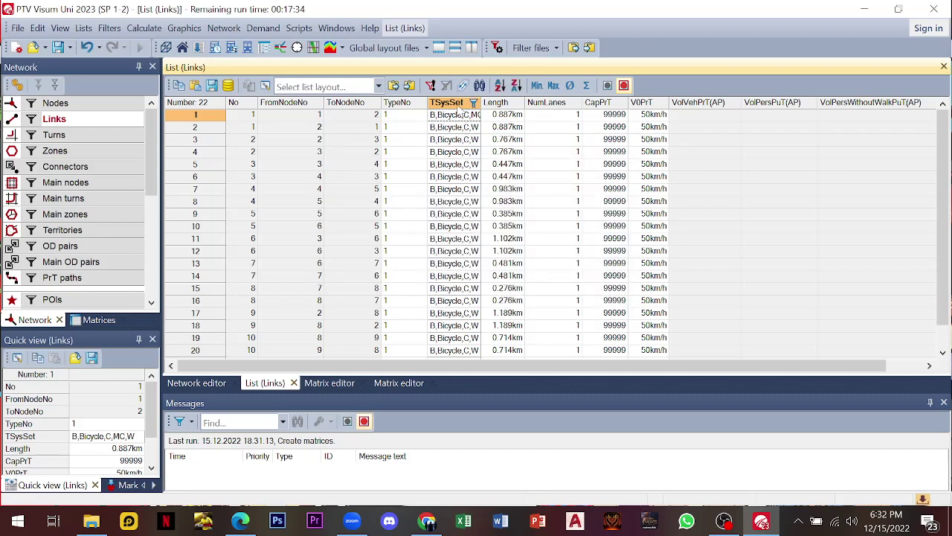
{"action": "left_click", "coordinate": [455, 102]}
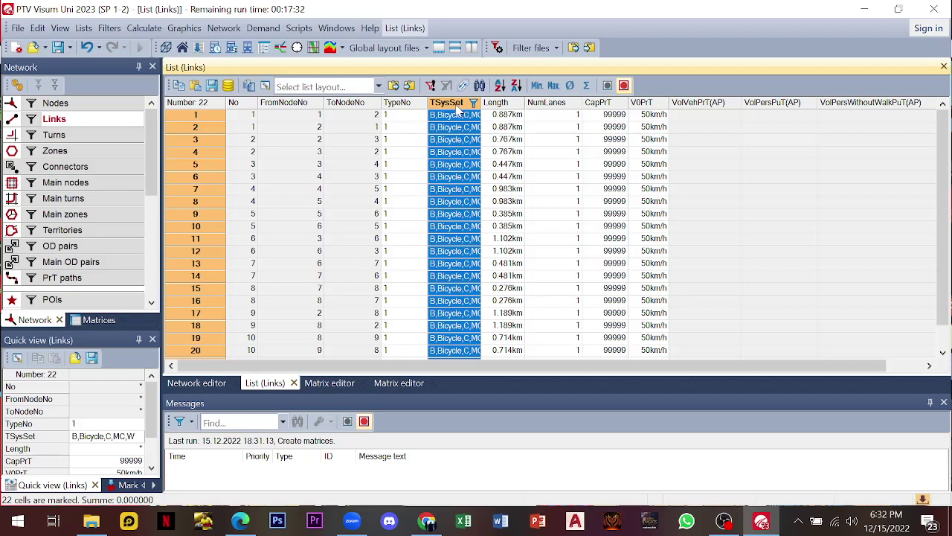
{"action": "left_click", "coordinate": [780, 141]}
- Set the PrT capacity (CapPrT) of all links to 4000
{"action": "left_click", "coordinate": [609, 116]}
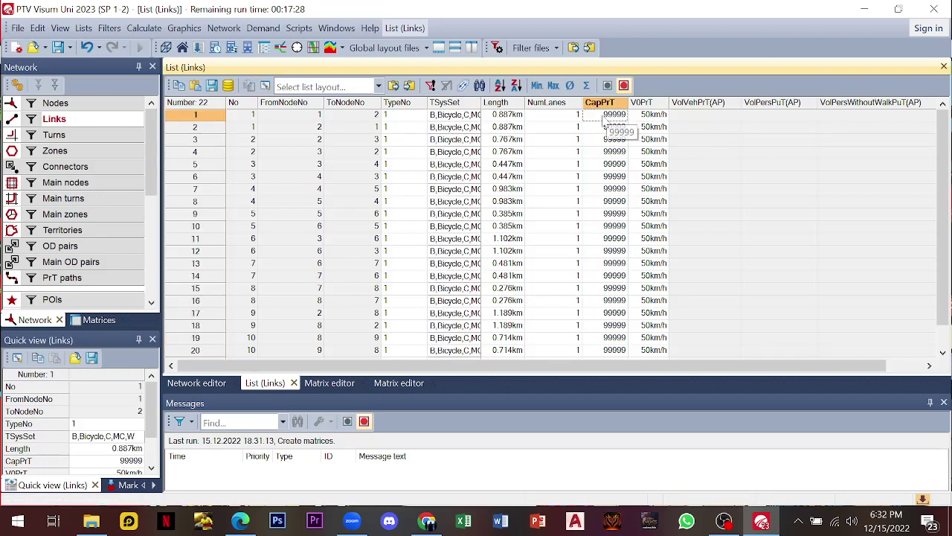
{"action": "left_click", "coordinate": [606, 116]}
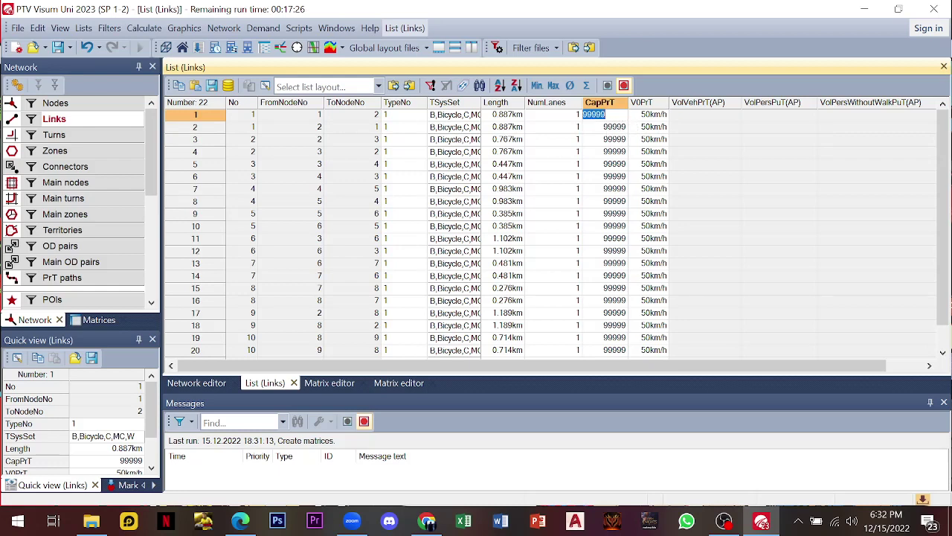
{"action": "type", "text": "4000"}
{"action": "key", "text": "Return"}
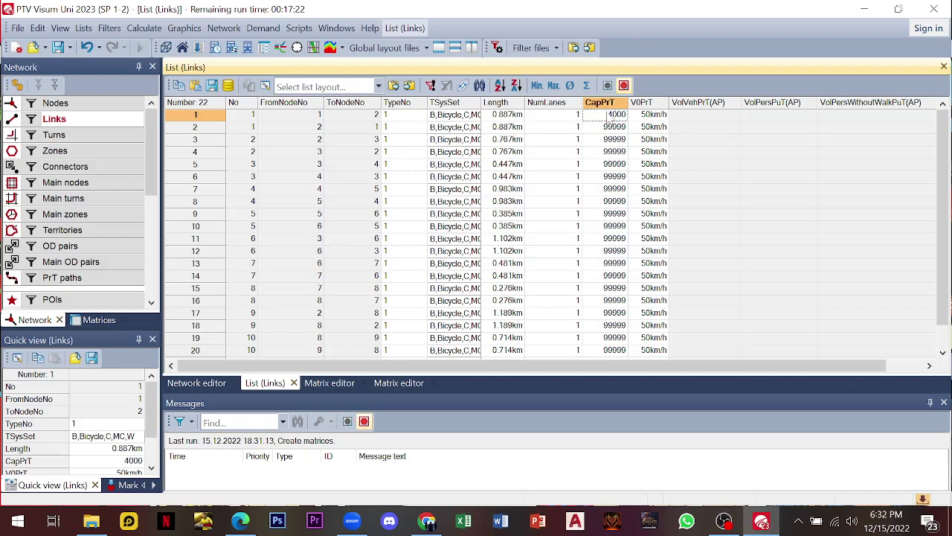
{"action": "left_click", "coordinate": [603, 103]}
{"action": "key", "text": "ctrl+d"}
{"action": "left_click", "coordinate": [681, 143]}
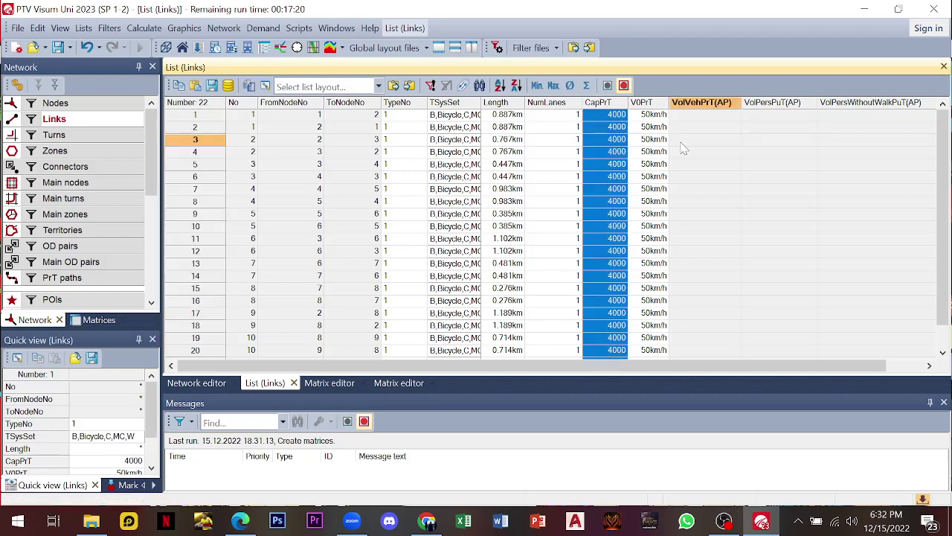
- Open the list of turns and permit all transport systems, including MC MOTOR, in the TSysSet of every turn
{"action": "left_click", "coordinate": [55, 135]}
{"action": "right_click", "coordinate": [61, 138]}
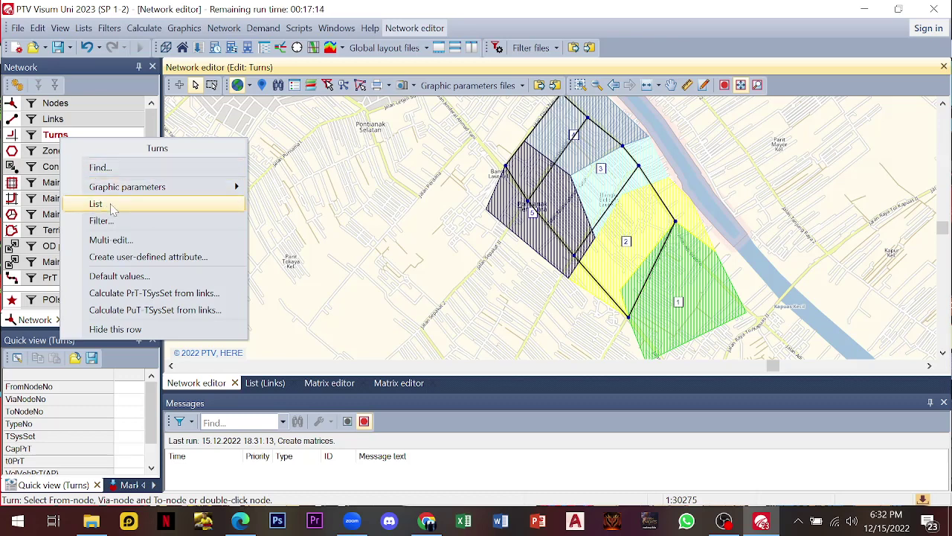
{"action": "left_click", "coordinate": [97, 203]}
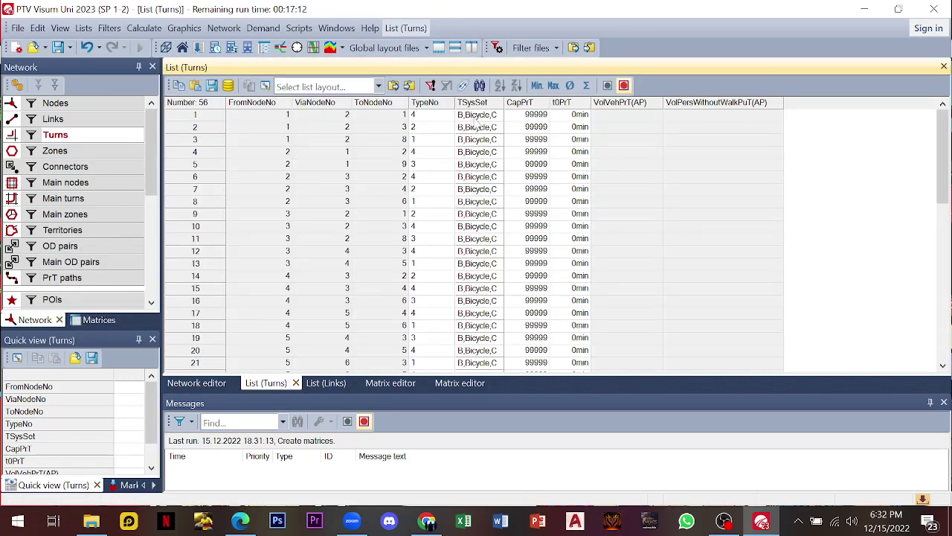
{"action": "double_click", "coordinate": [476, 118]}
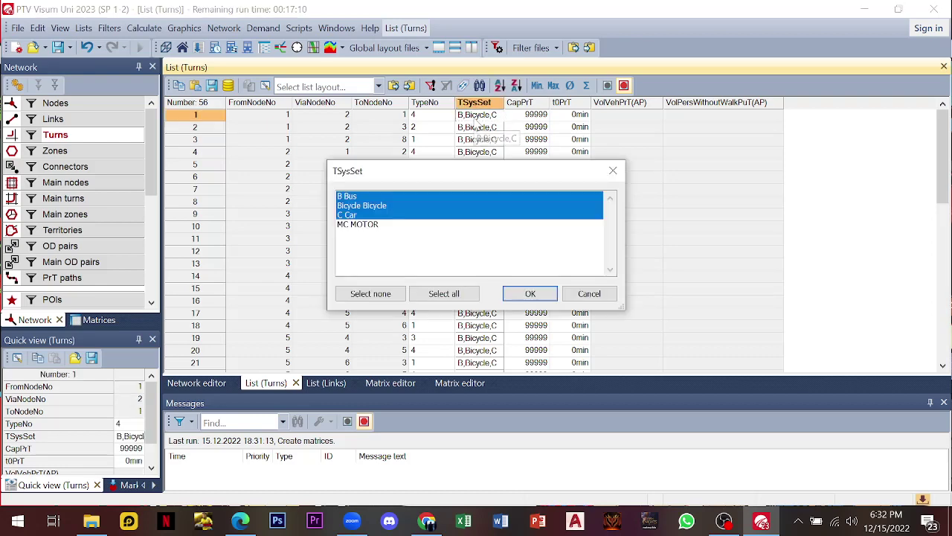
{"action": "left_click", "coordinate": [444, 293]}
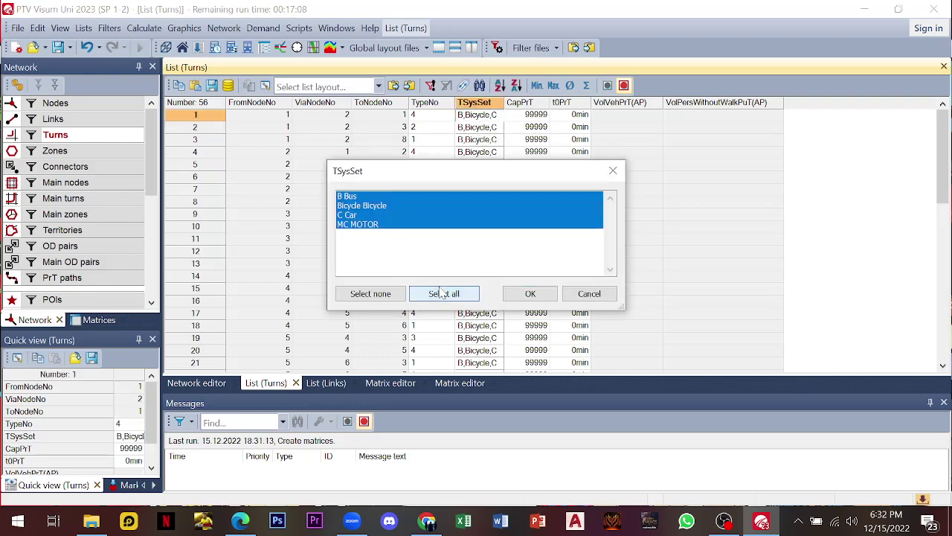
{"action": "left_click", "coordinate": [531, 294]}
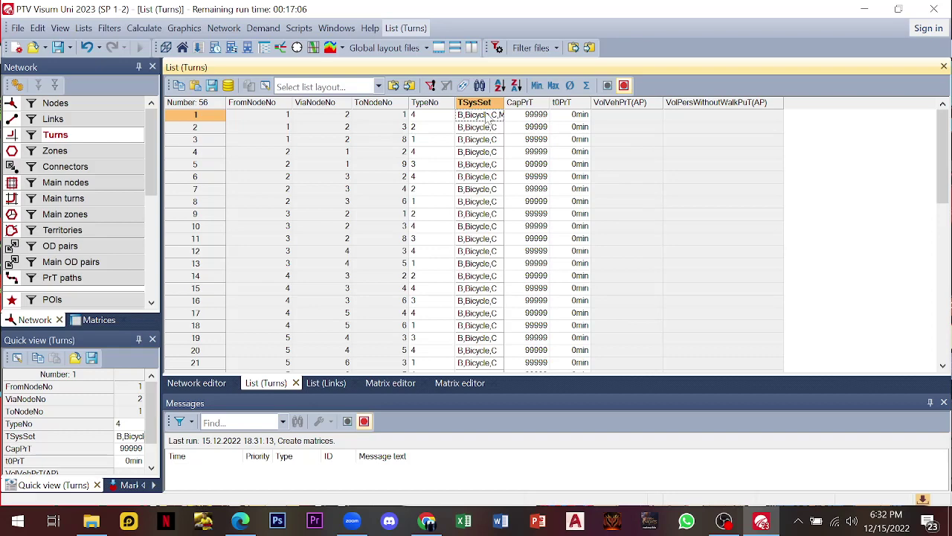
{"action": "left_click", "coordinate": [482, 105]}
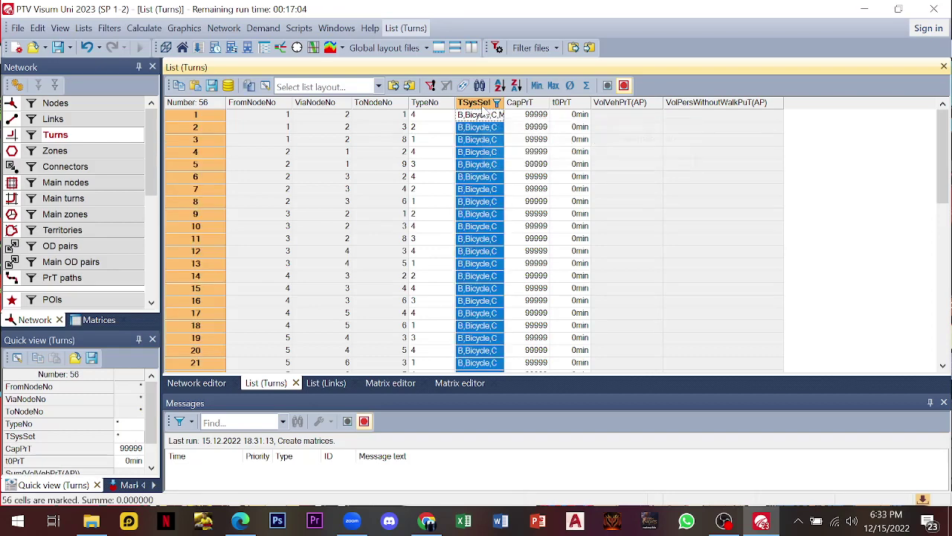
{"action": "type", "text": "B,Bicycle,C,M"}
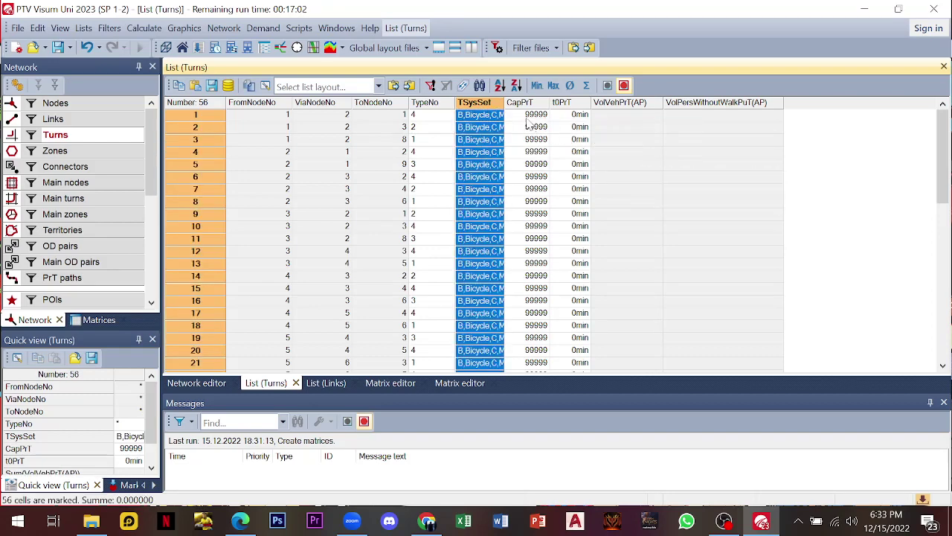
- Set the PrT capacity (CapPrT) of all turns to 4000
{"action": "left_click", "coordinate": [526, 119]}
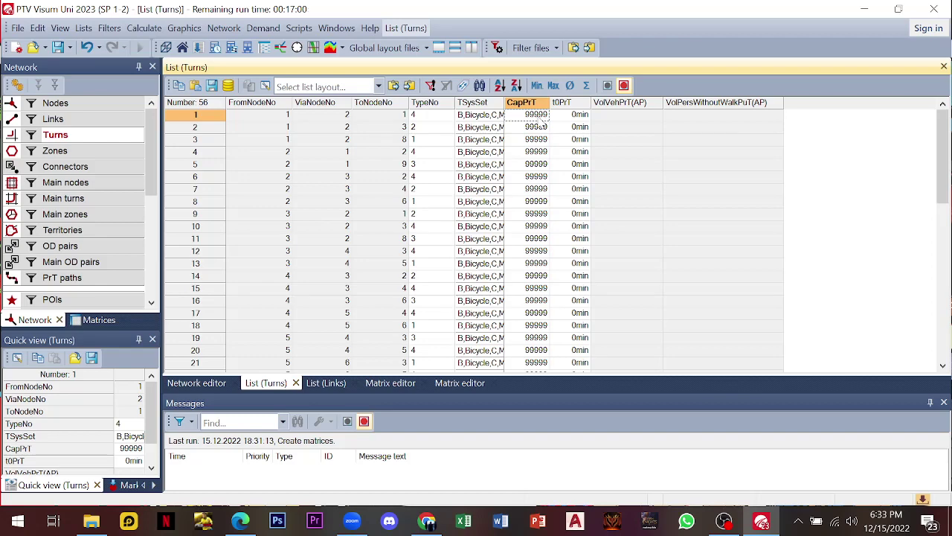
{"action": "type", "text": "4000"}
{"action": "key", "text": "Return"}
{"action": "left_click", "coordinate": [520, 104]}
{"action": "key", "text": "ctrl+v"}
{"action": "left_click", "coordinate": [645, 152]}
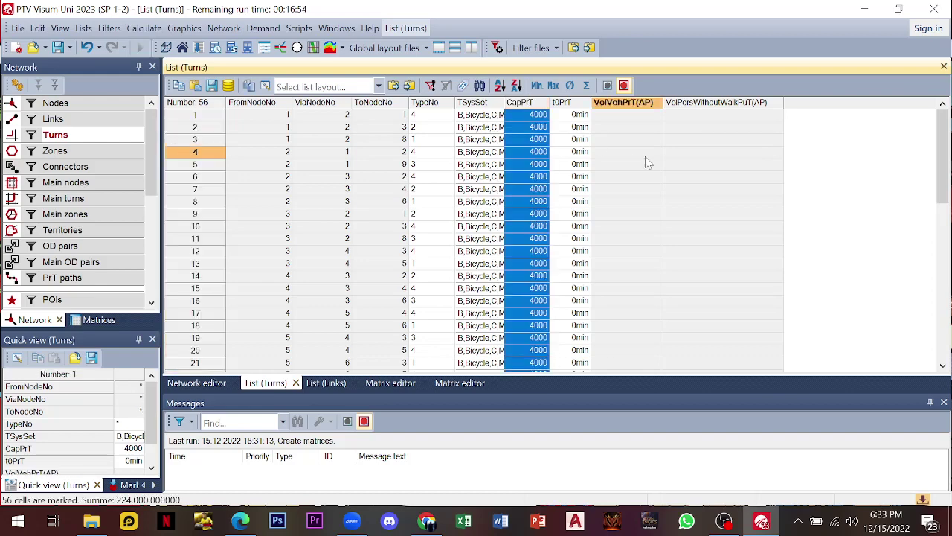
- Open the list of connectors and permit all transport systems, including MC MOTOR, in the TSysSet of every connector
{"action": "left_click", "coordinate": [117, 166]}
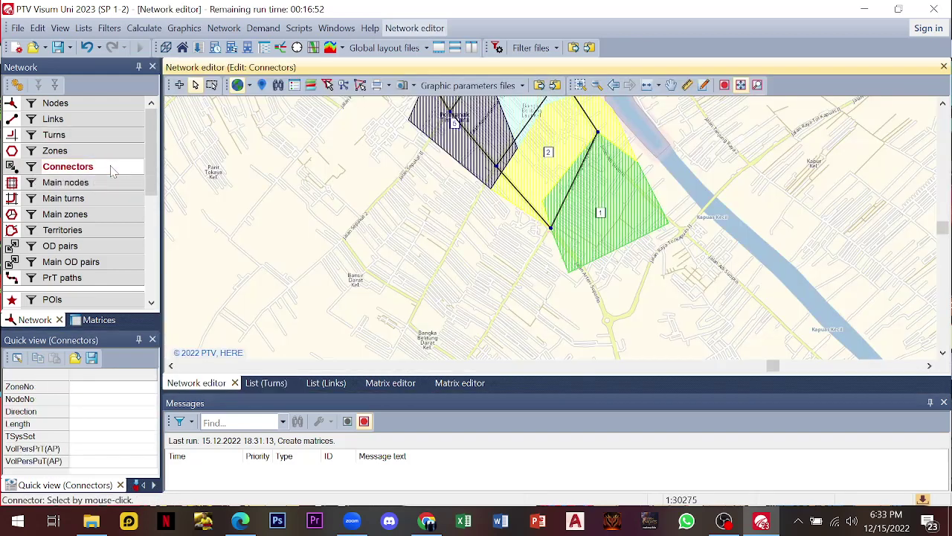
{"action": "right_click", "coordinate": [108, 171]}
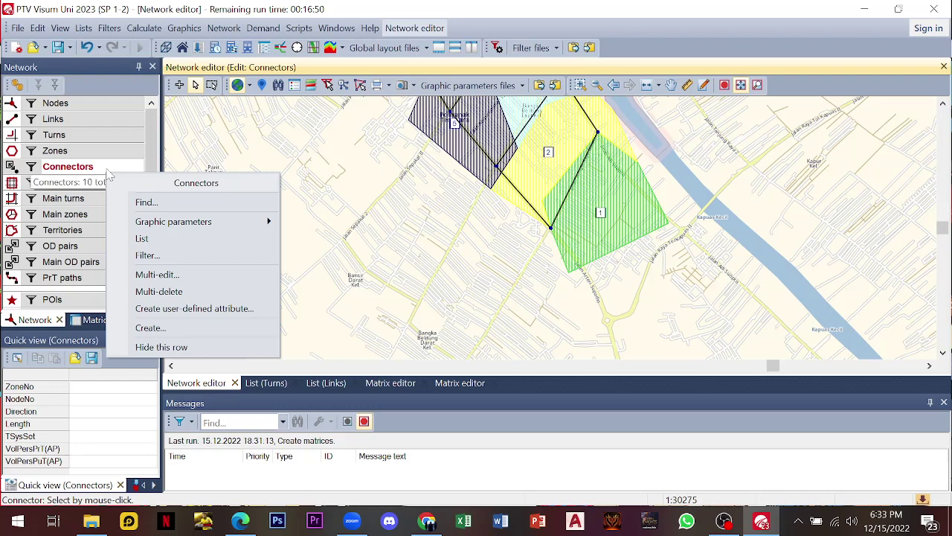
{"action": "left_click", "coordinate": [167, 240]}
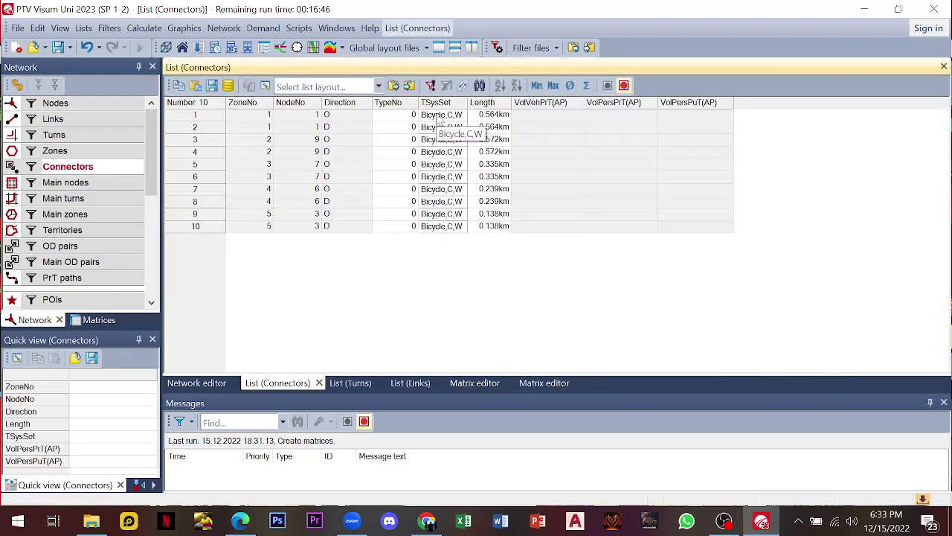
{"action": "double_click", "coordinate": [441, 115]}
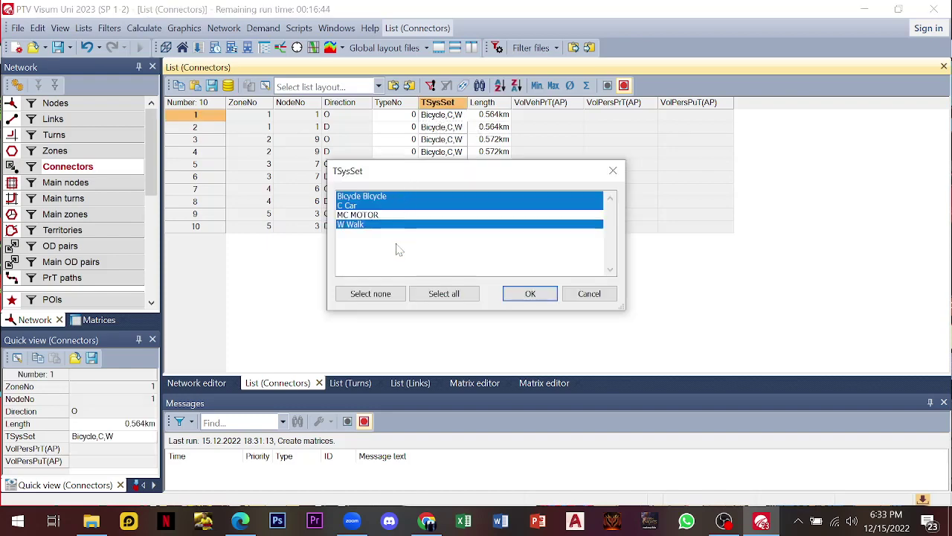
{"action": "left_click", "coordinate": [467, 297]}
{"action": "left_click", "coordinate": [530, 293]}
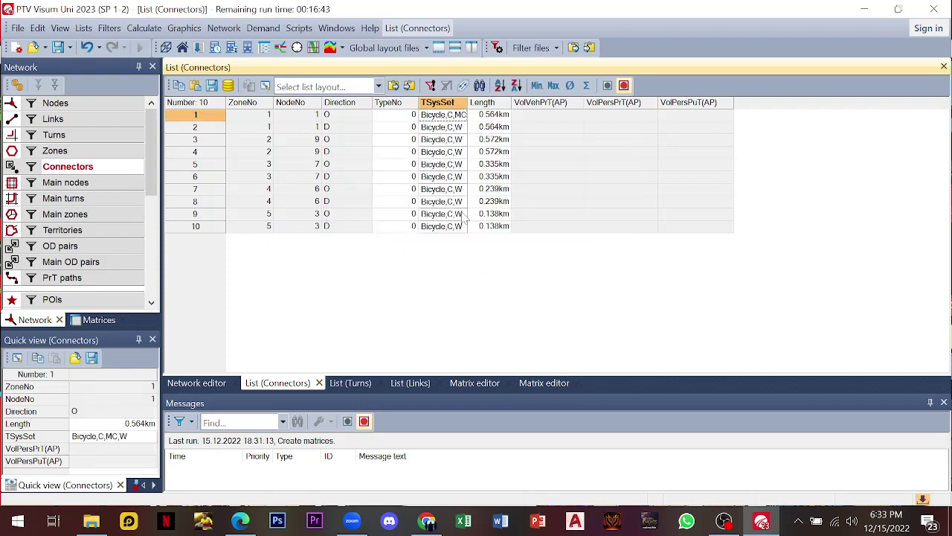
{"action": "left_click", "coordinate": [449, 104]}
{"action": "left_click", "coordinate": [574, 165]}
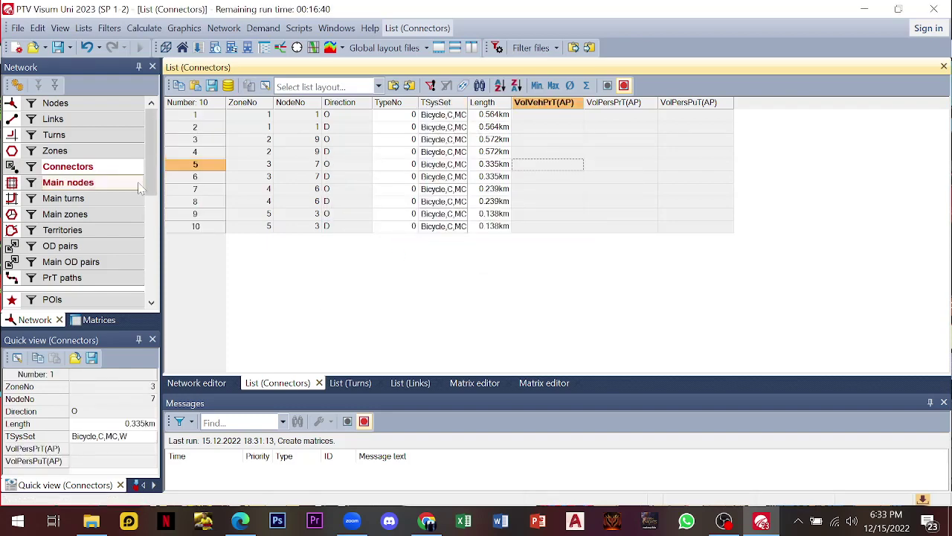
{"action": "left_click", "coordinate": [222, 297]}
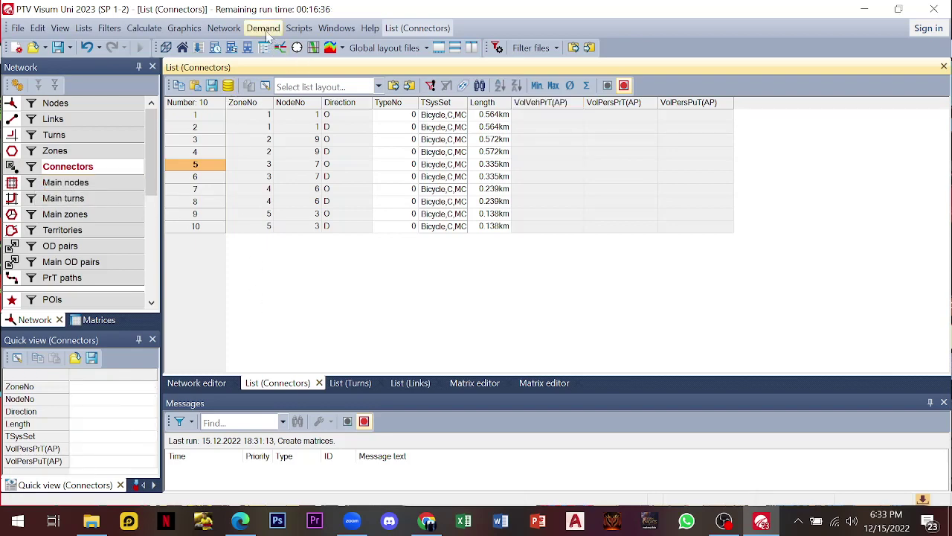
- In the OD demand data, directly assign matrix 2 C to the Car demand segment
{"action": "left_click", "coordinate": [266, 33]}
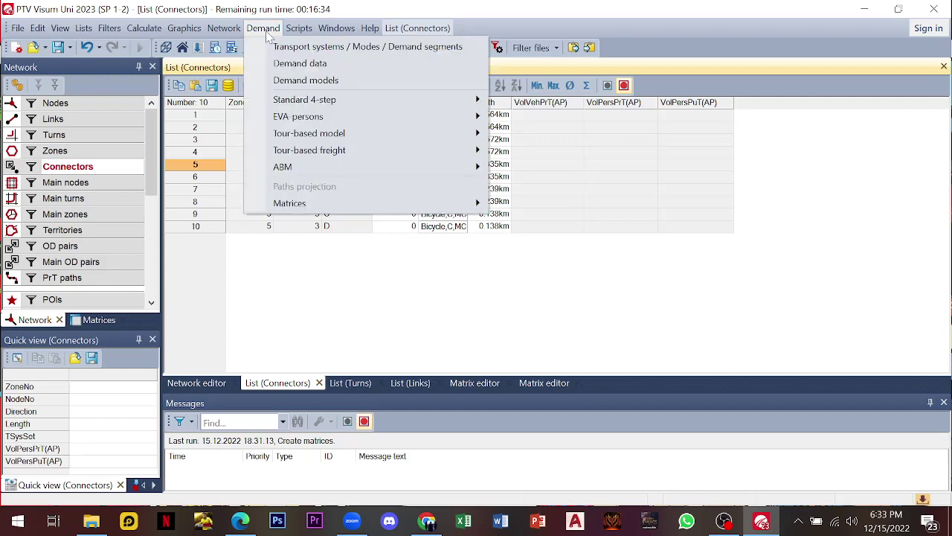
{"action": "left_click", "coordinate": [287, 64]}
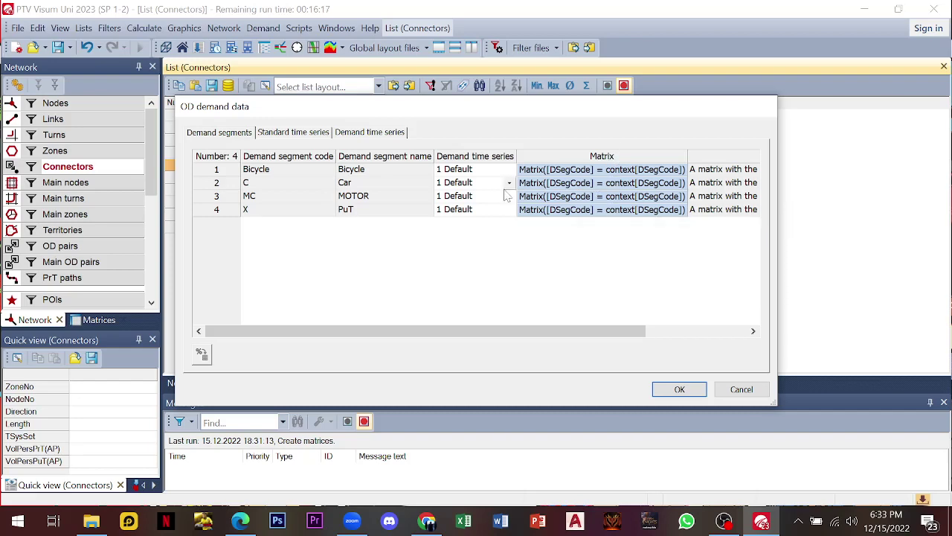
{"action": "double_click", "coordinate": [590, 181]}
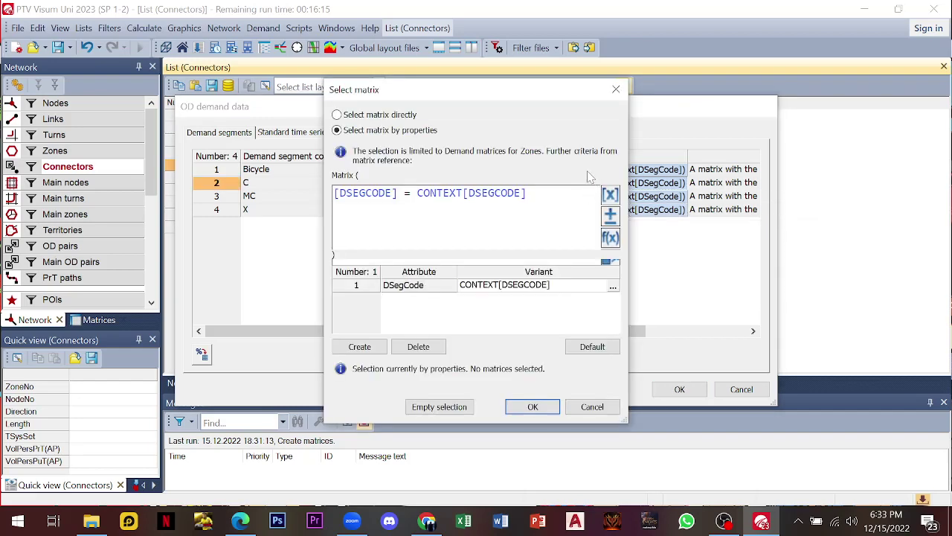
{"action": "left_click", "coordinate": [384, 116]}
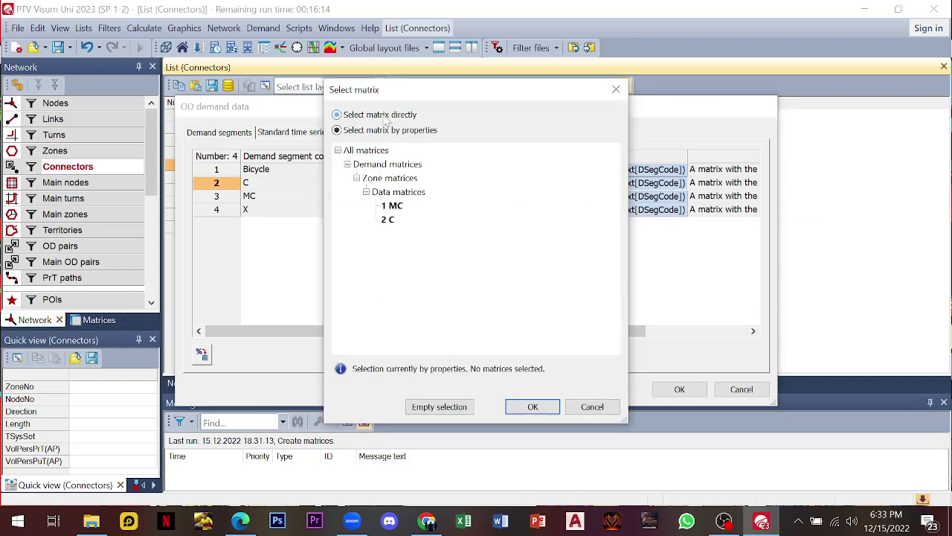
{"action": "left_click", "coordinate": [387, 219]}
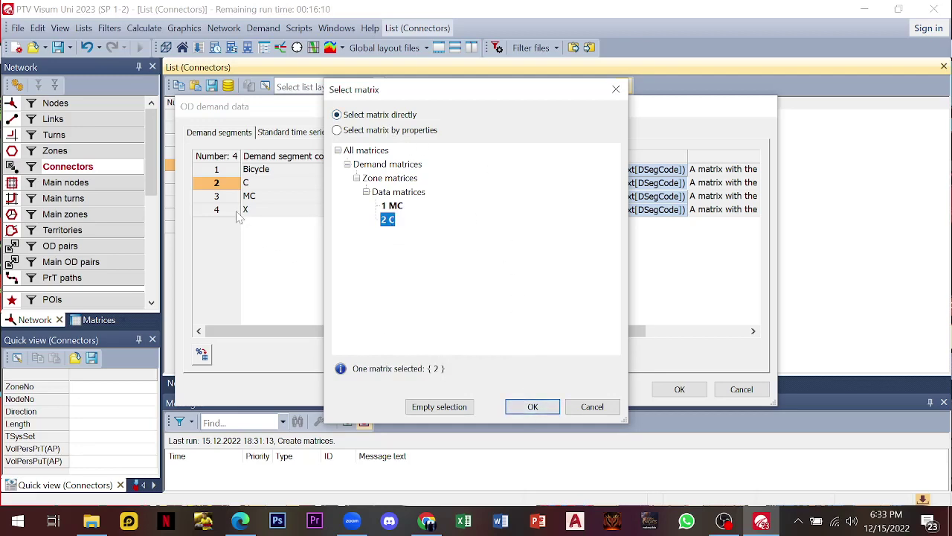
{"action": "left_click", "coordinate": [532, 406]}
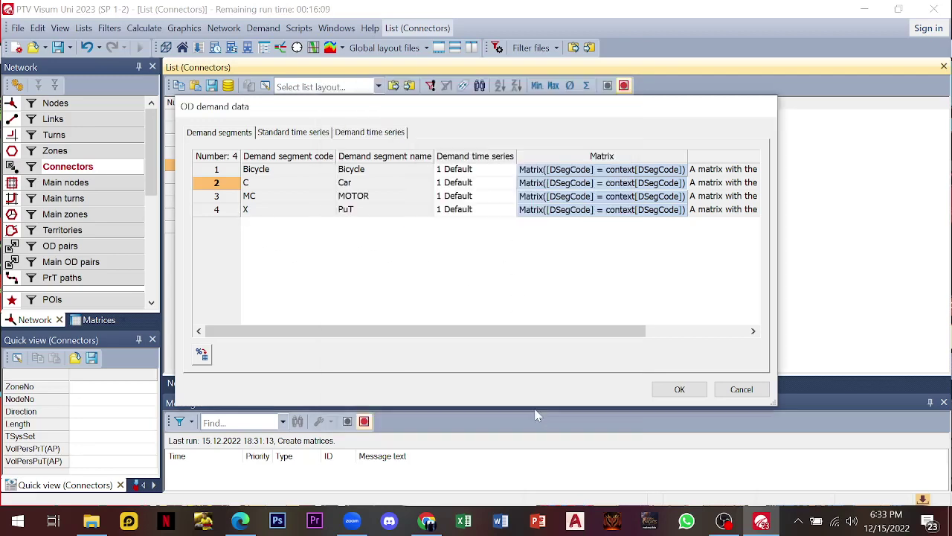
- Directly assign matrix 1 MC to the MOTOR demand segment and confirm the OD demand data
{"action": "left_click", "coordinate": [625, 198]}
{"action": "double_click", "coordinate": [626, 198]}
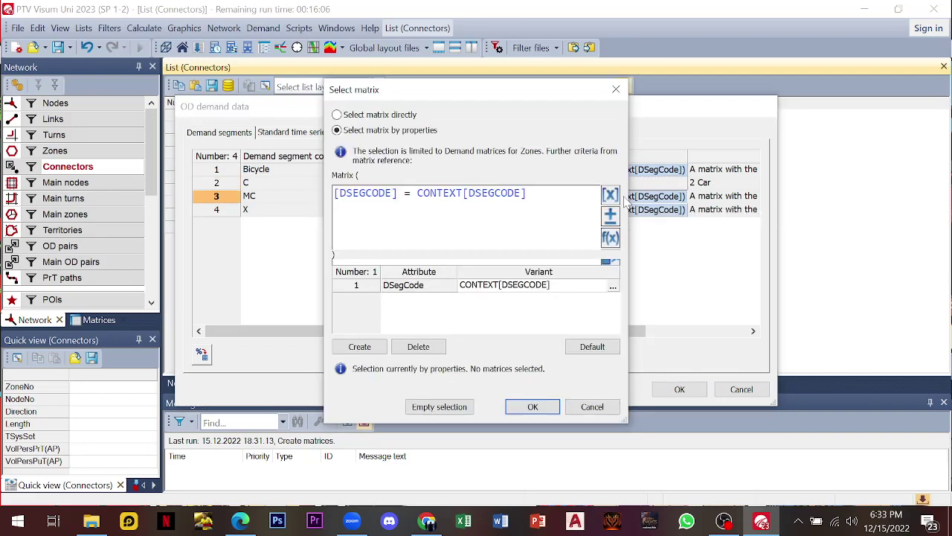
{"action": "left_click", "coordinate": [387, 117]}
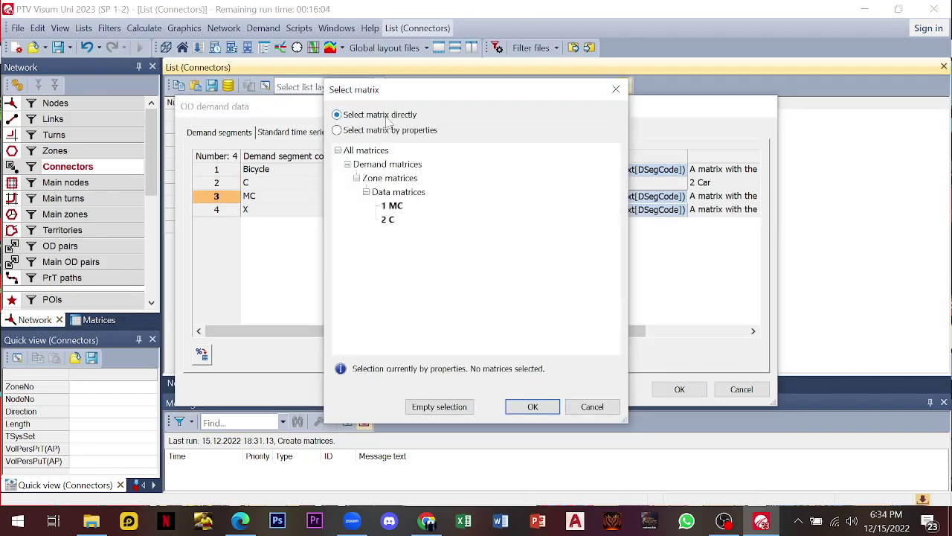
{"action": "left_click", "coordinate": [392, 206]}
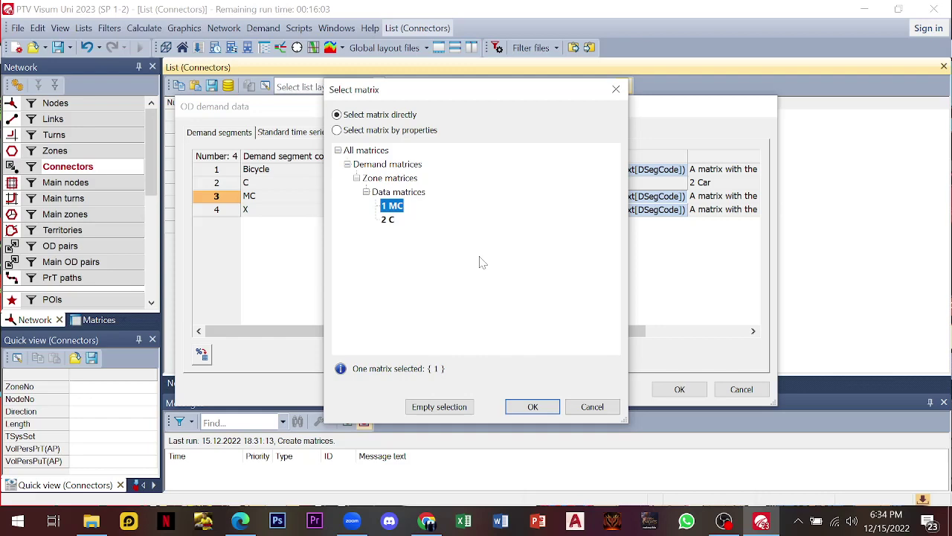
{"action": "left_click", "coordinate": [547, 406]}
{"action": "left_click", "coordinate": [678, 390]}
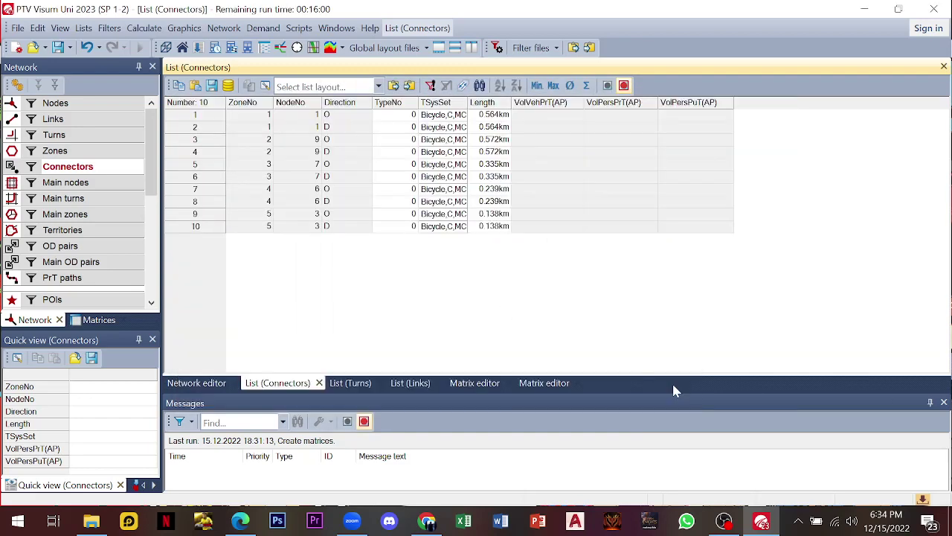
- Add a PrT assignment procedure to the procedure sequence
{"action": "left_click", "coordinate": [157, 31]}
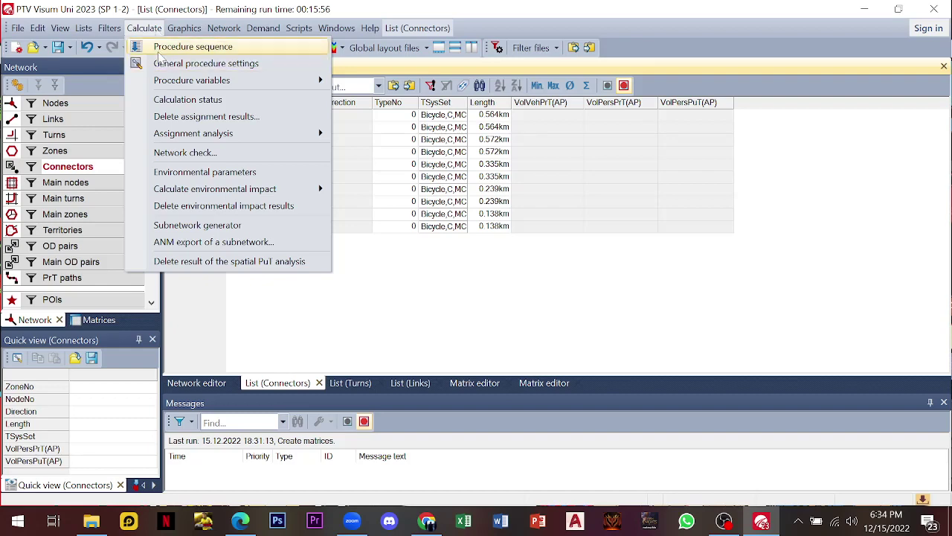
{"action": "left_click", "coordinate": [192, 47]}
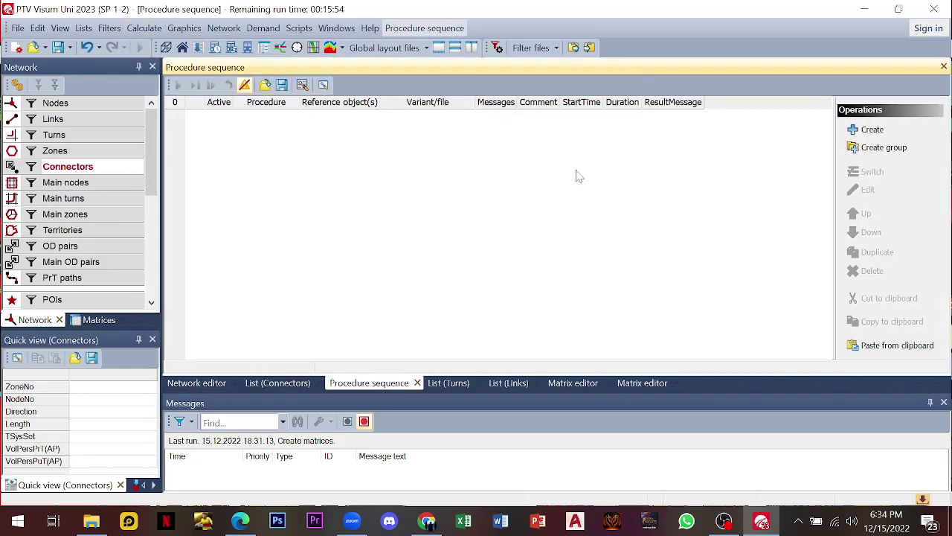
{"action": "left_click", "coordinate": [872, 131]}
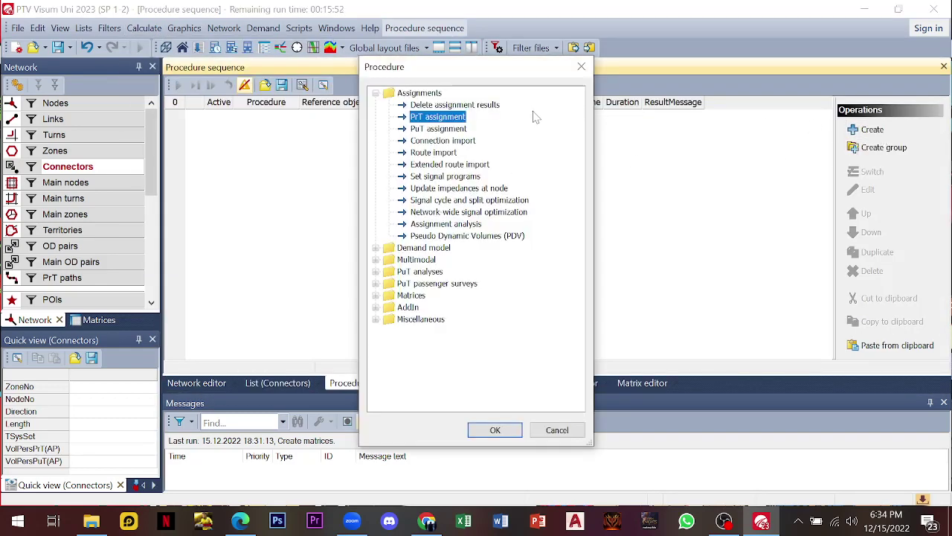
{"action": "left_click", "coordinate": [496, 430]}
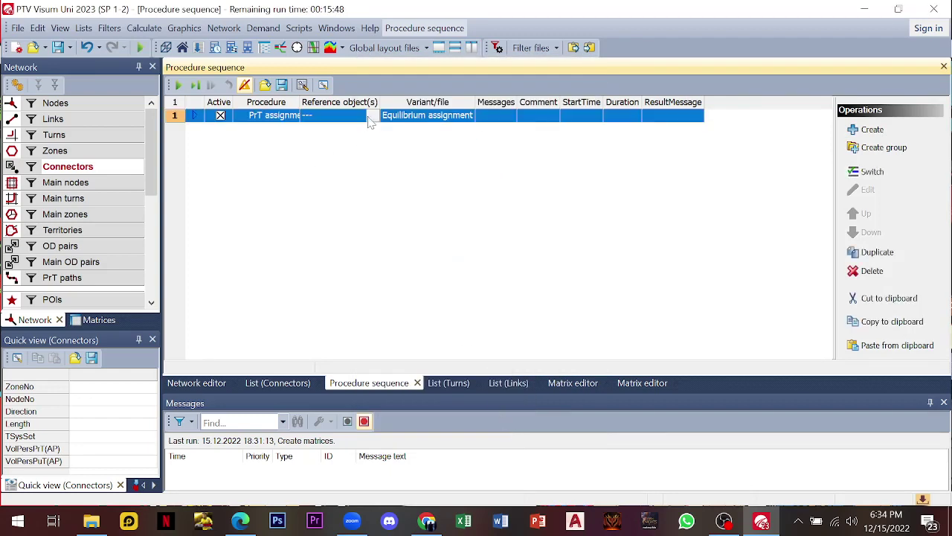
- Select the demand segments C Car and MC MOTOR as reference objects of the PrT assignment
{"action": "left_click", "coordinate": [370, 121]}
{"action": "left_click", "coordinate": [372, 118]}
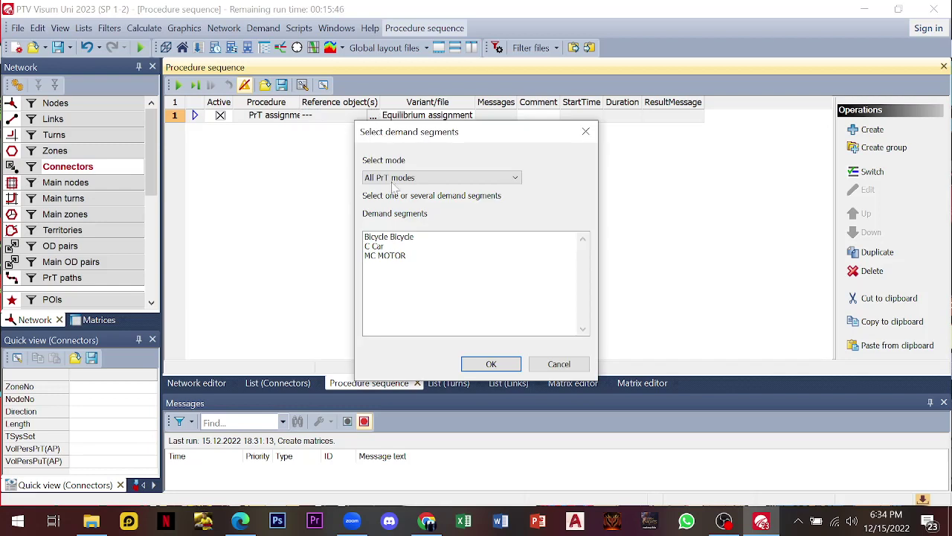
{"action": "left_click", "coordinate": [403, 246]}
{"action": "left_click", "coordinate": [430, 255], "text": "ctrl"}
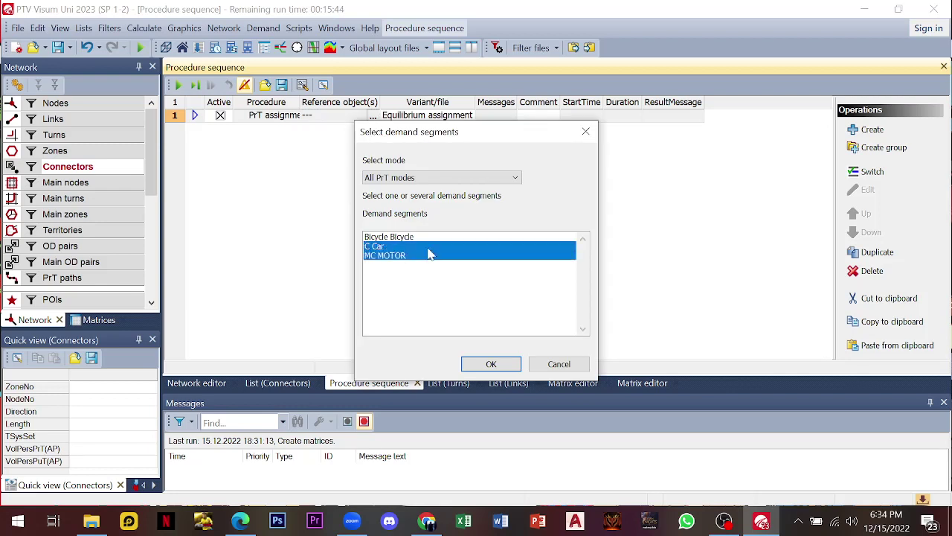
{"action": "left_click", "coordinate": [480, 365]}
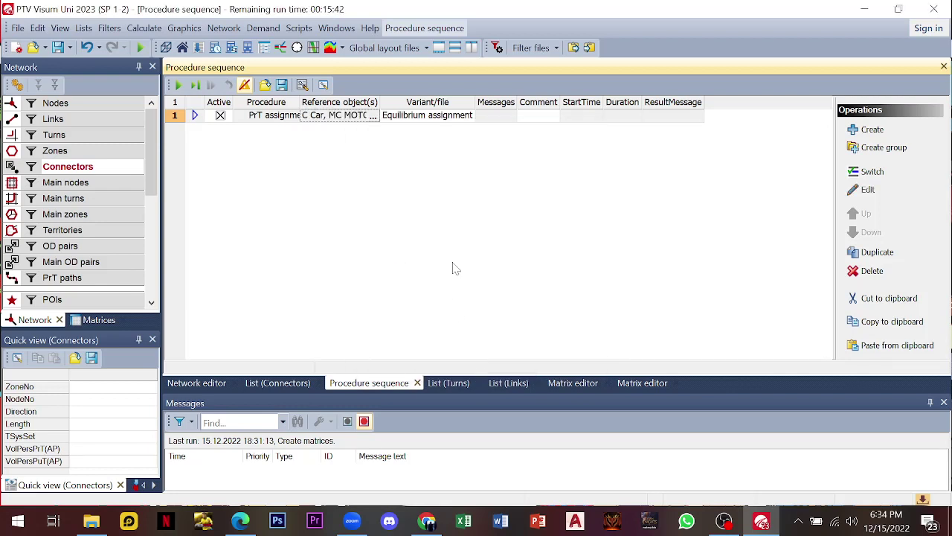
- Choose Equilibrium assignment as the PrT assignment variant and run the procedure sequence
{"action": "left_click", "coordinate": [468, 115]}
{"action": "left_click", "coordinate": [427, 140]}
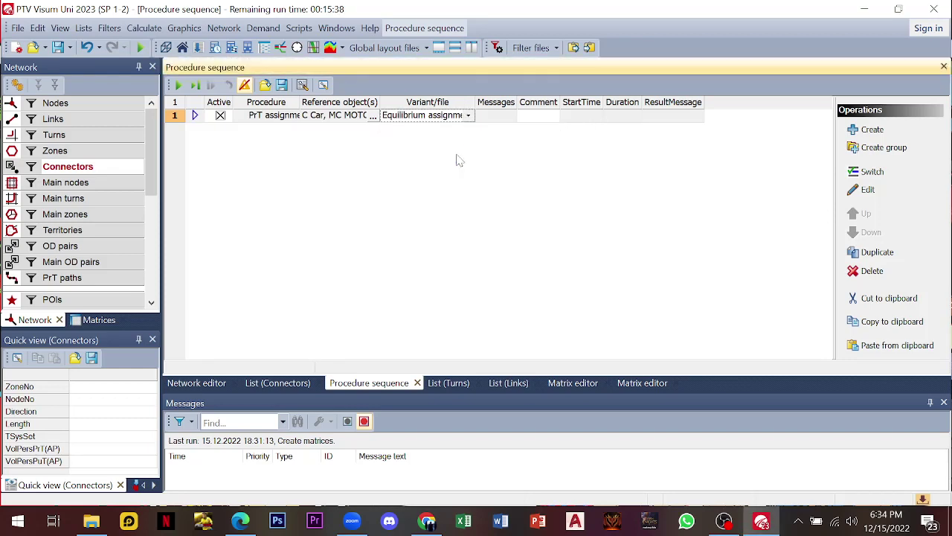
{"action": "left_click", "coordinate": [178, 85]}
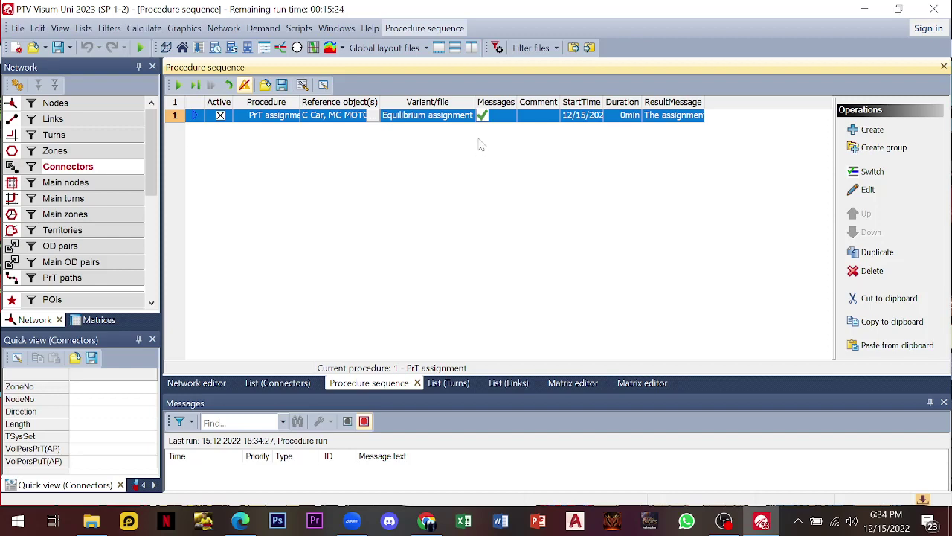
{"action": "mouse_move", "coordinate": [722, 524]}
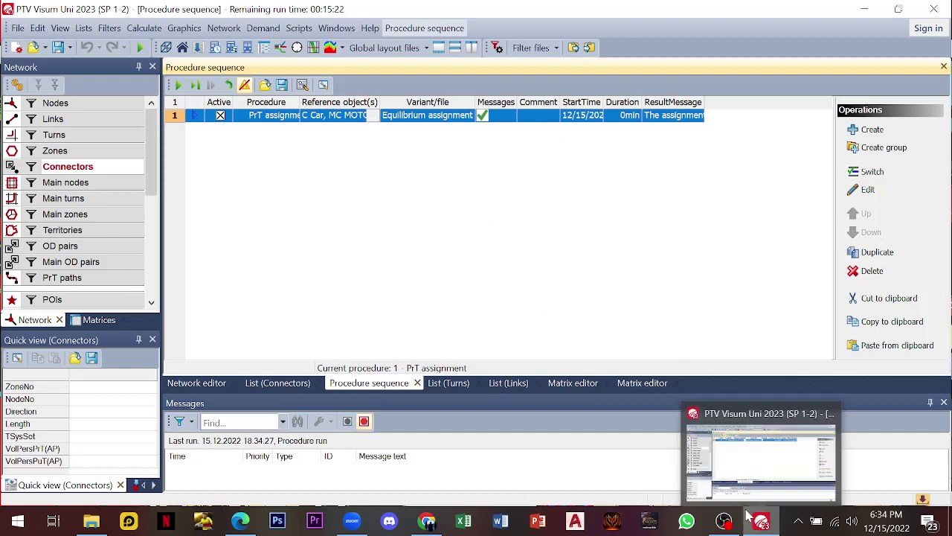